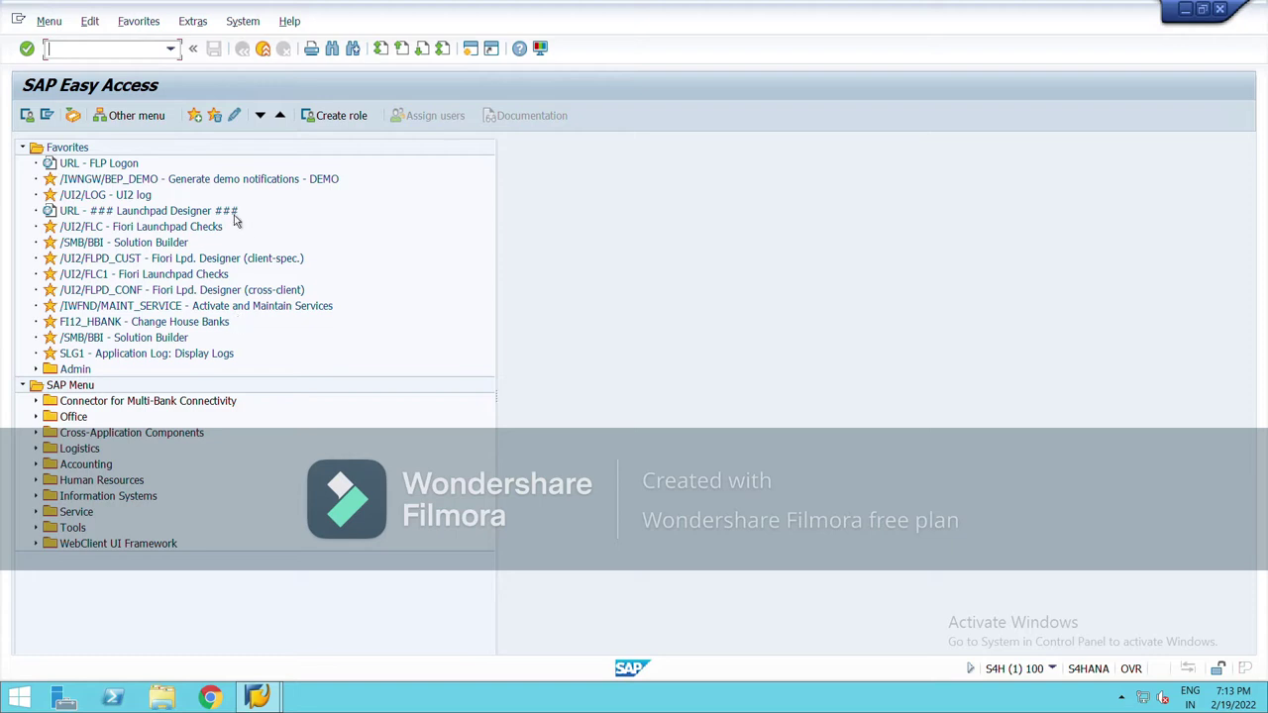
Open the SAP Customizing Implementation Guide with transaction SPRO.
type("spro")
key("Return")
left_click(105, 126)
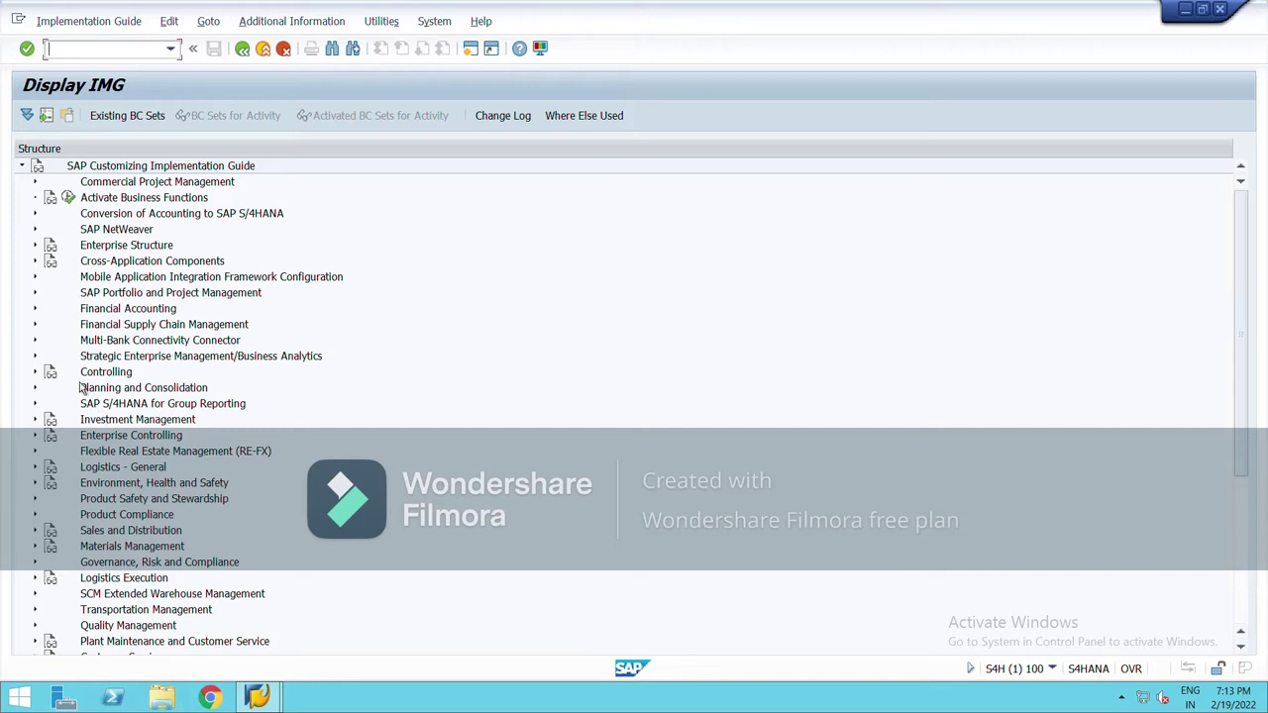
Open the Define Field Status Variants activity in Financial Accounting Global Settings, under Ledgers and Fields.
left_click(42, 317)
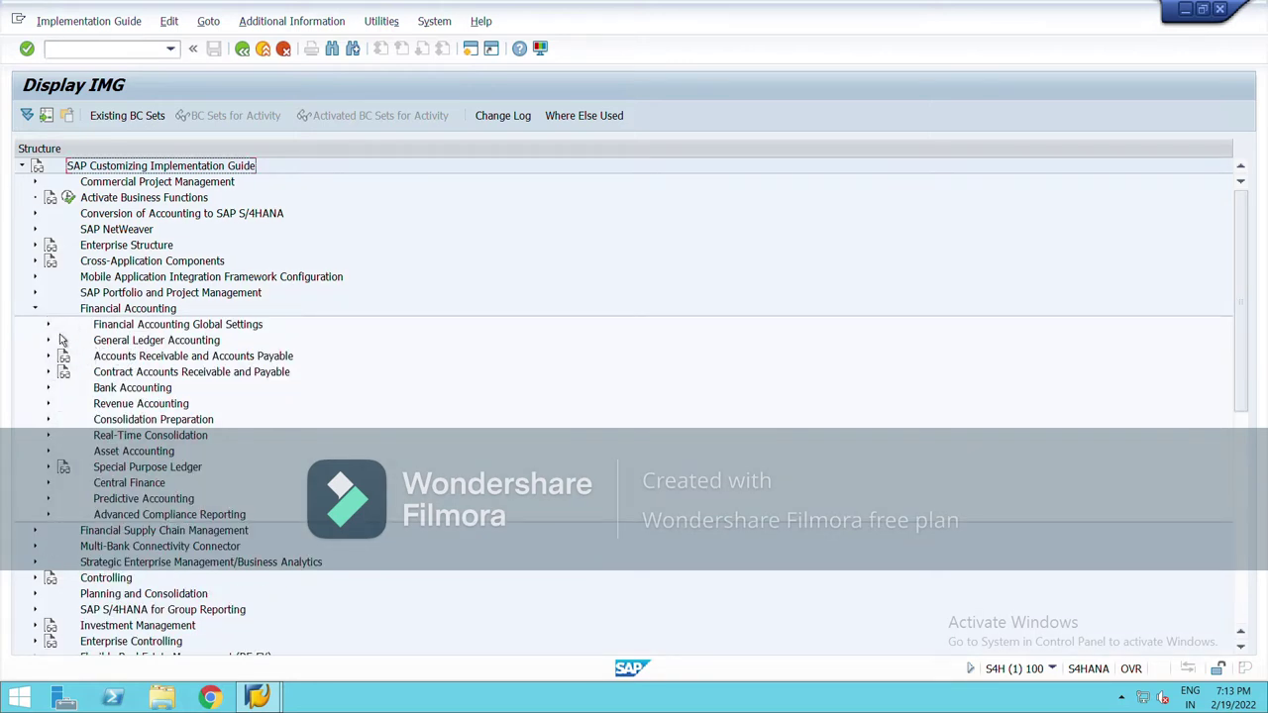
left_click(47, 325)
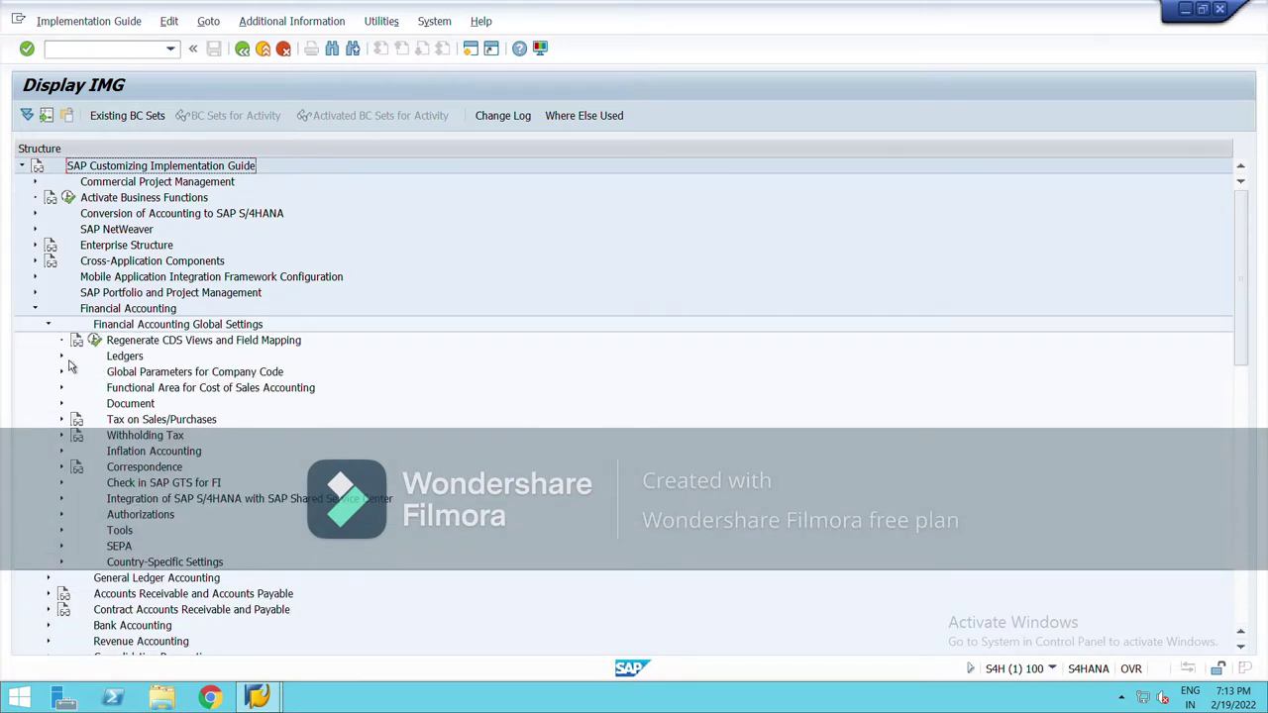
left_click(65, 359)
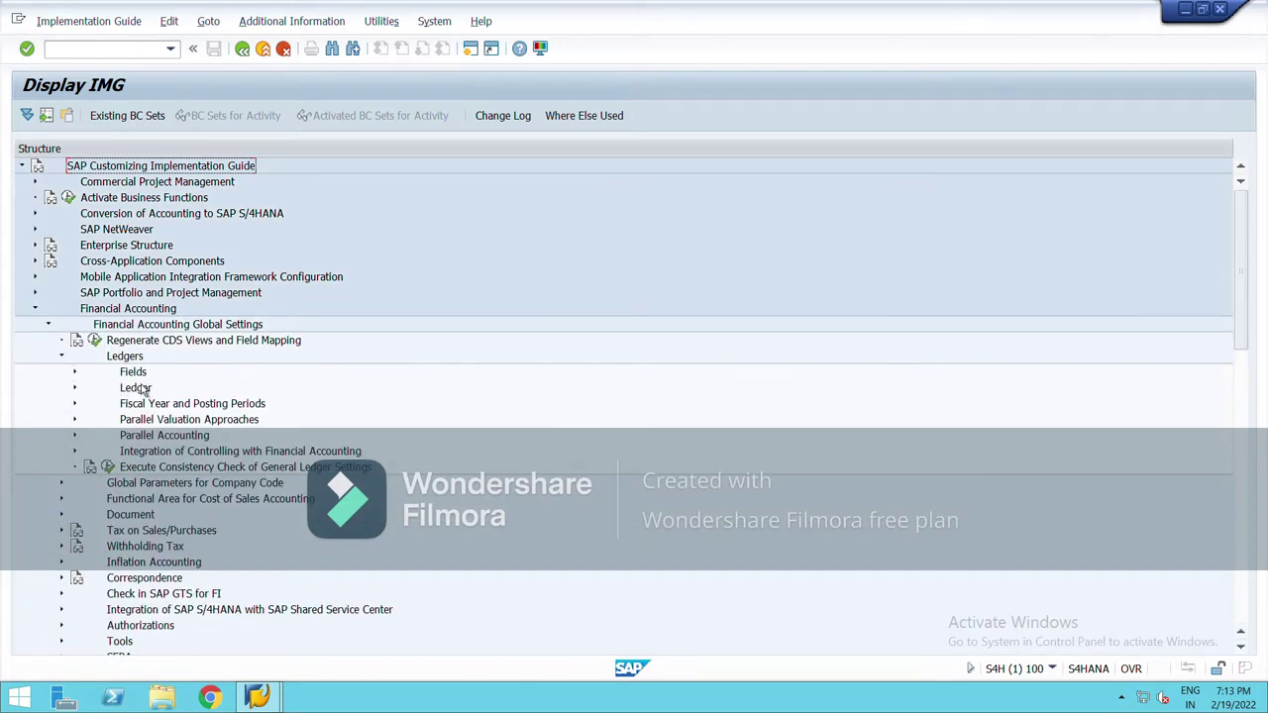
left_click(86, 378)
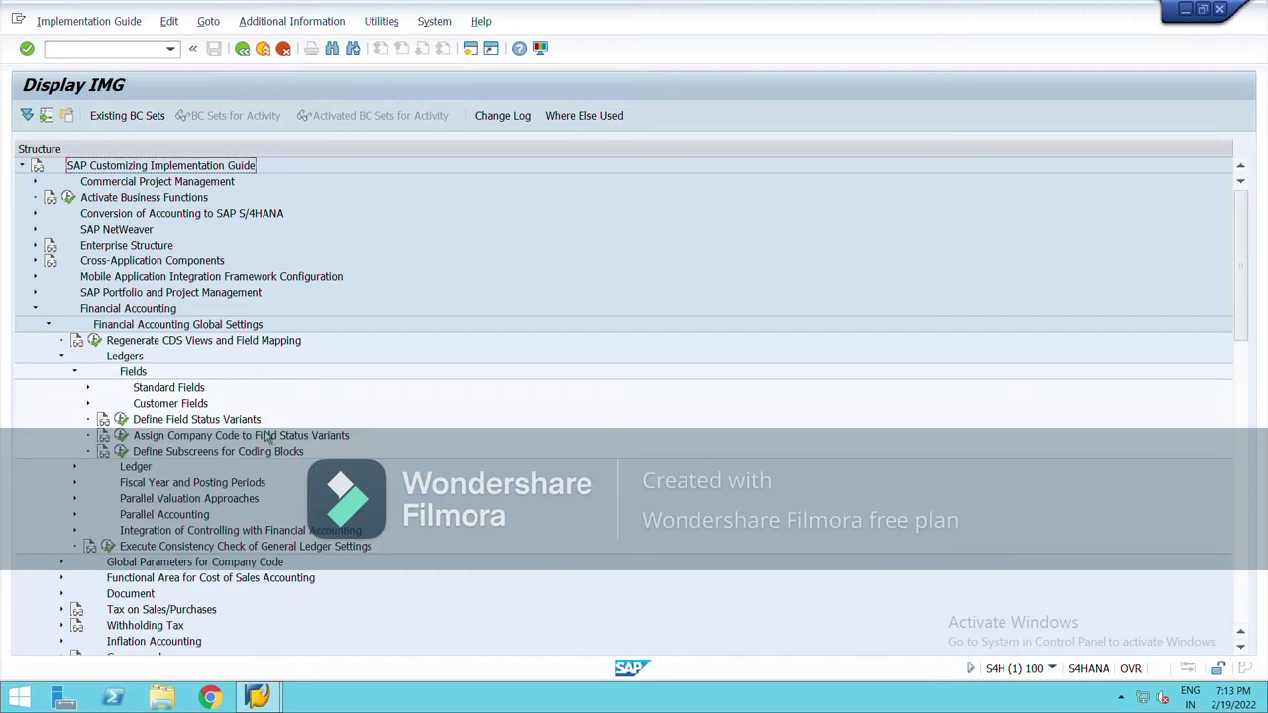
left_click(120, 421)
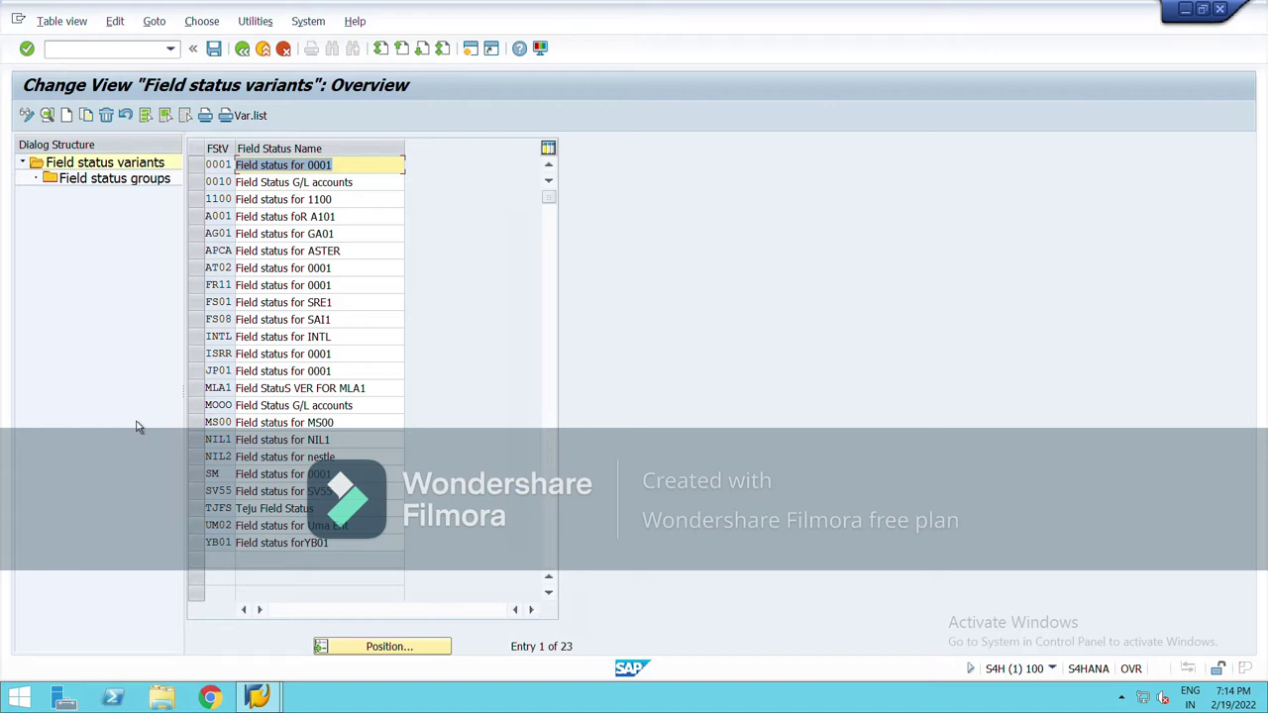
Copy field status variant 0001 and give the copy the key NCG1.
key("F5")
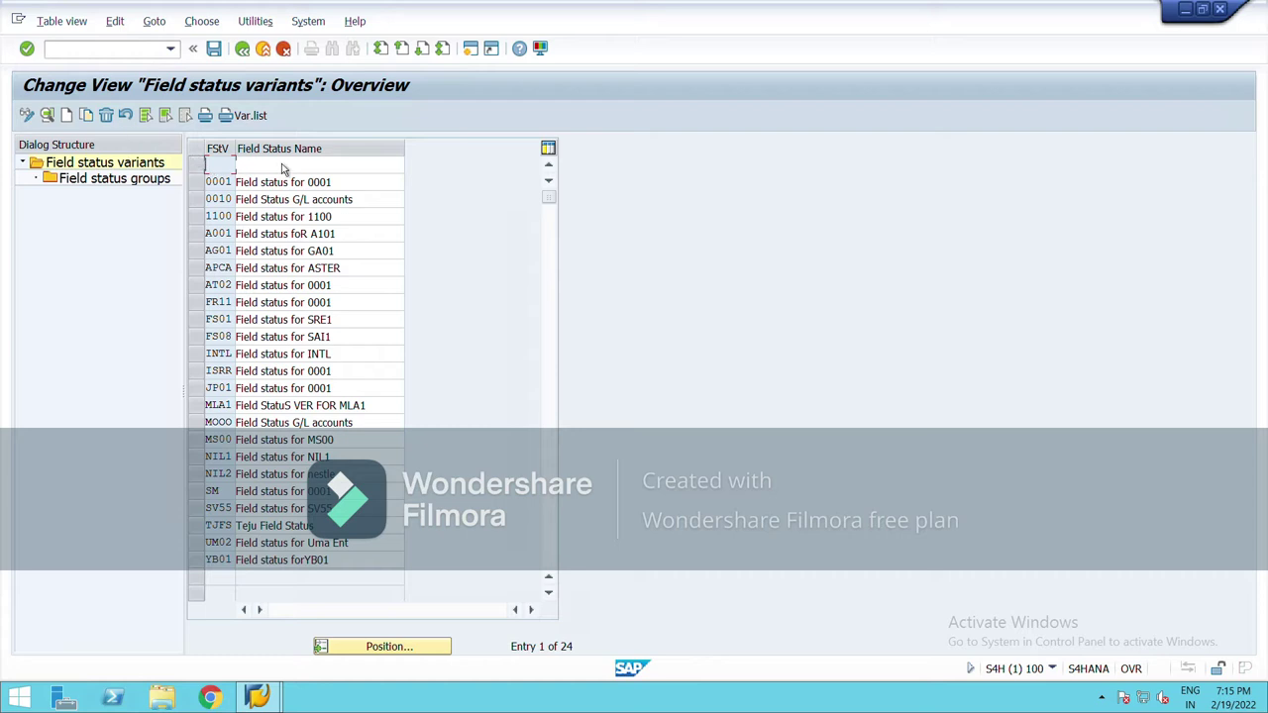
left_click(214, 184)
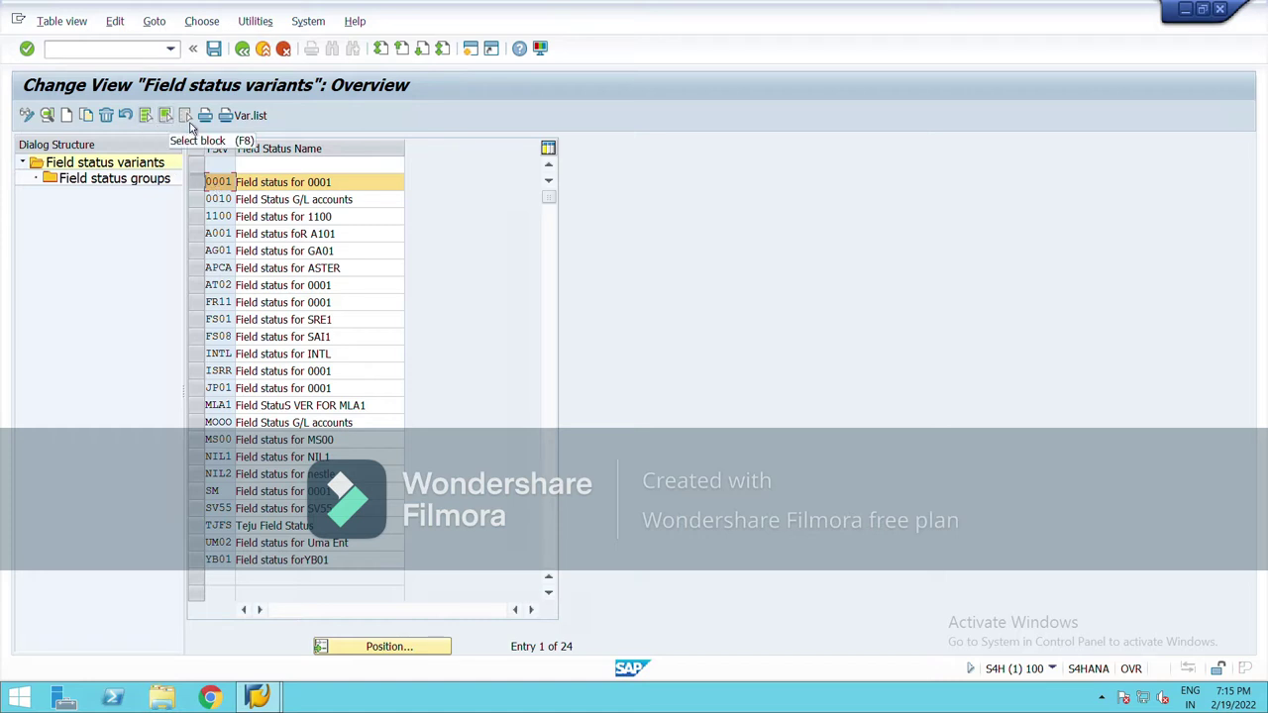
left_click(97, 122)
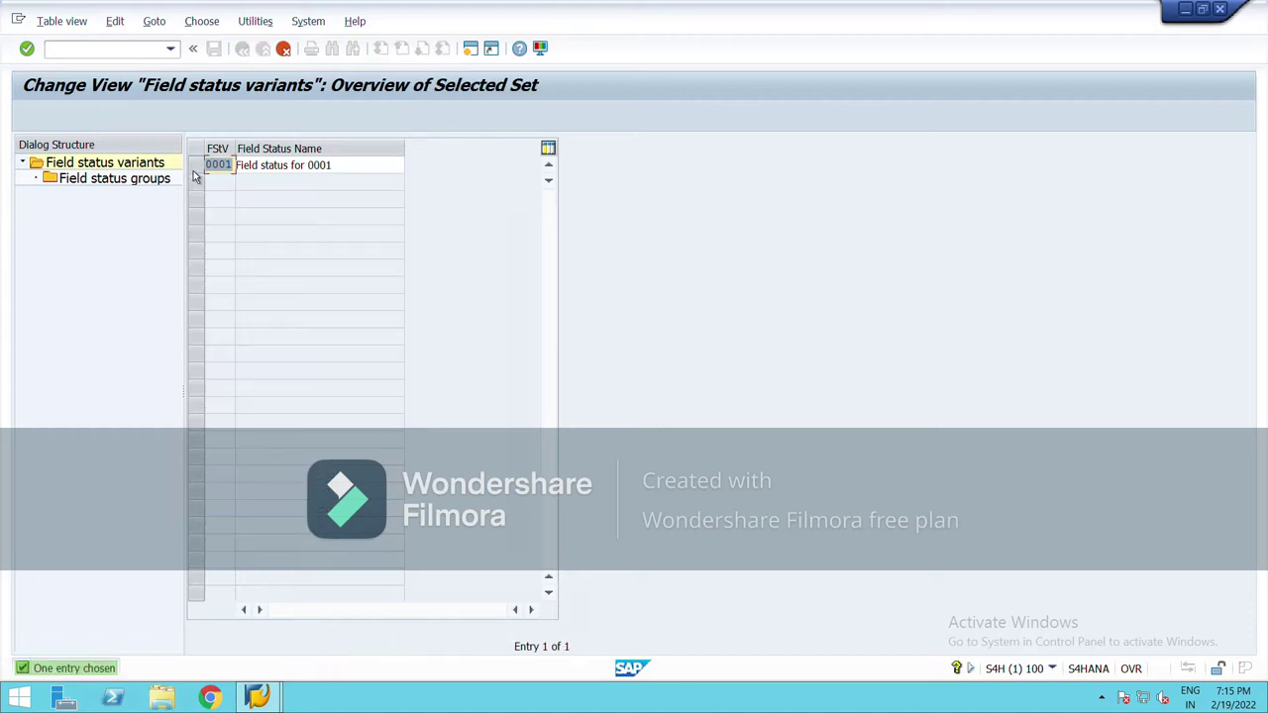
key("BackSpace")
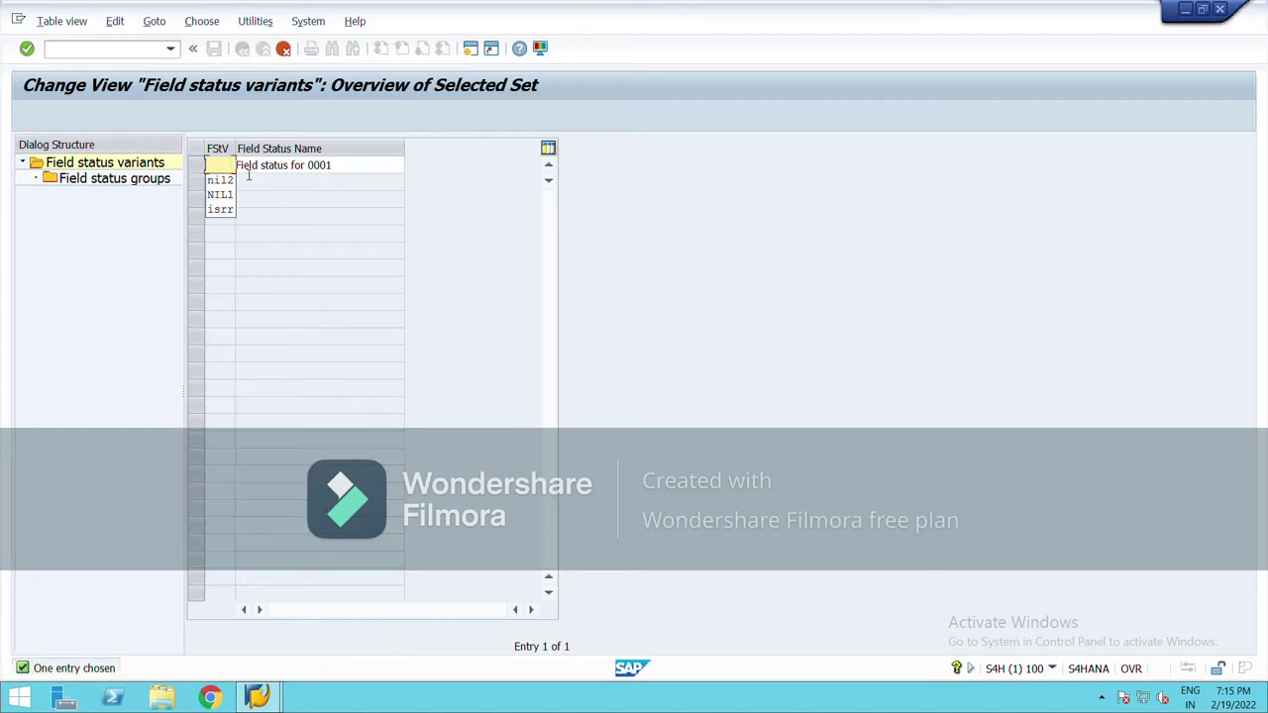
type("ncg1")
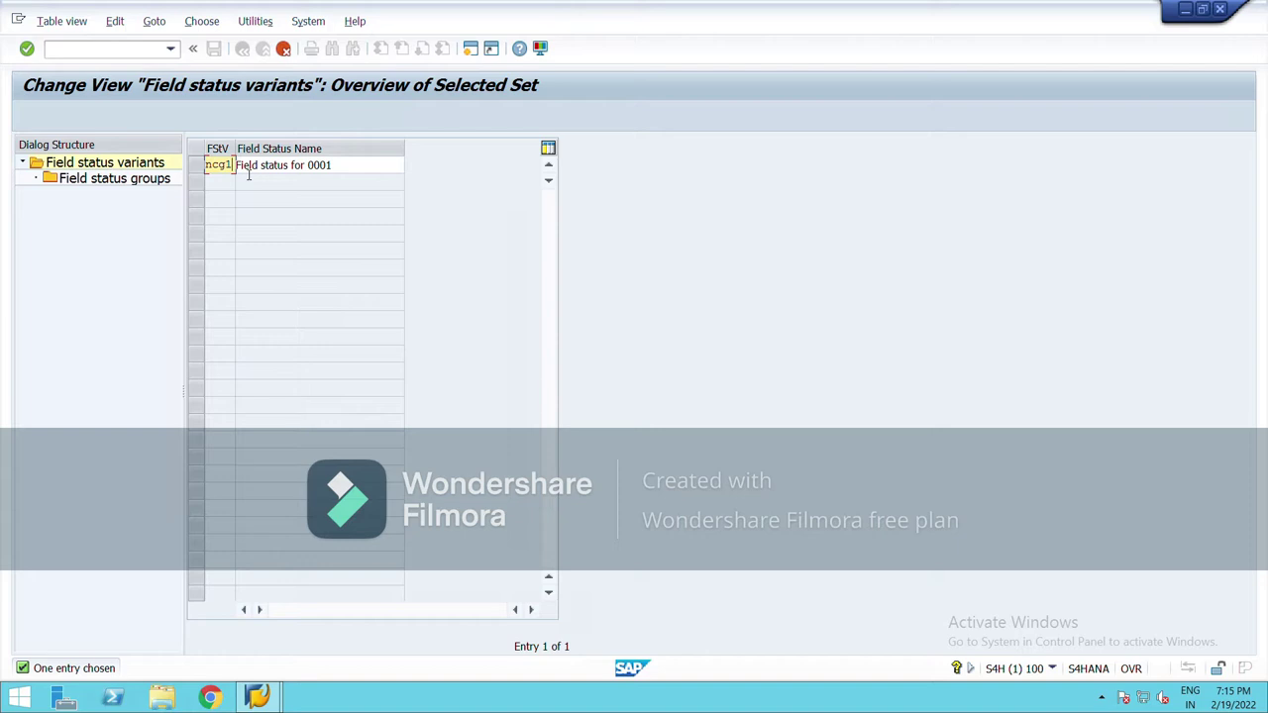
Name the NCG1 variant "Field status for national" and copy it with all its dependent entries.
left_click(349, 170)
key("BackSpace")
key("BackSpace")
key("BackSpace")
key("BackSpace")
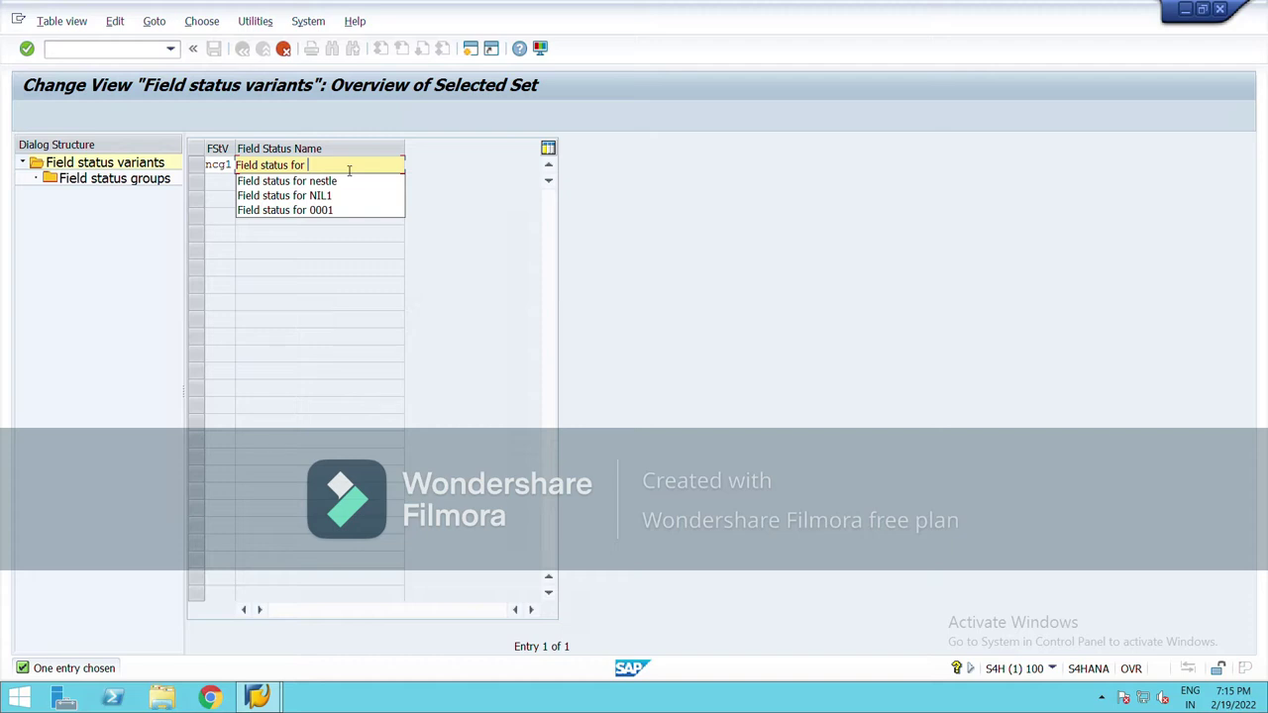
type("national")
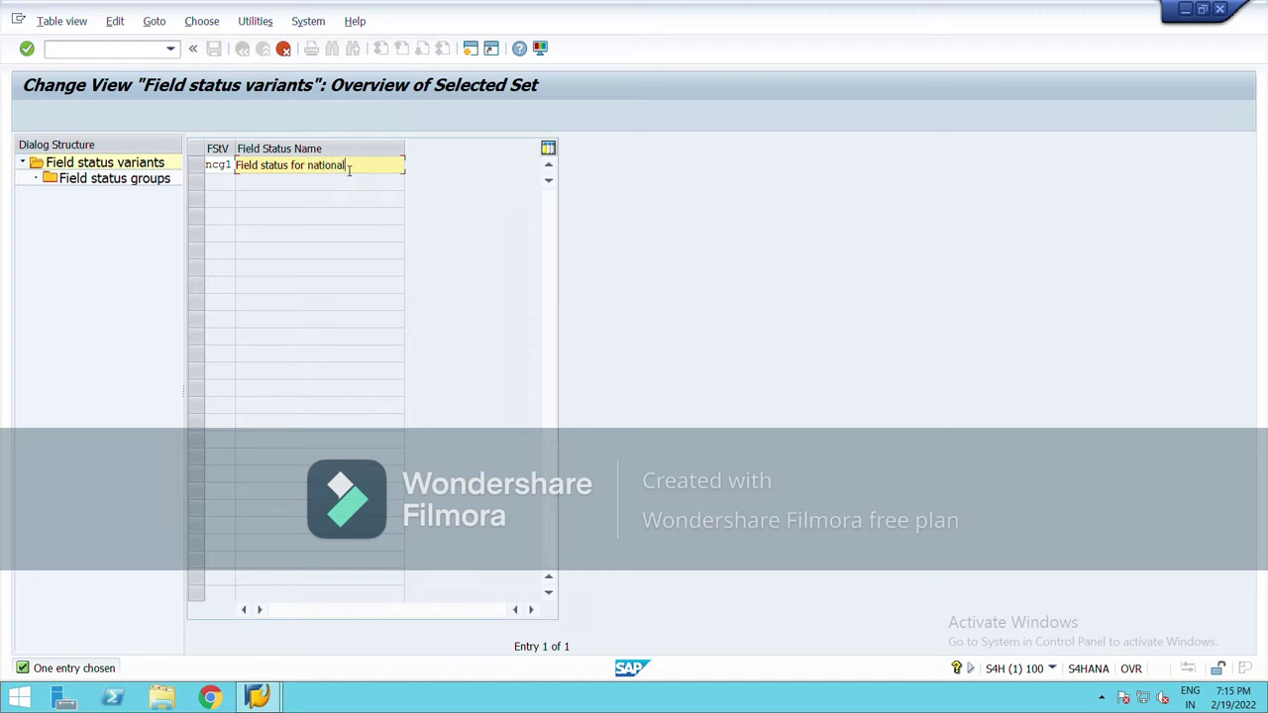
key("Return")
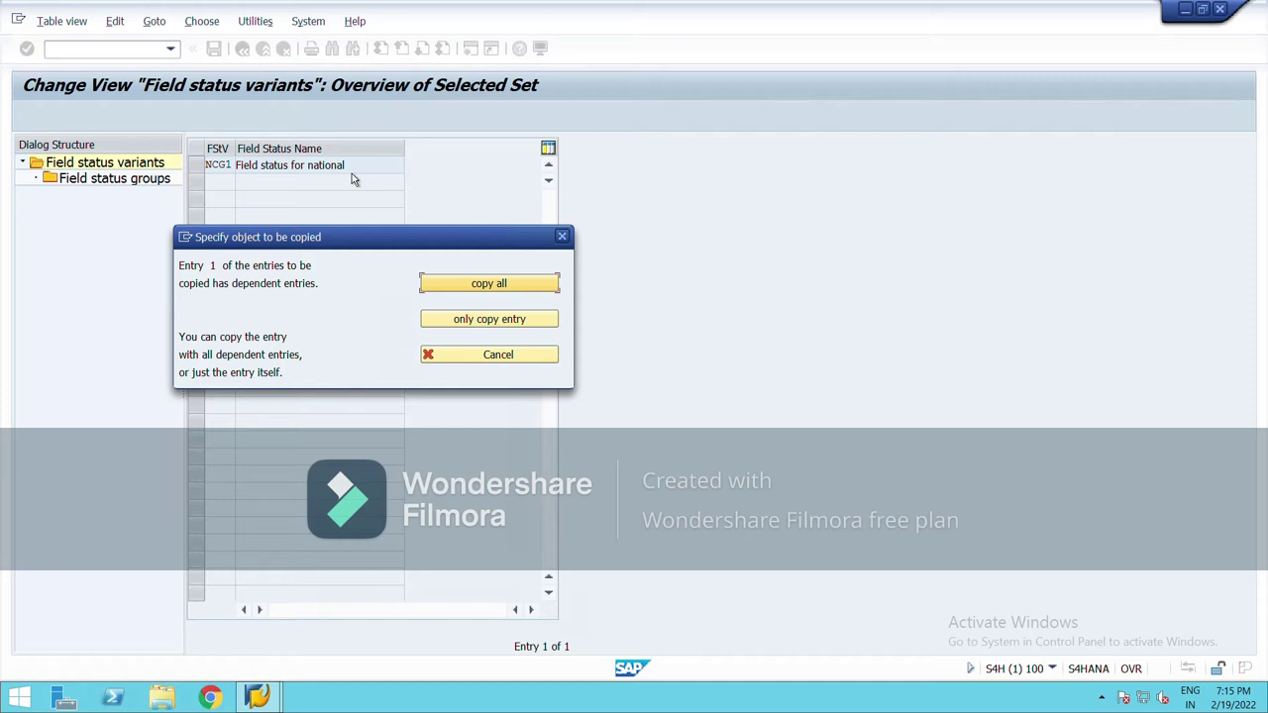
left_click(518, 292)
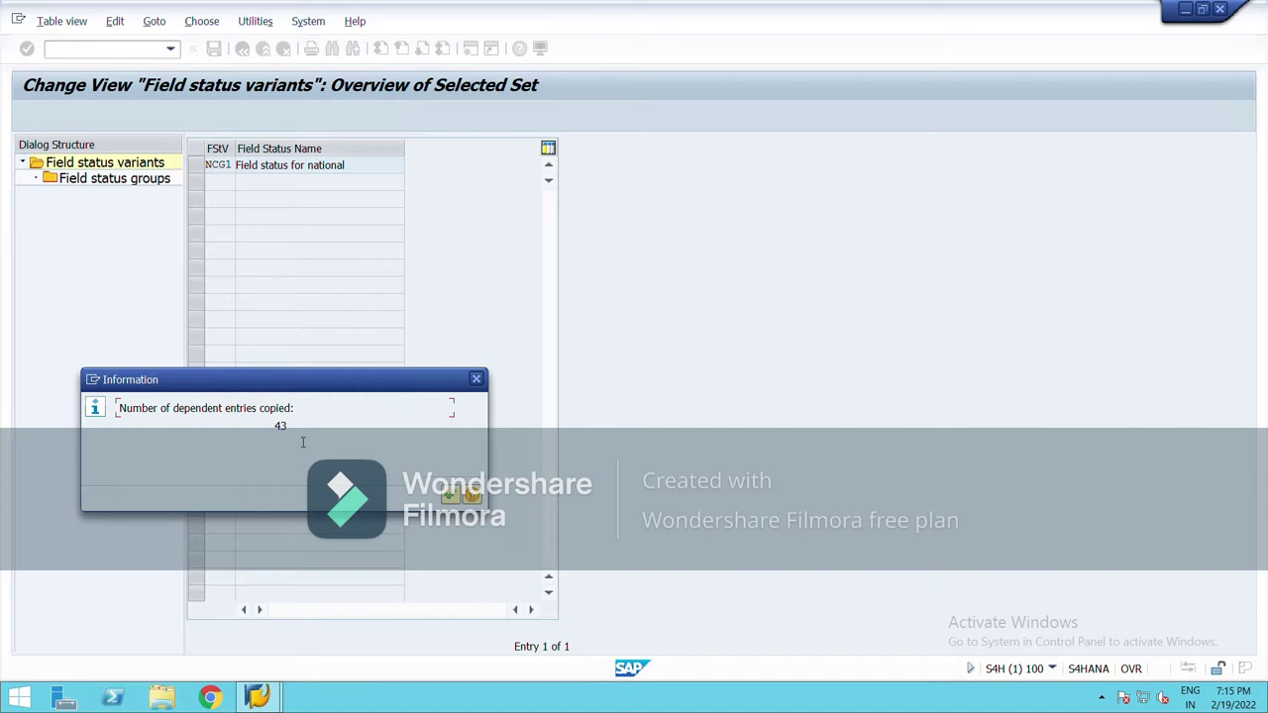
left_click(451, 495)
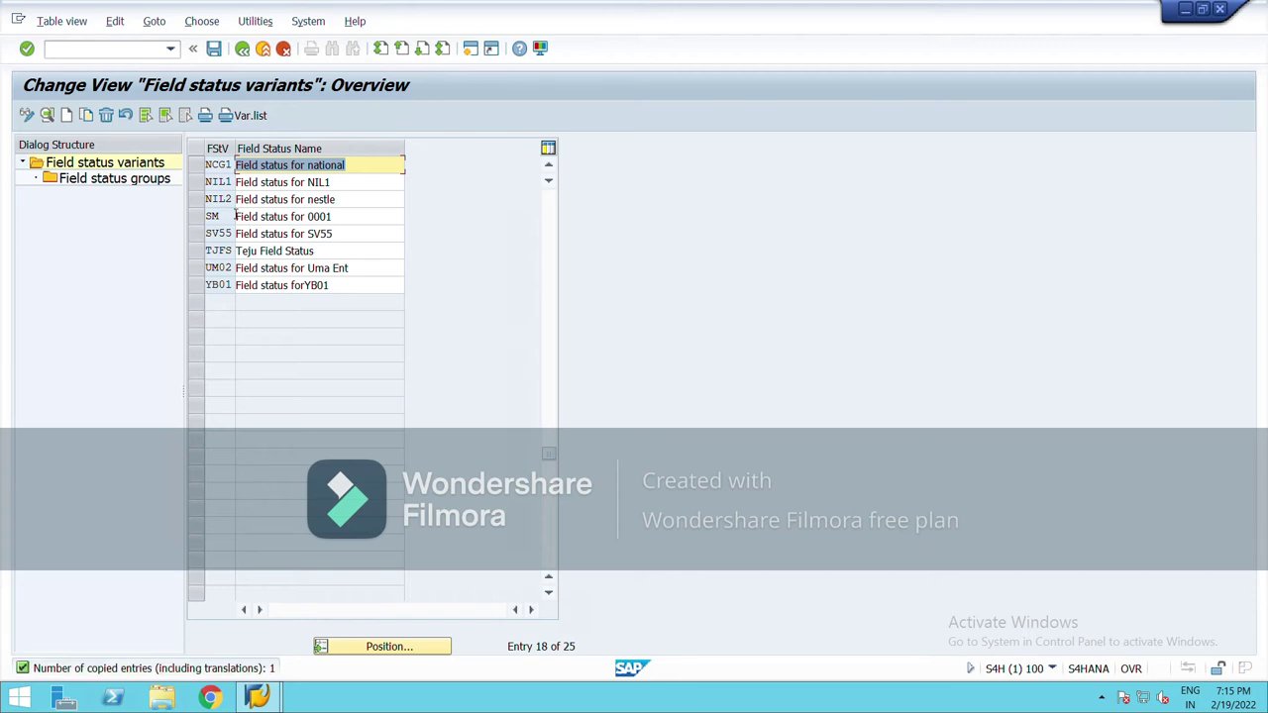
Review the field status groups of variant NCG1 and return to the variant overview.
left_click(196, 164)
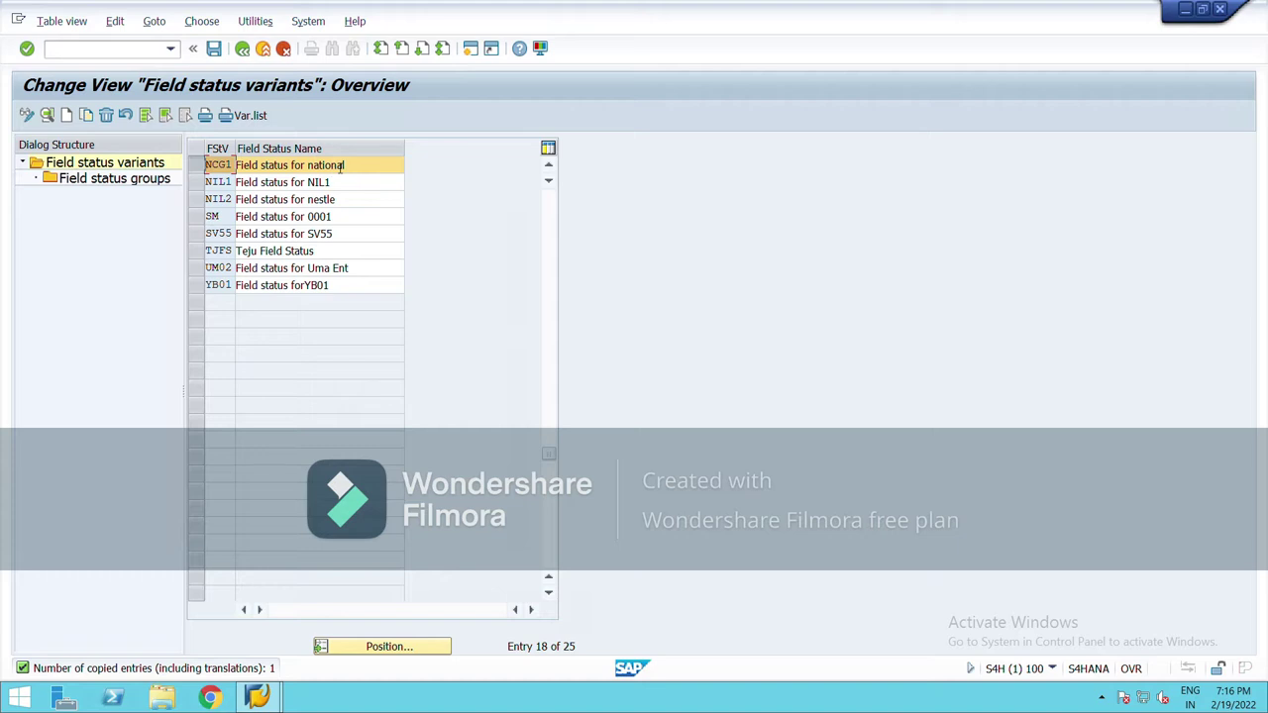
double_click(77, 187)
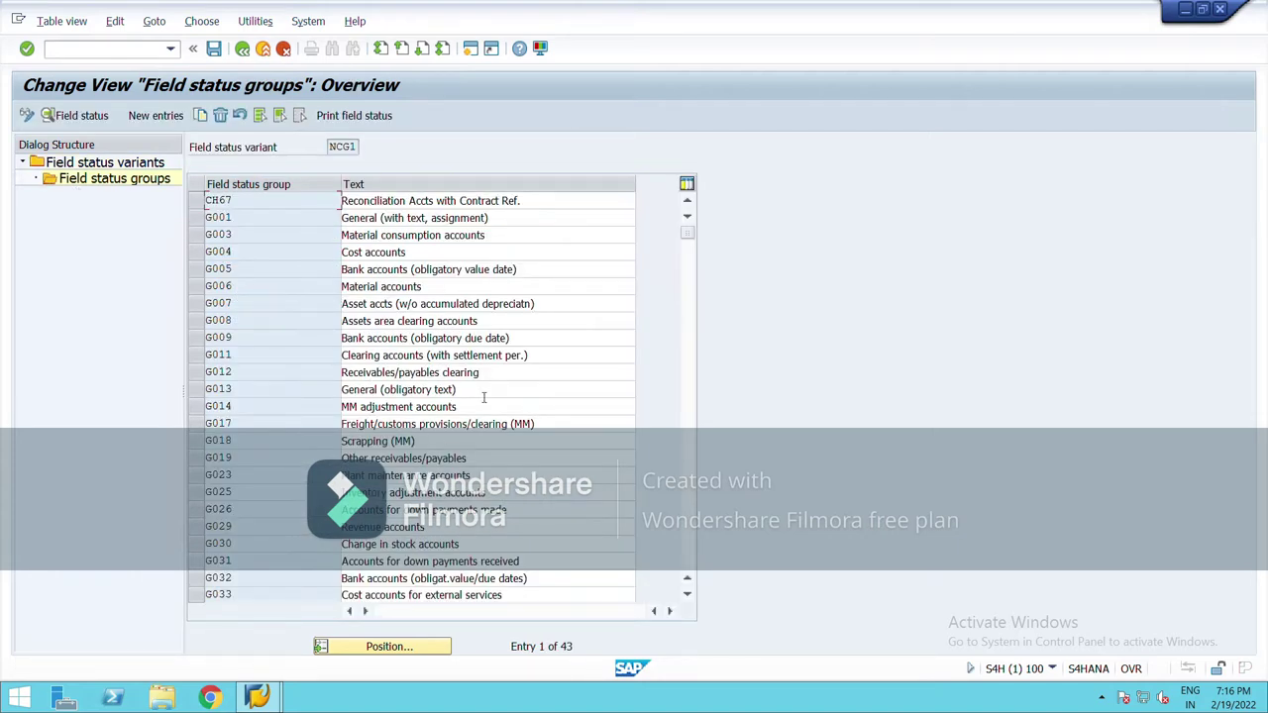
left_click(247, 57)
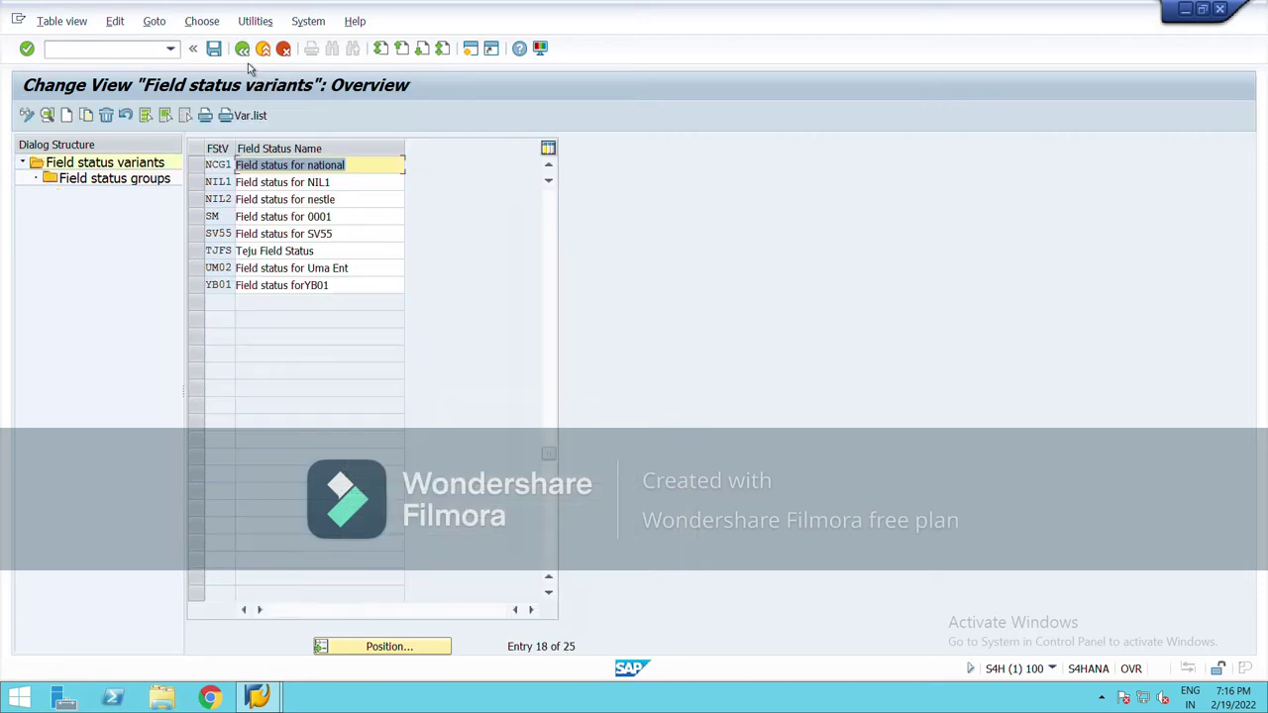
Exit the variant overview and save the changes in a new customizing request described as "define fsv_national".
left_click(246, 57)
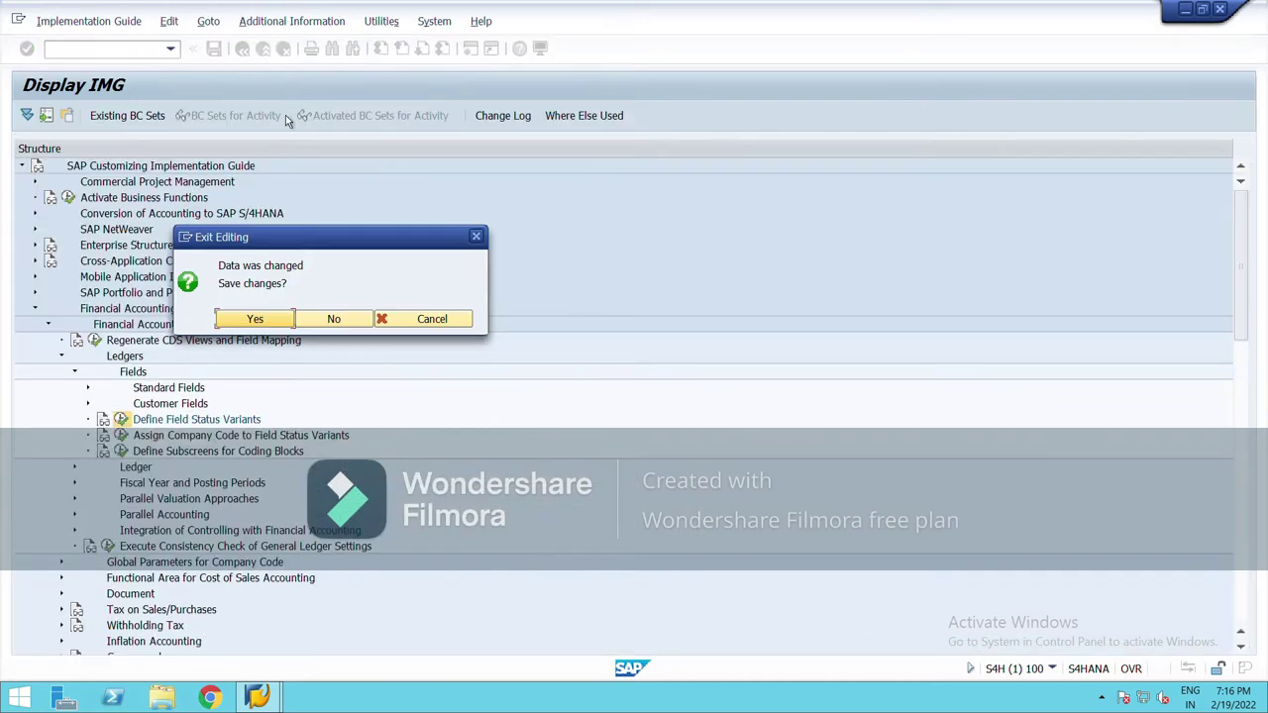
left_click(279, 321)
left_click(362, 297)
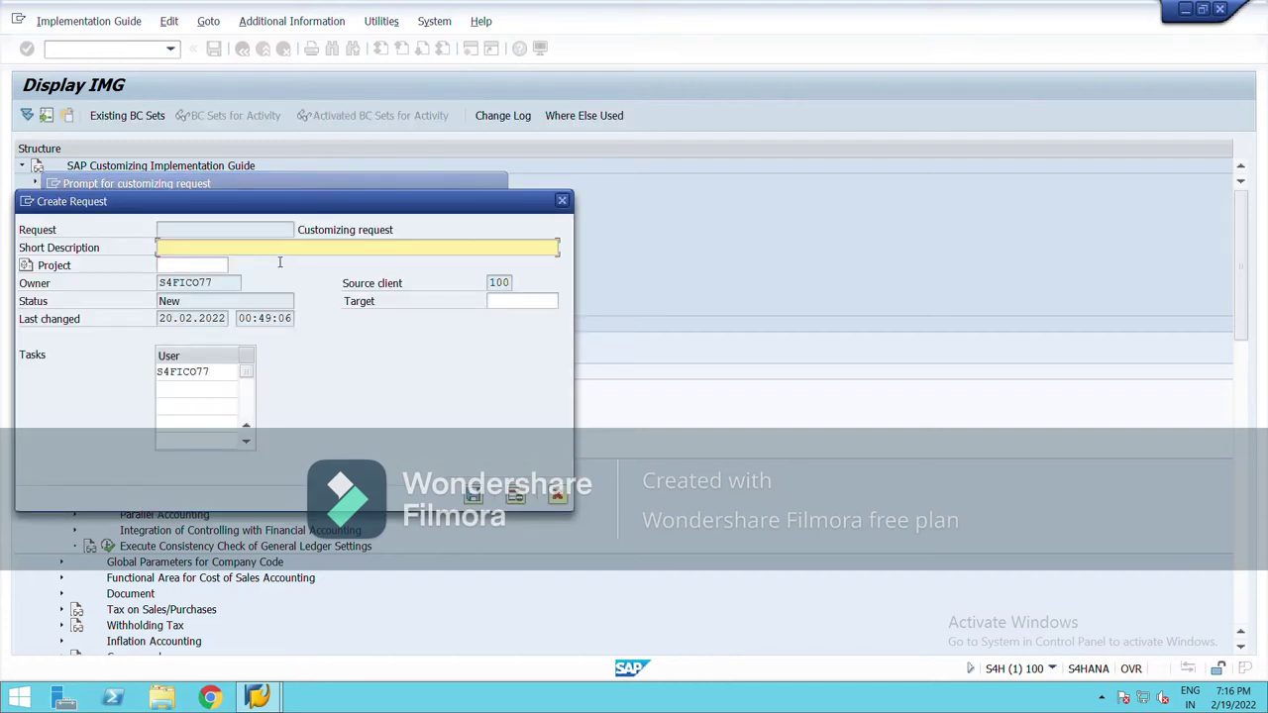
type("define fsv_nationa;l")
key("BackSpace")
key("BackSpace")
type("l")
left_click(475, 495)
left_click(284, 298)
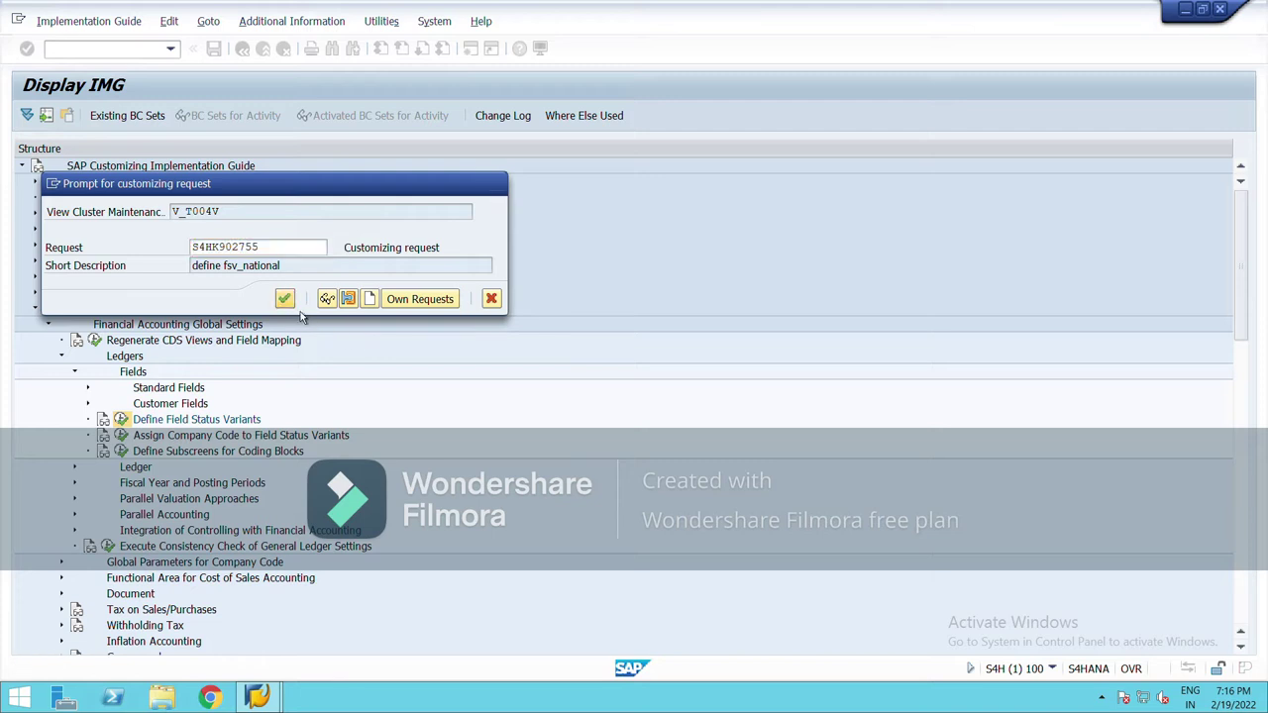
Open the Assign Company Code to Field Status Variants activity and position the list at company code NCG1.
left_click(122, 437)
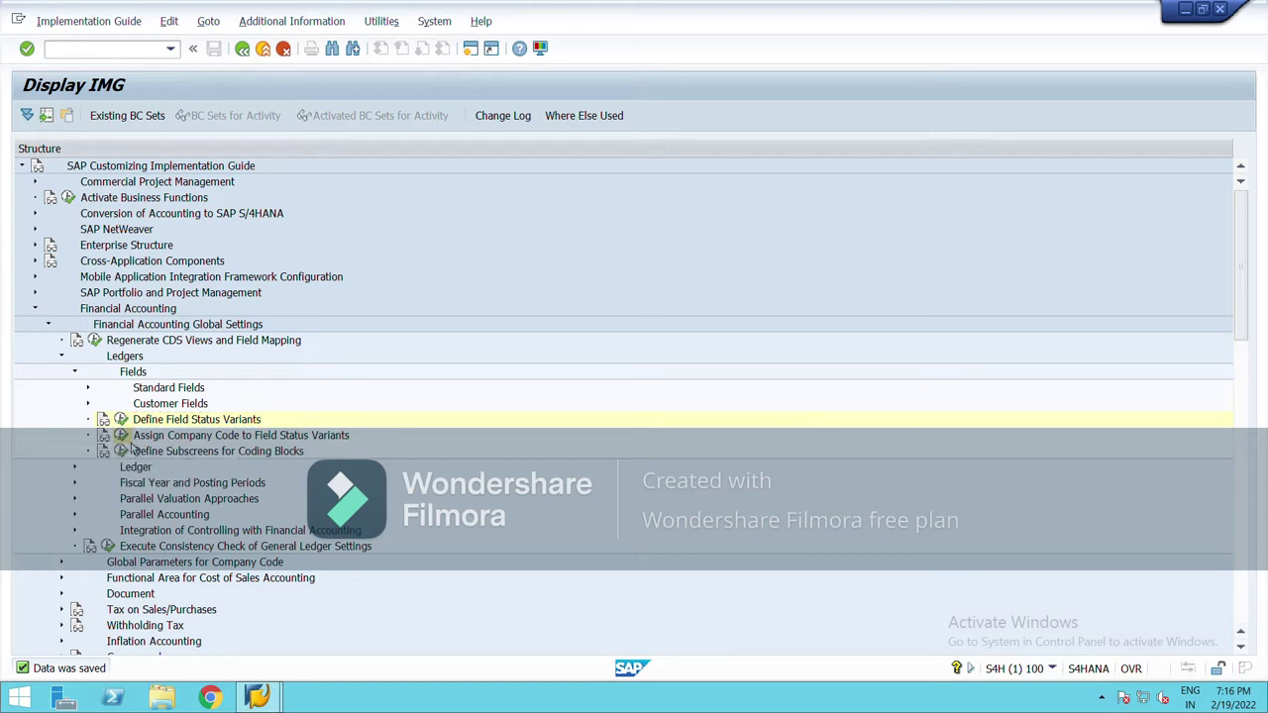
left_click(236, 504)
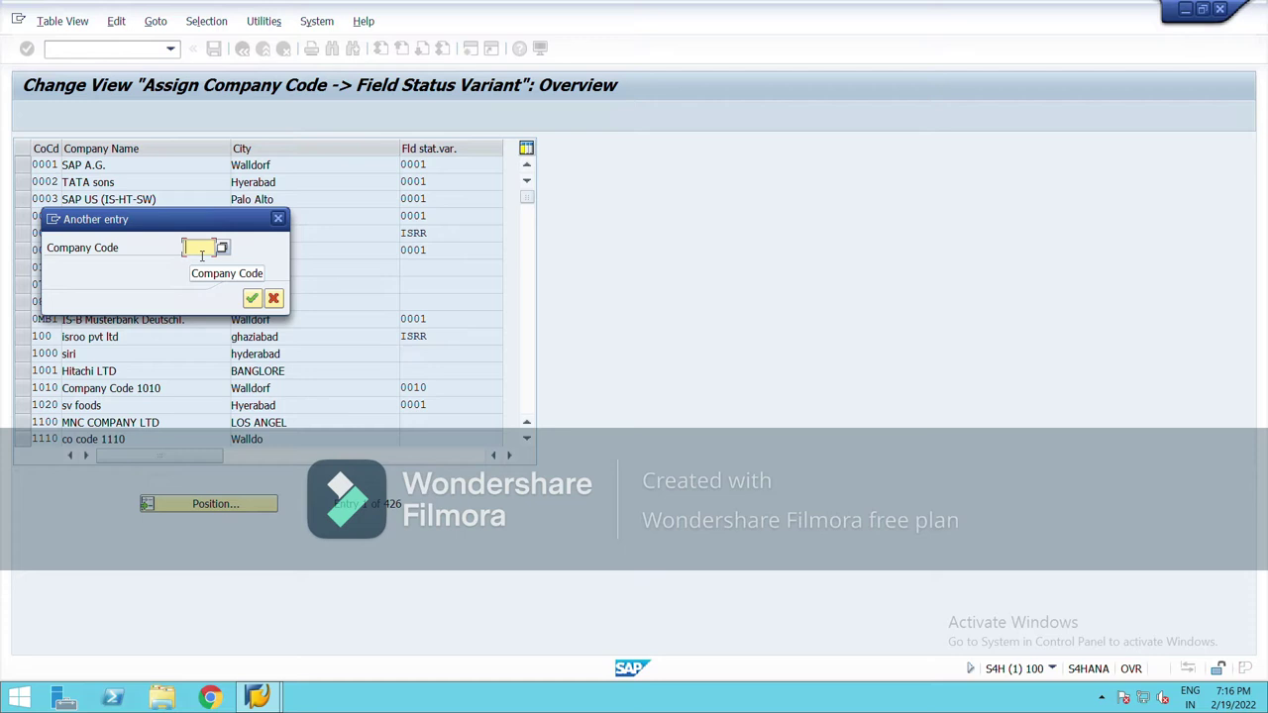
type("ncg1")
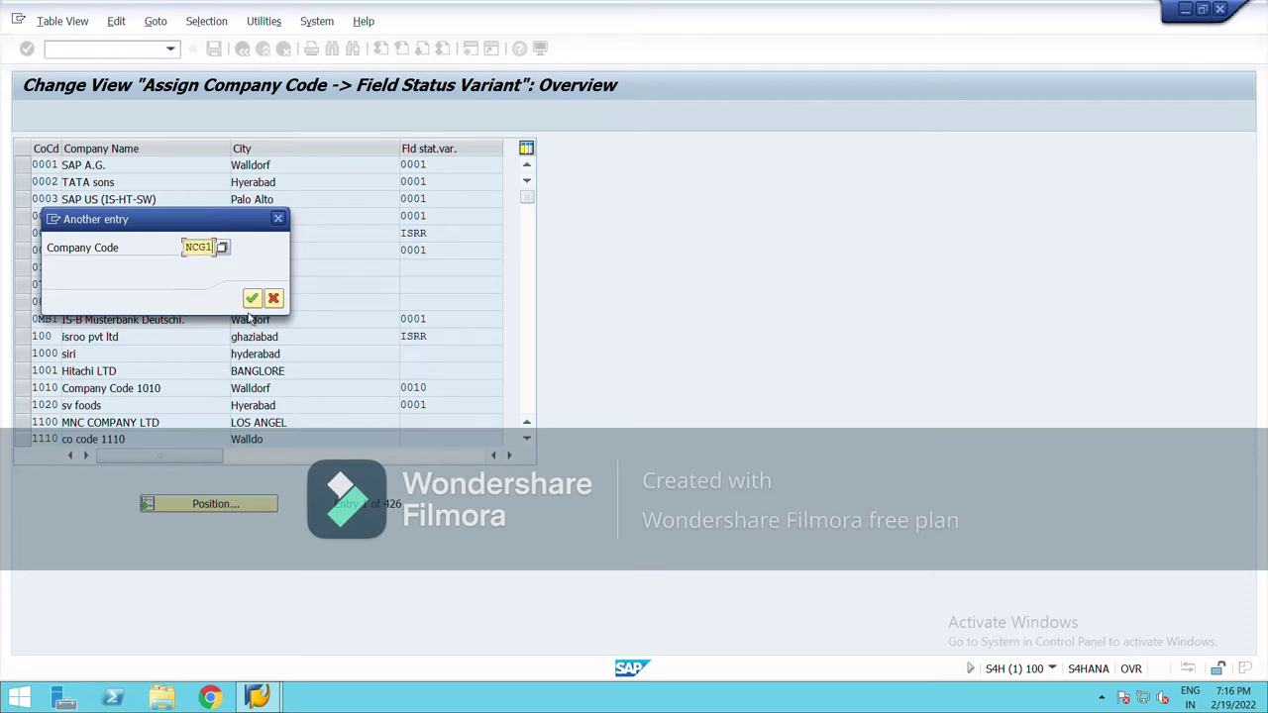
left_click(252, 299)
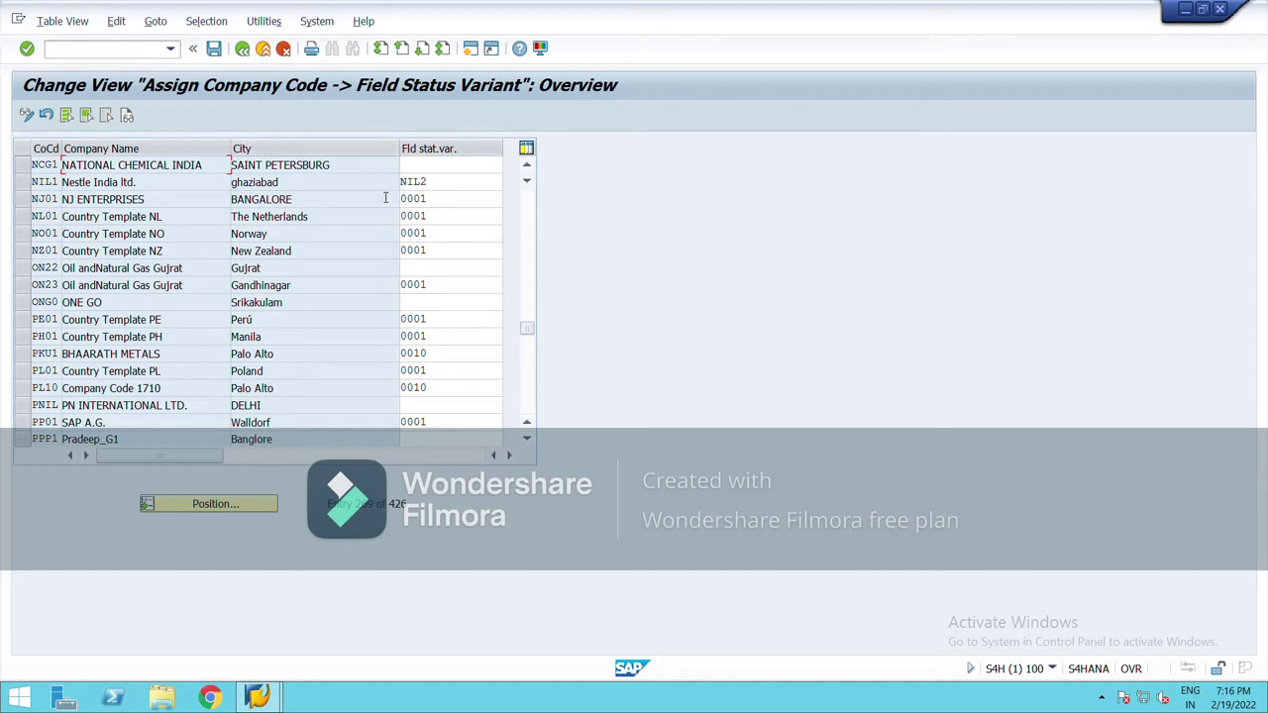
Assign field status variant NCG1 to company code NCG1, finding it in the list of possible values.
left_click(426, 169)
type("ncg1")
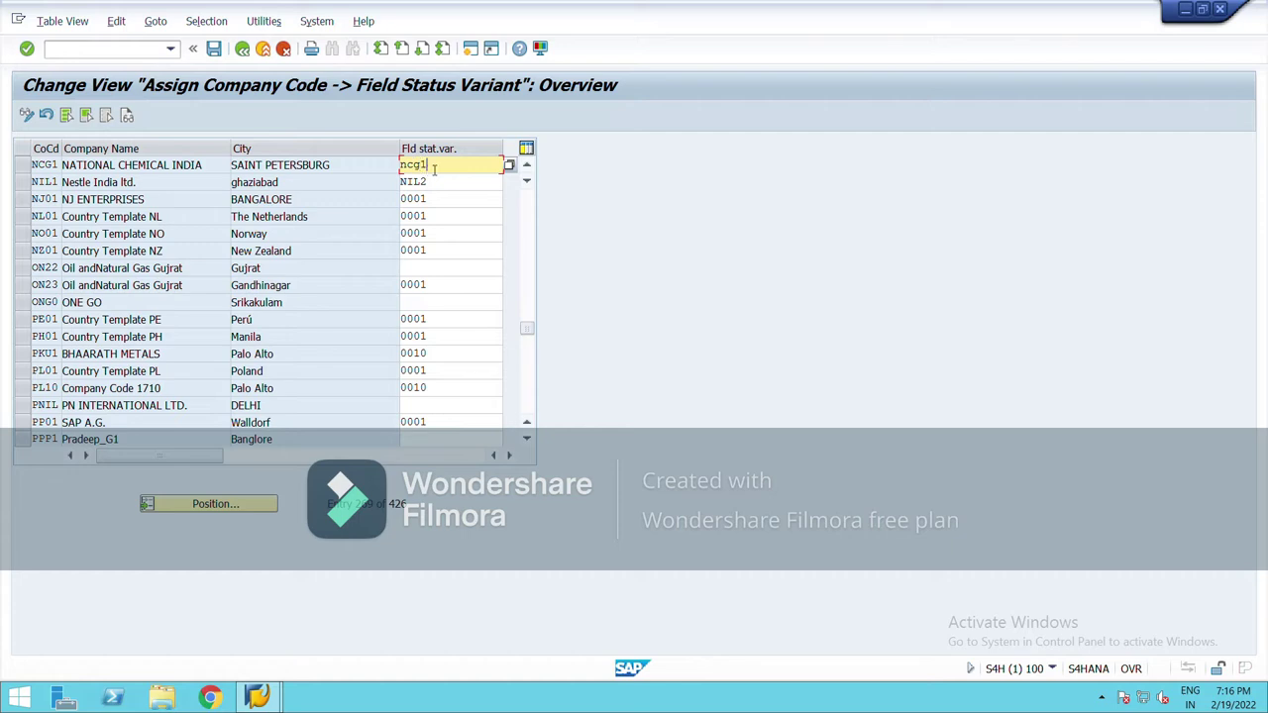
left_click(511, 168)
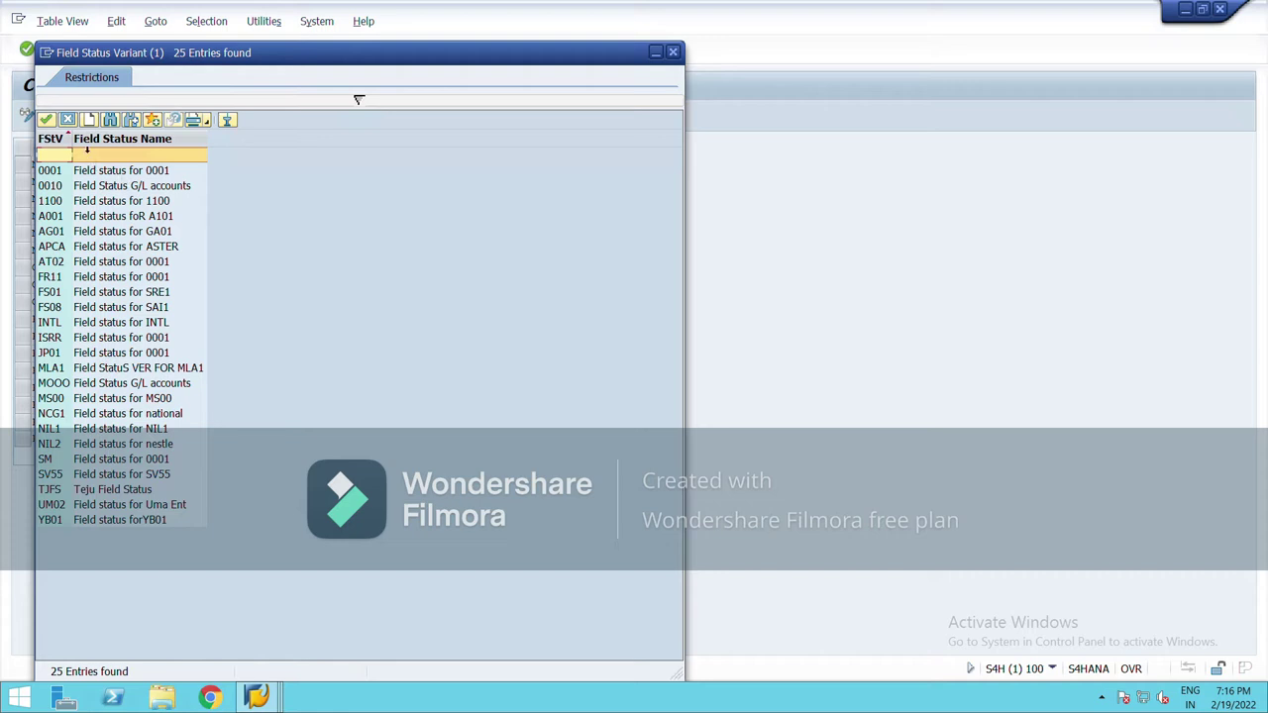
left_click(110, 119)
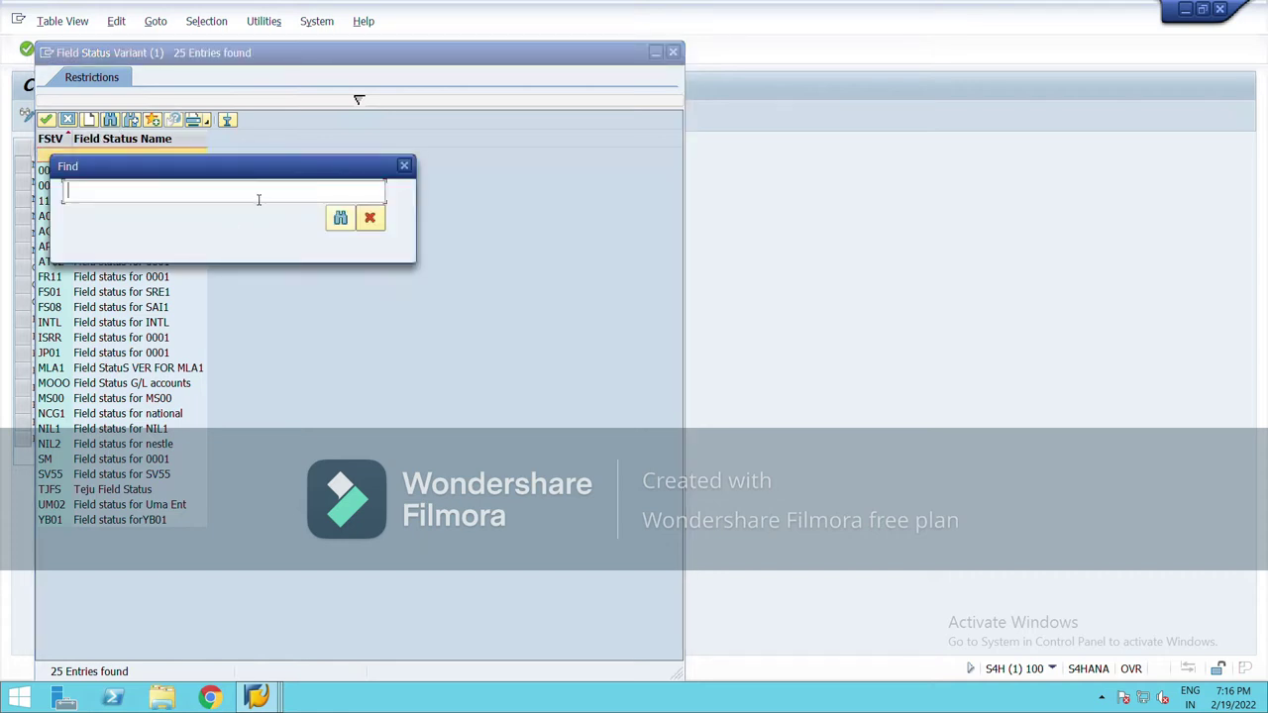
type("ncg1")
left_click(342, 219)
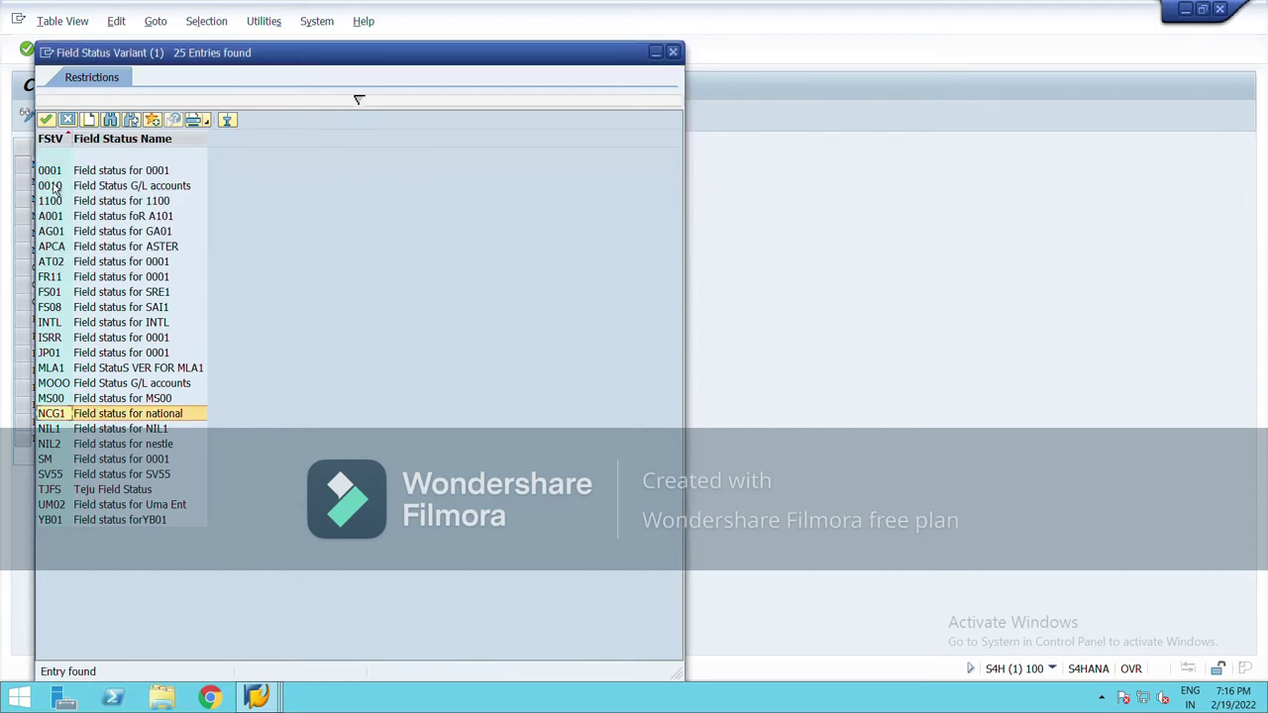
left_click(45, 119)
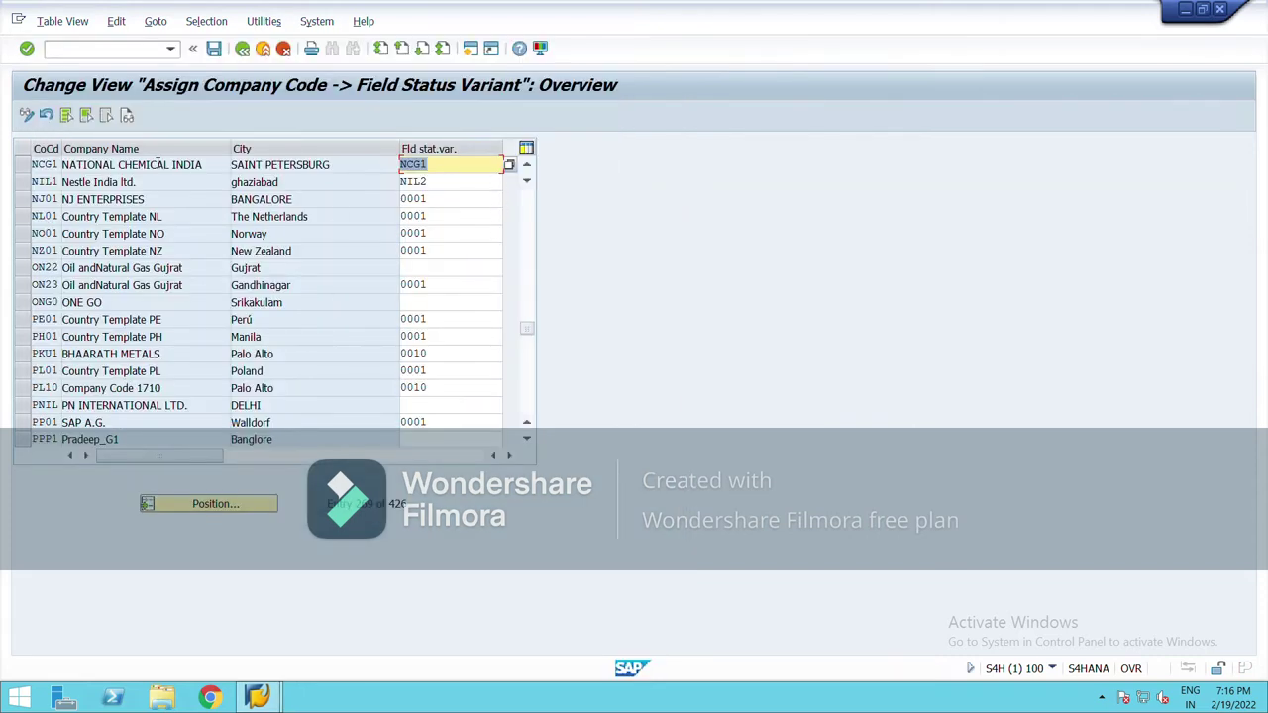
Save the company code assignment in a new customizing request described as "assign fsv".
left_click(213, 48)
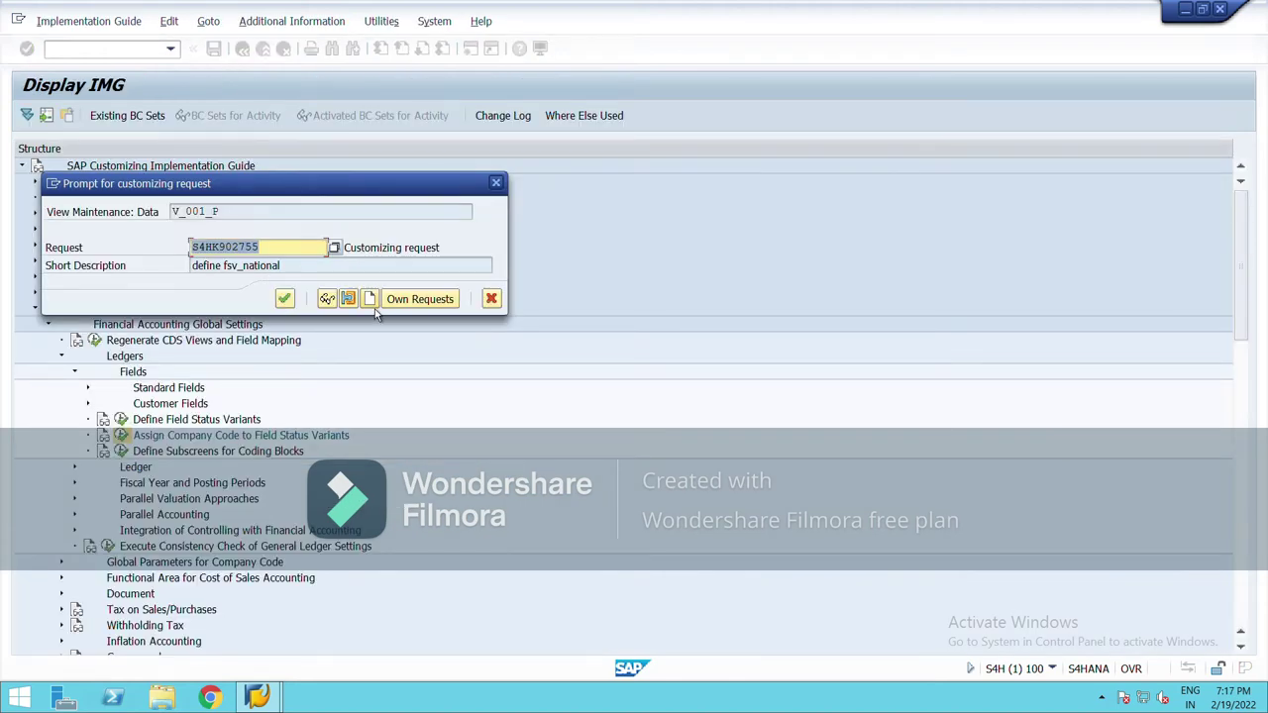
left_click(371, 299)
type("assign f")
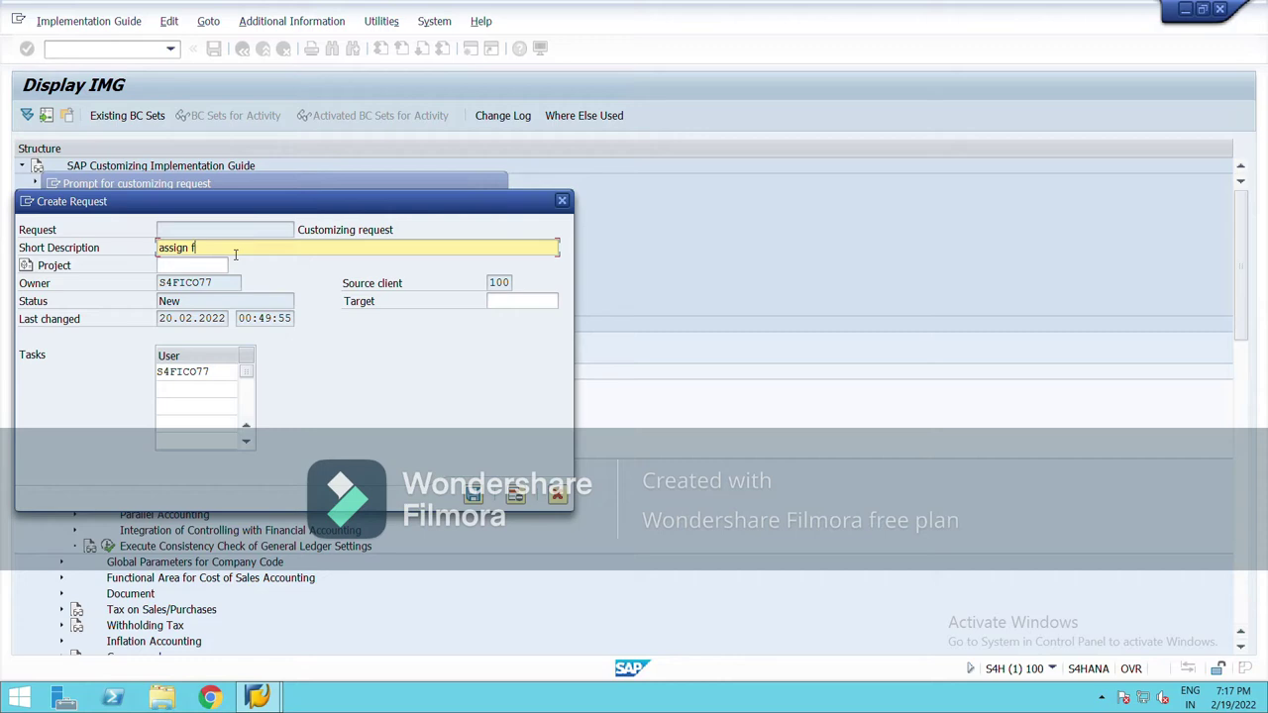
type("sv")
key("Return")
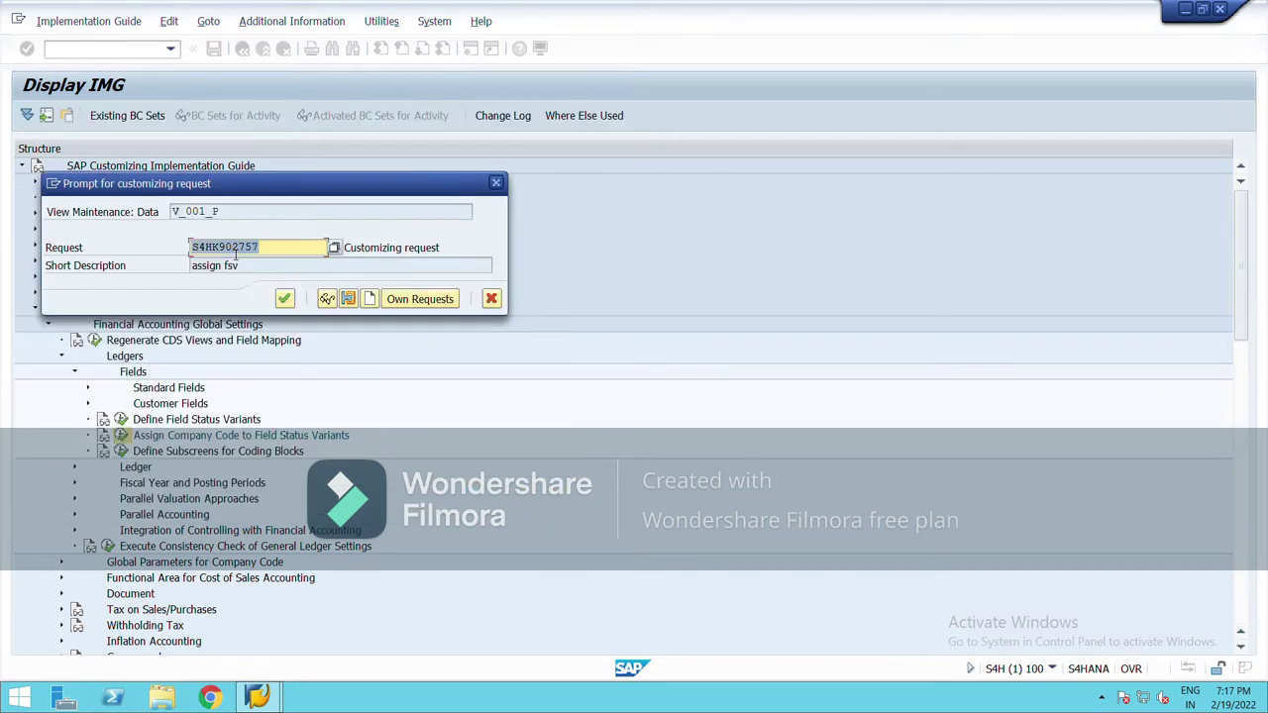
left_click(289, 301)
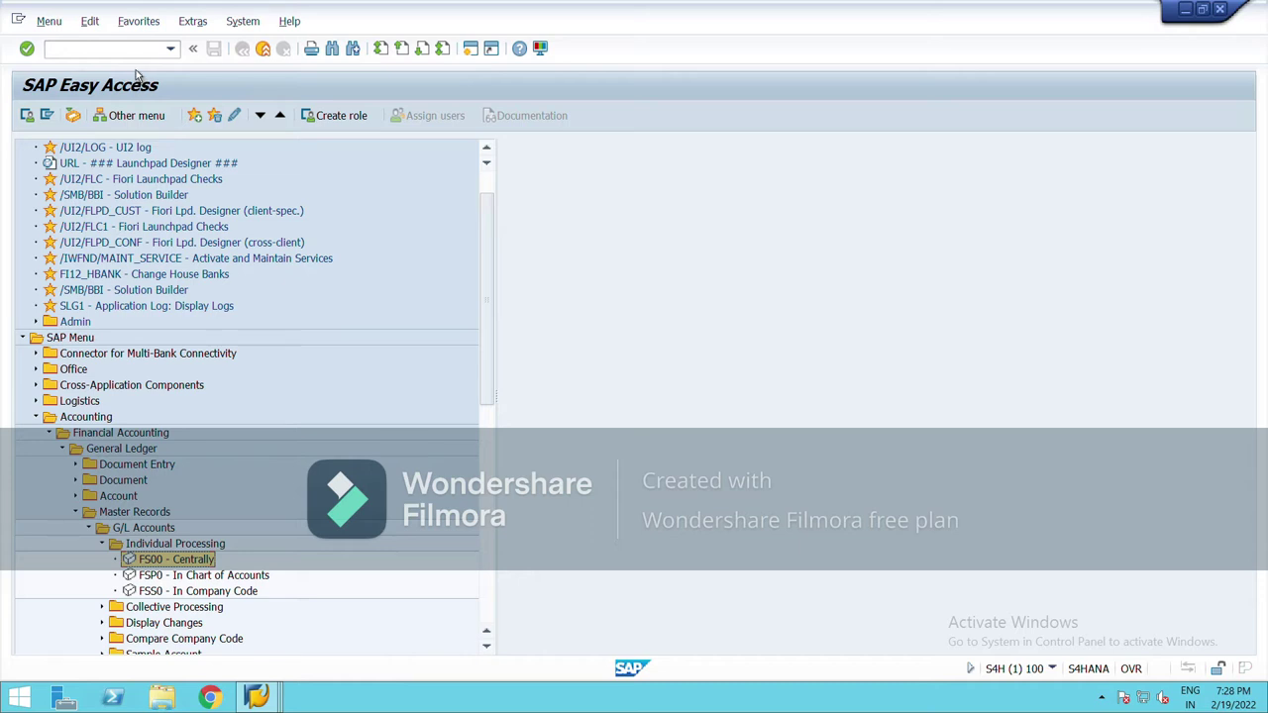
Run transaction obc4 and position the field status variants list at variant NCG1.
left_click(129, 57)
type("obc4")
key("Return")
left_click(374, 649)
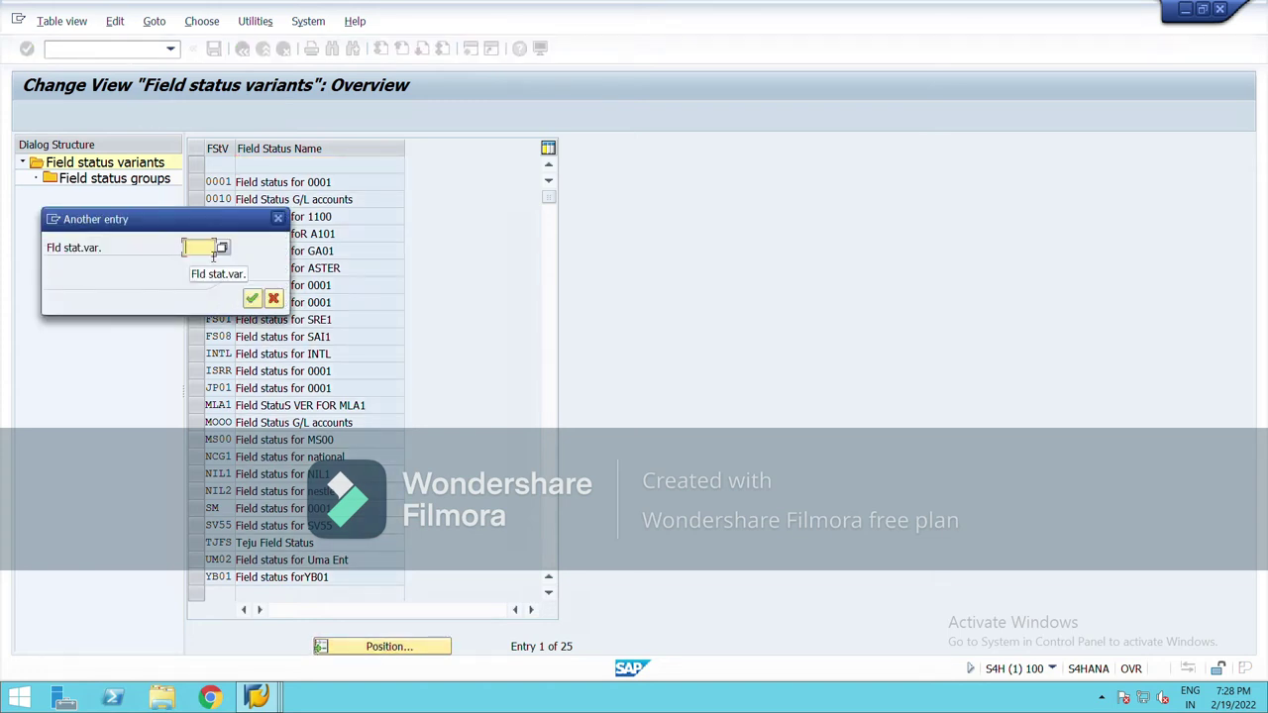
left_click(213, 254)
type("NCG1")
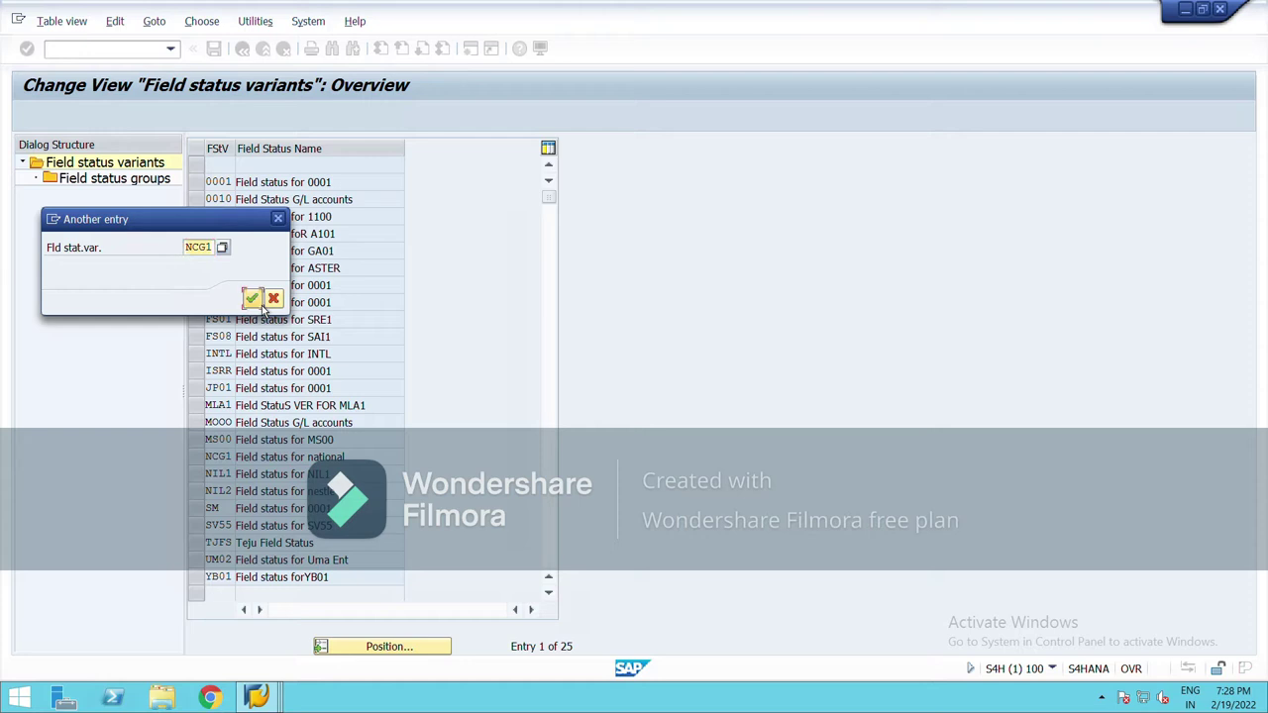
left_click(260, 302)
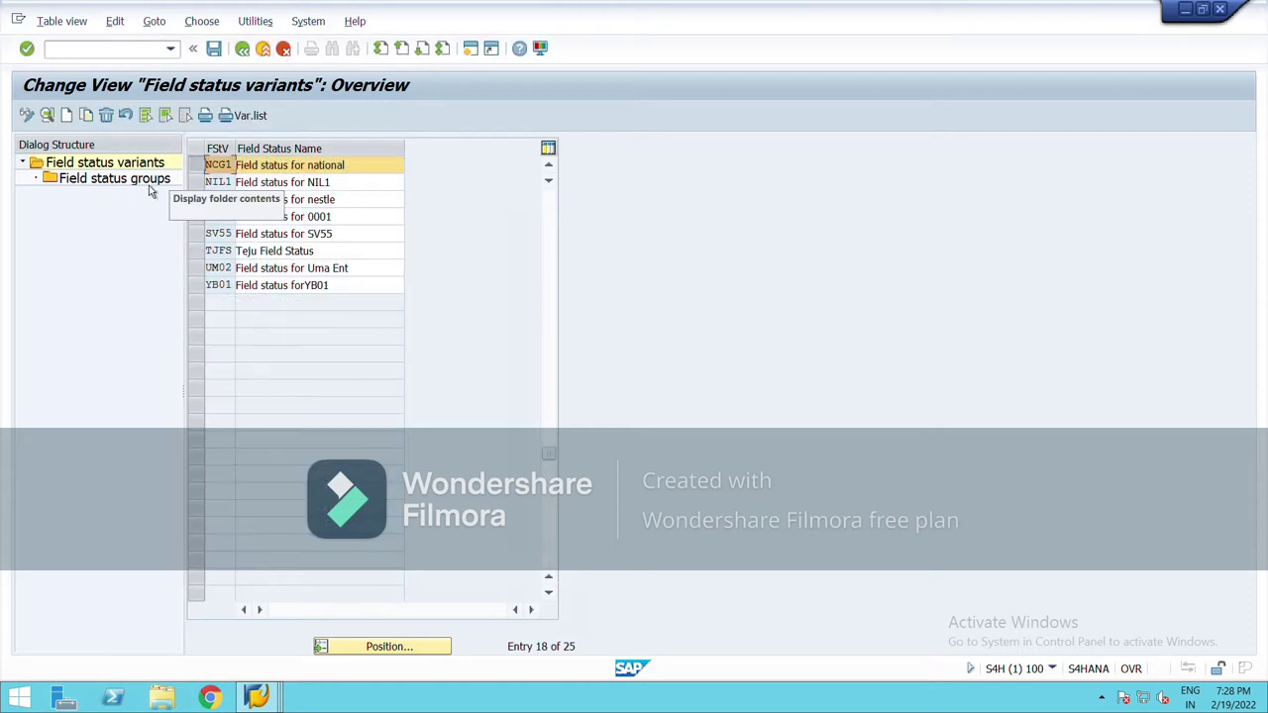
Open the field status groups of variant NCG1 and examine the reconciliation accounts group CH67.
double_click(150, 187)
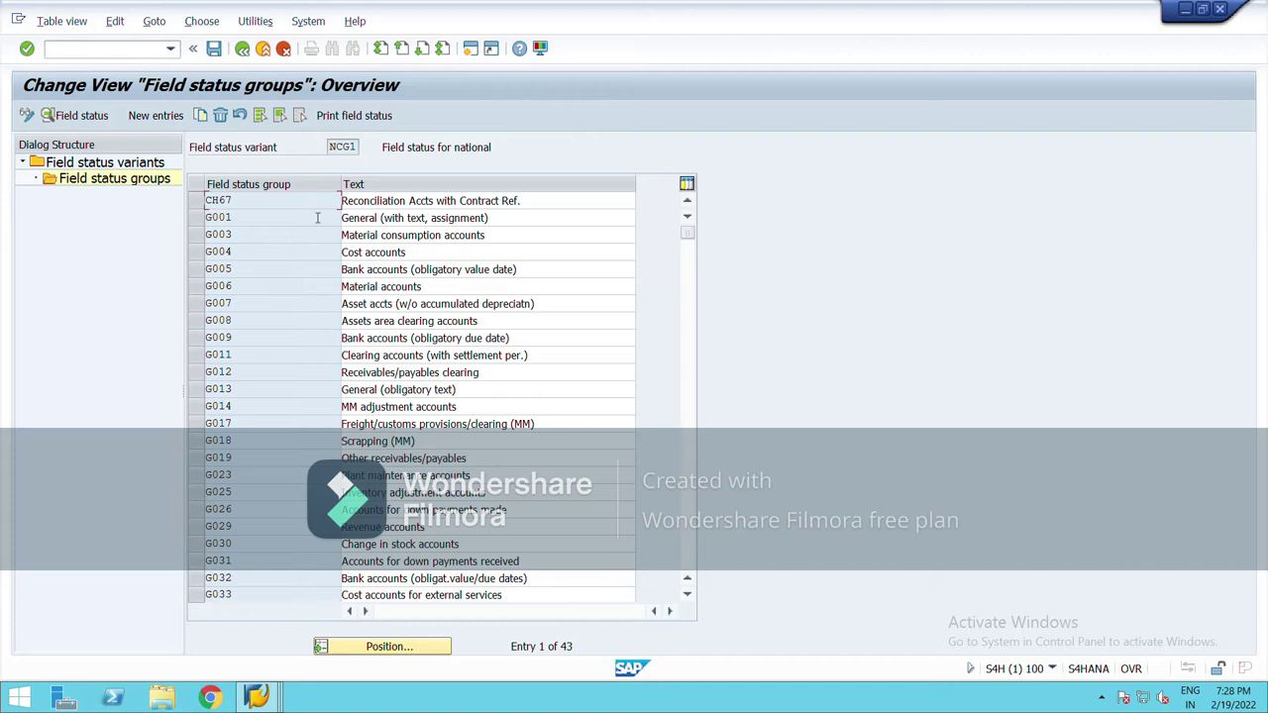
left_click(188, 204)
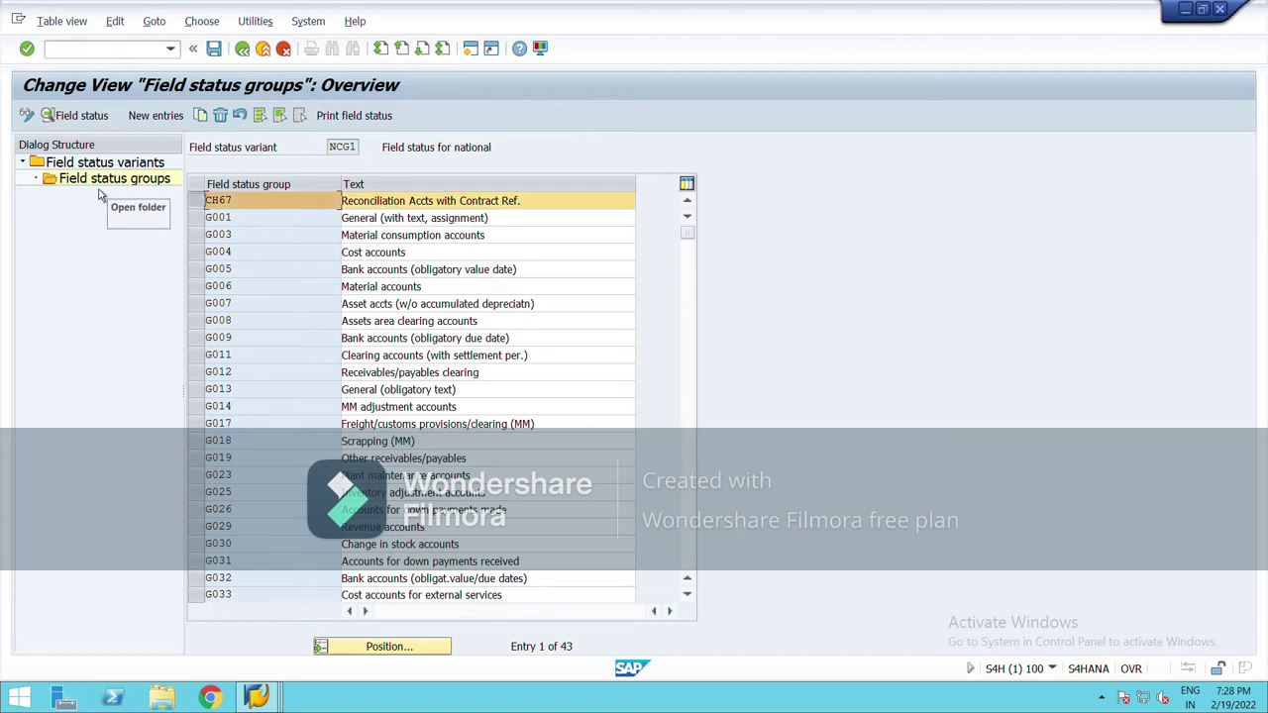
double_click(340, 200)
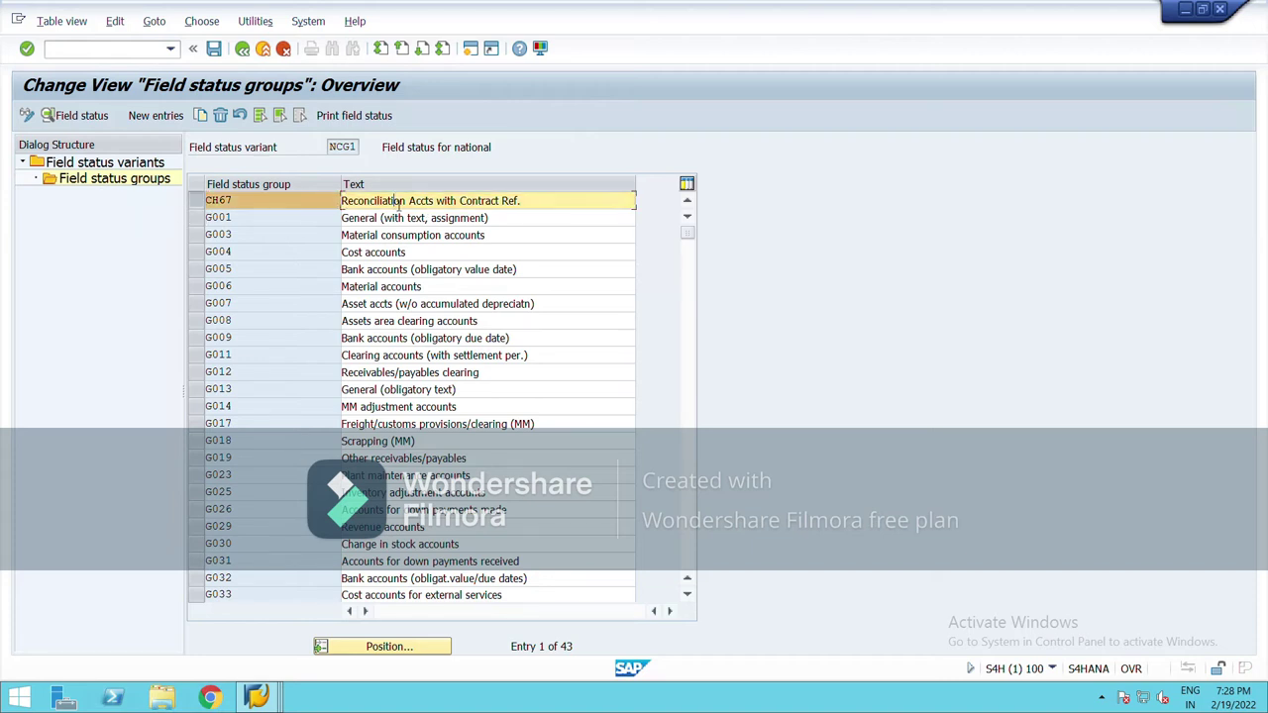
double_click(106, 240)
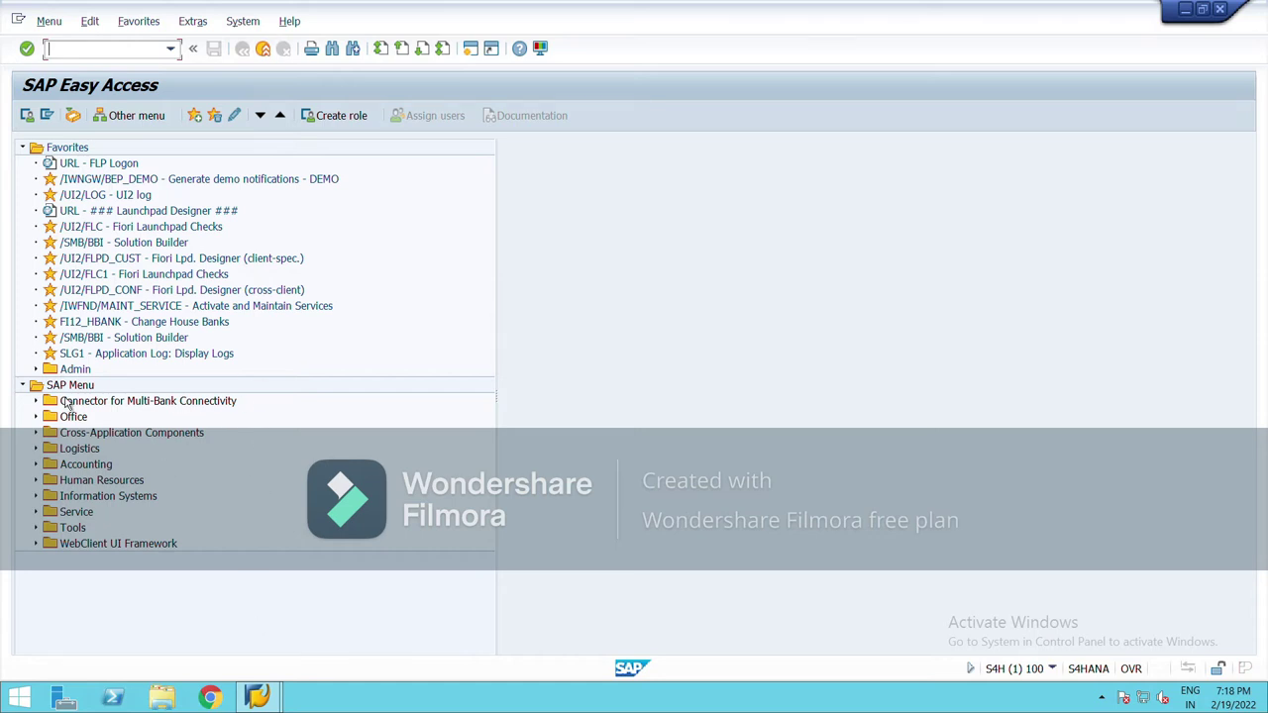
Open FS00 - Centrally from Accounting > Financial Accounting > General Ledger > Master Records > G/L Accounts > Individual Processing.
double_click(51, 465)
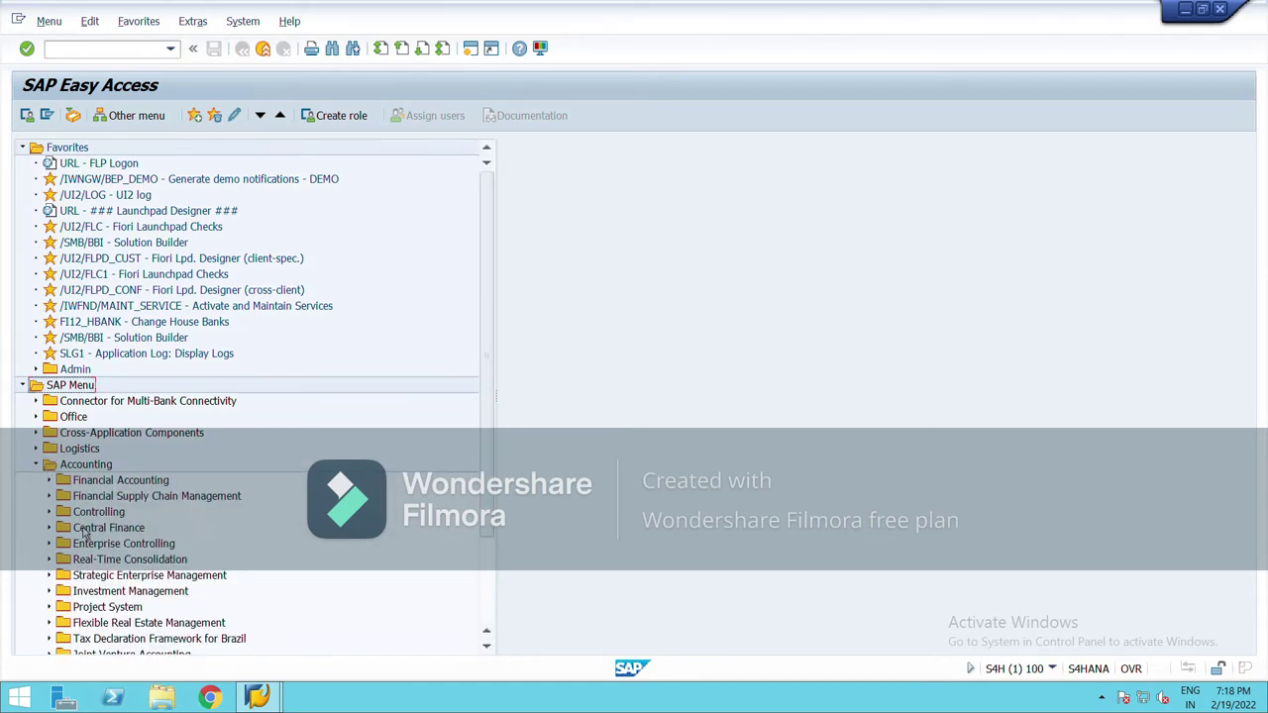
scroll(75, 505, "down", 1)
double_click(62, 449)
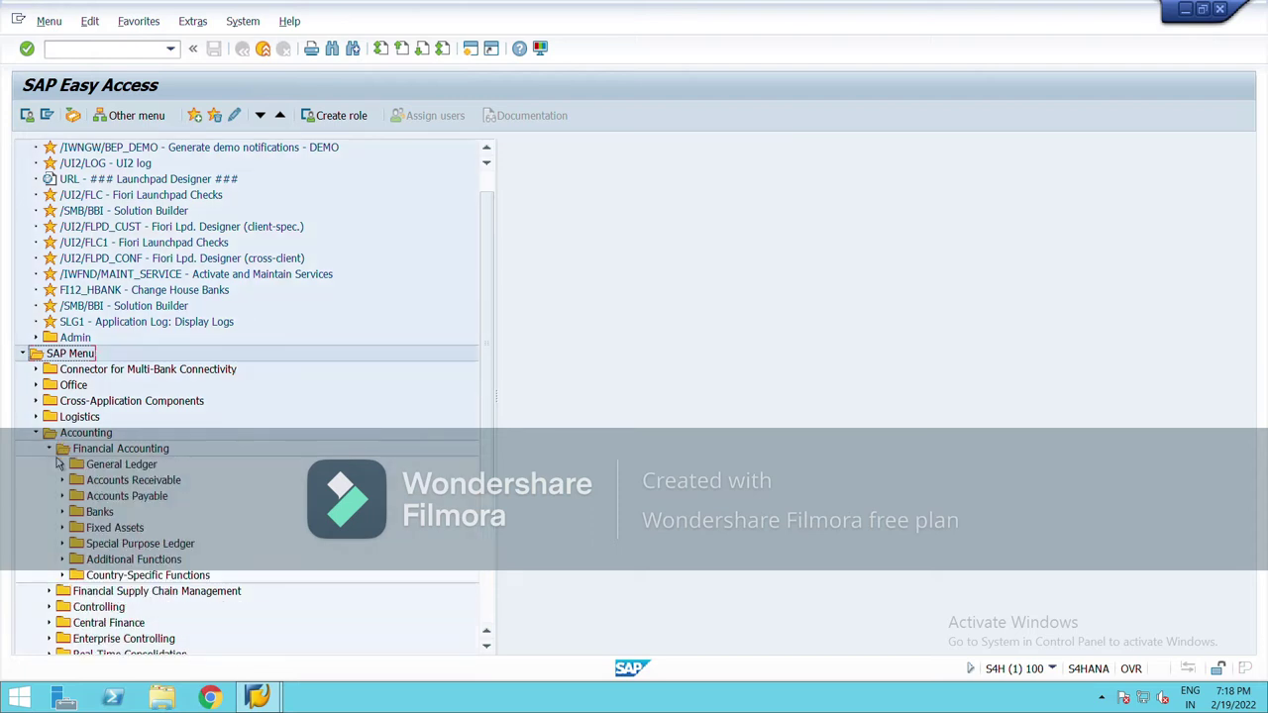
scroll(69, 466, "down", 1)
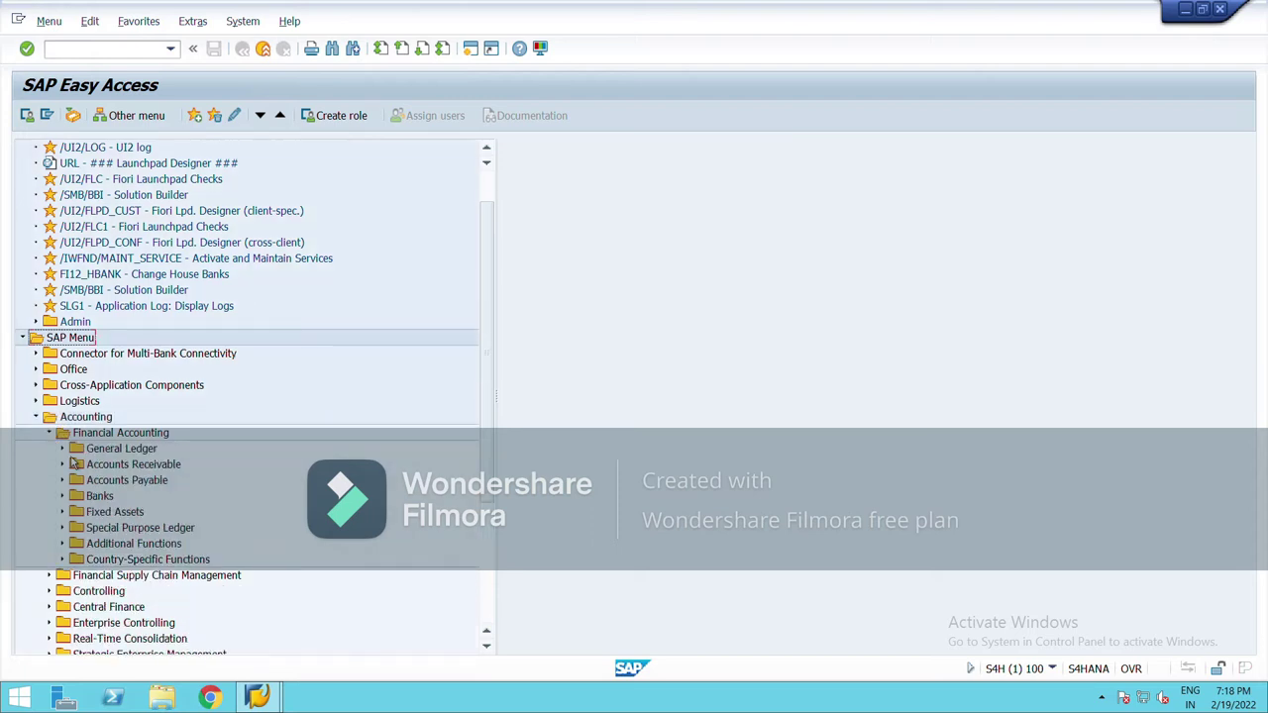
double_click(75, 450)
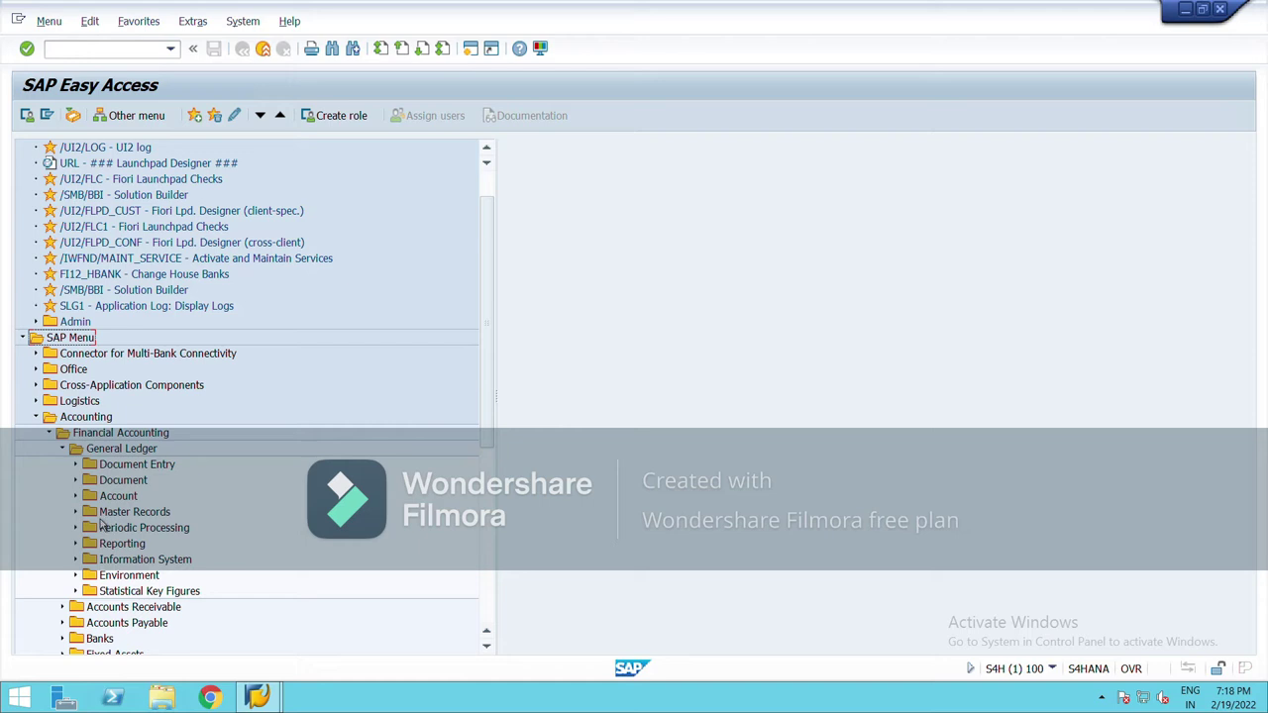
double_click(87, 513)
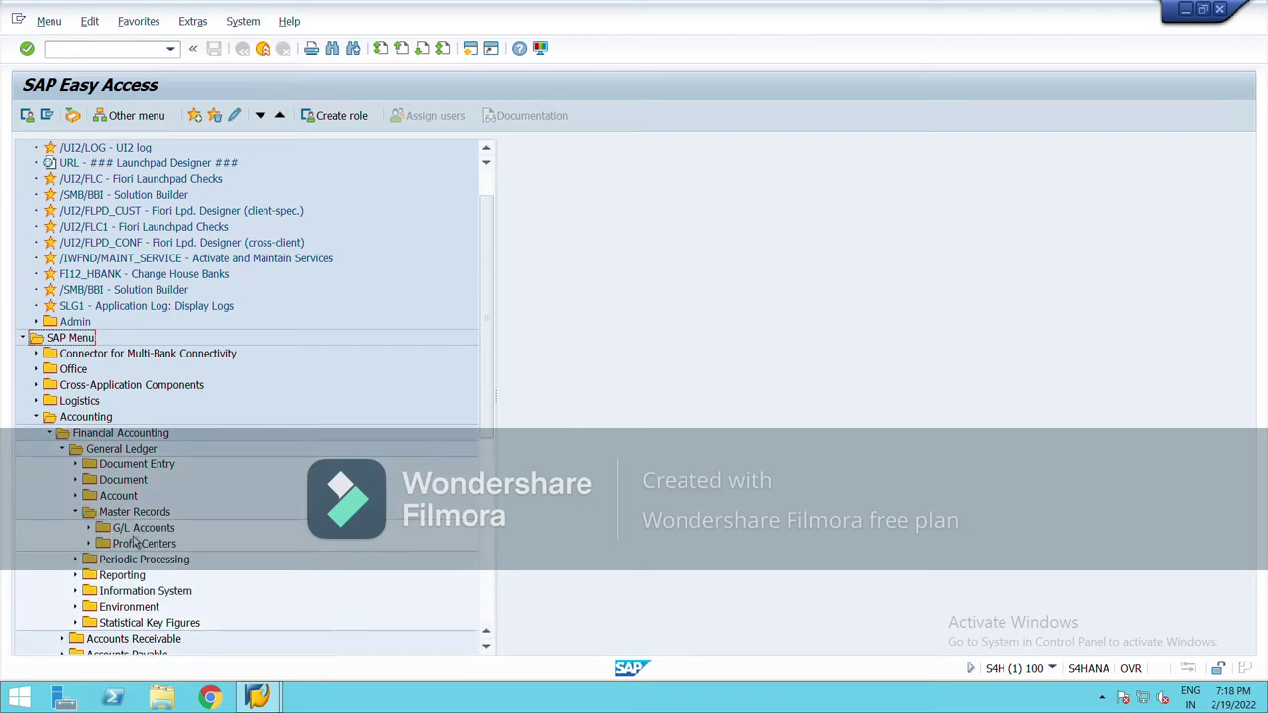
double_click(100, 530)
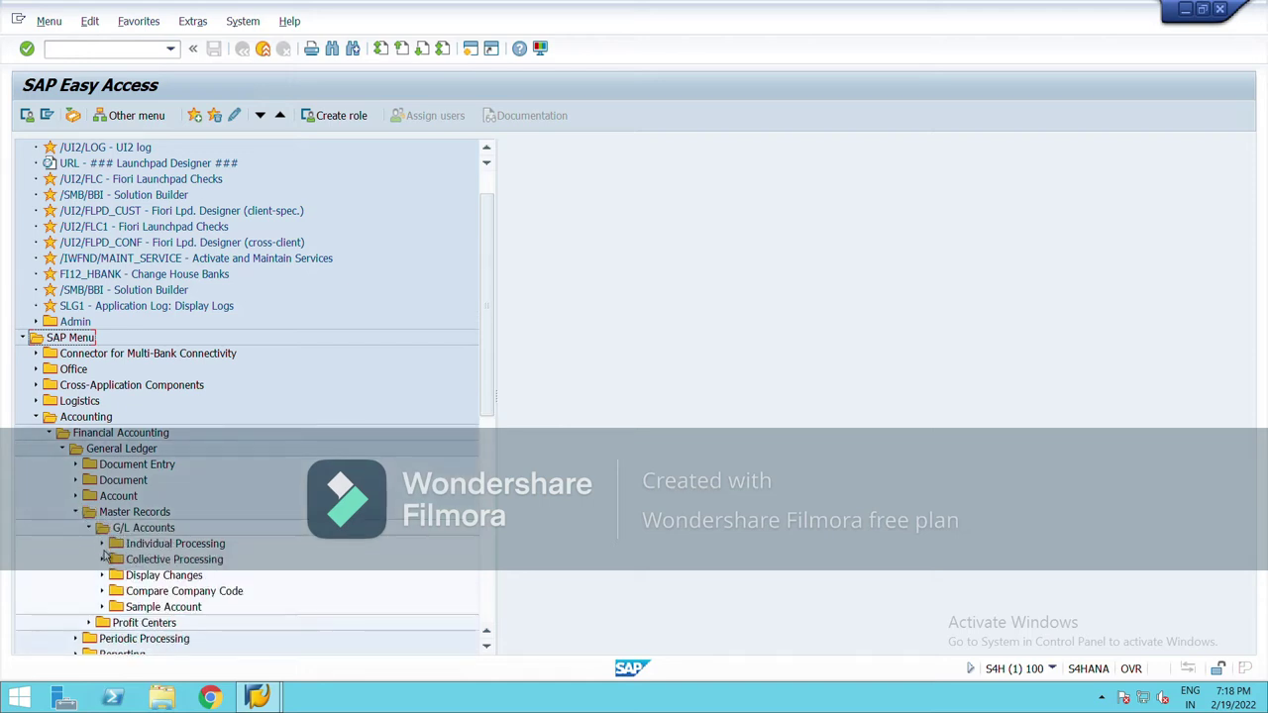
double_click(112, 548)
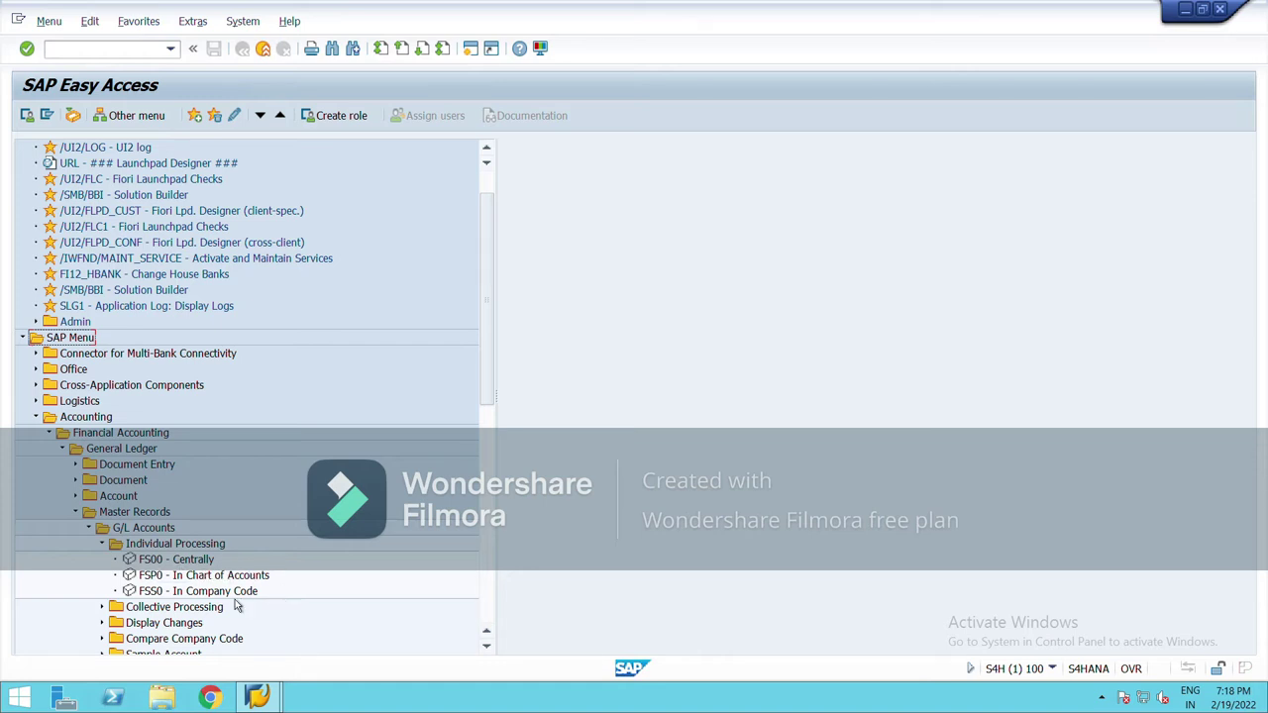
double_click(152, 565)
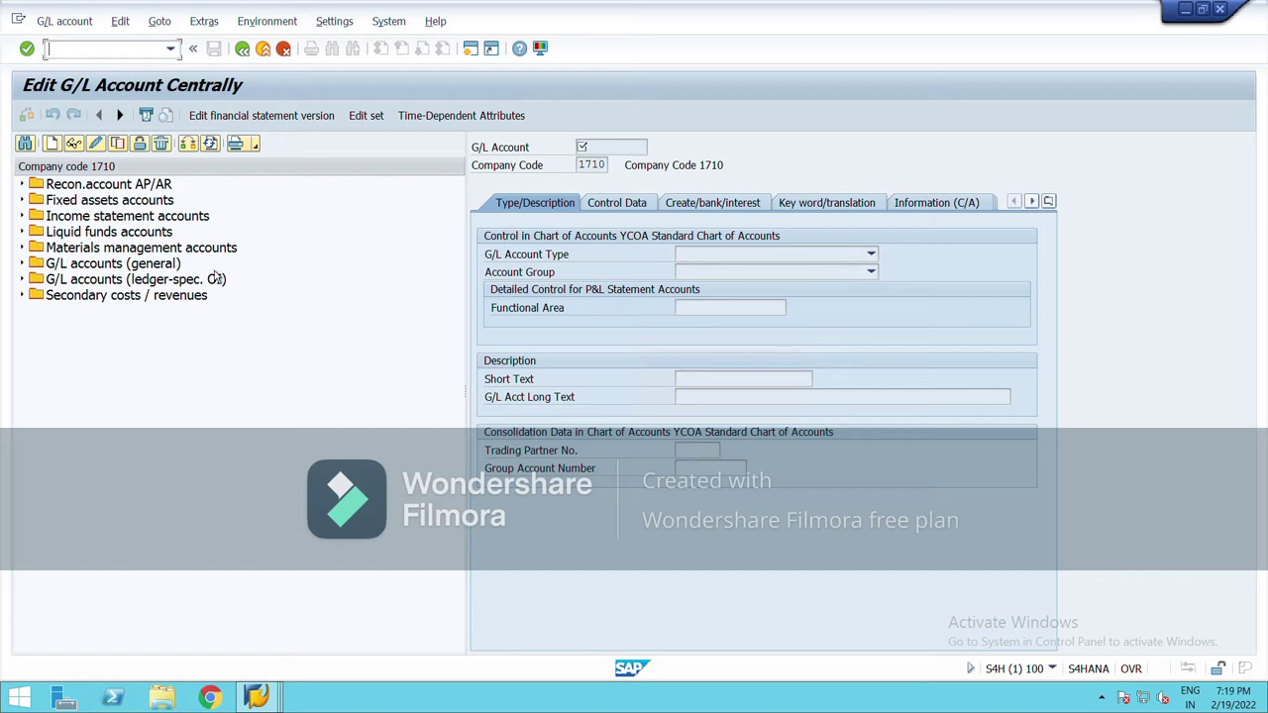
right_click(59, 158)
left_click(84, 230)
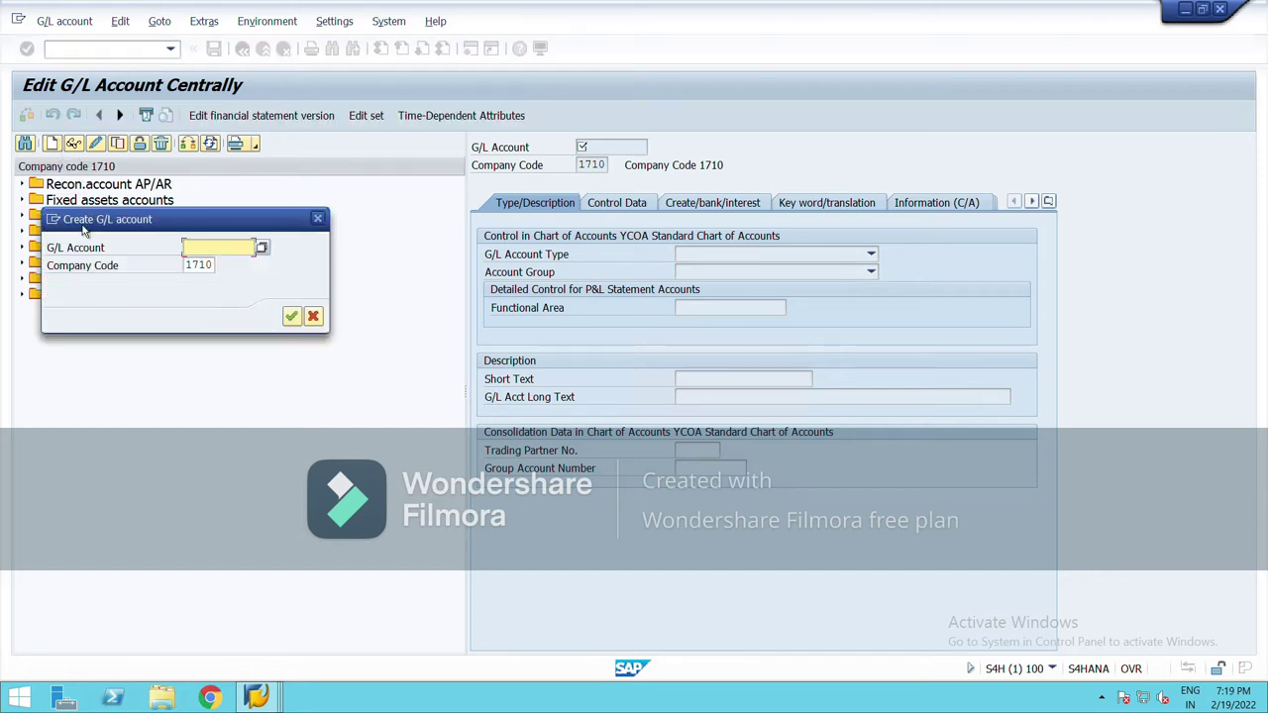
left_click(313, 316)
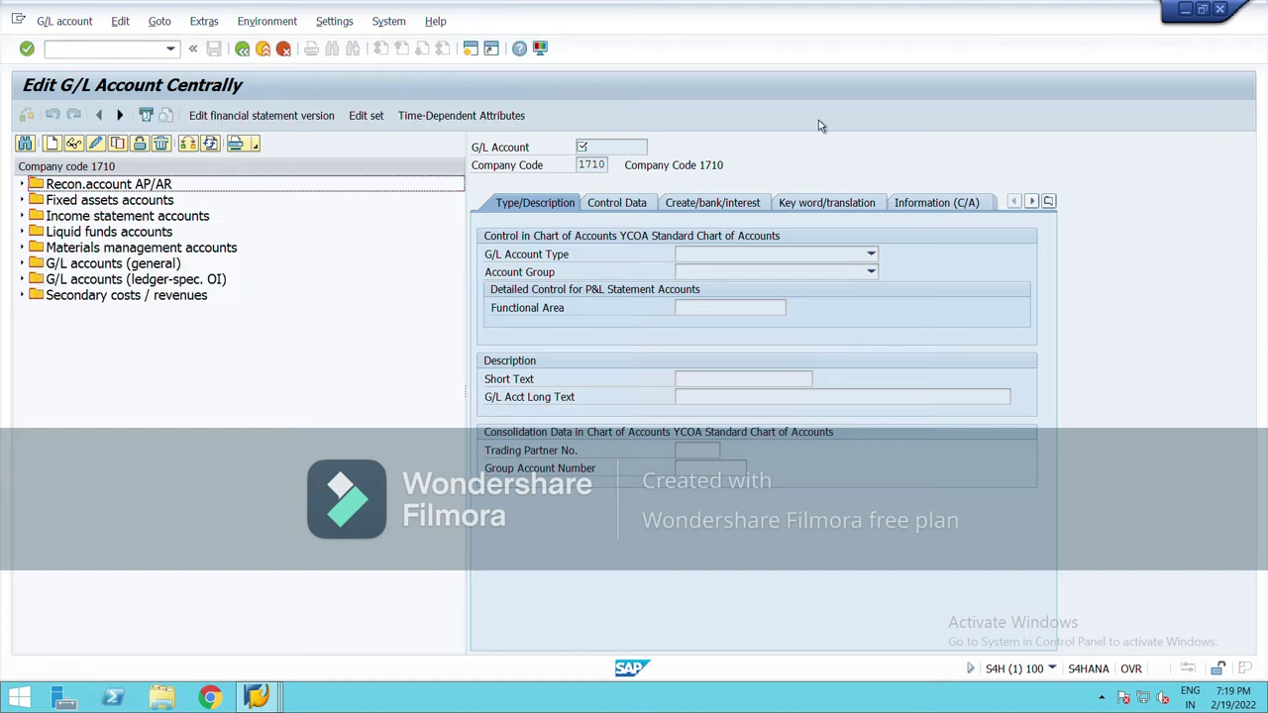
Set the hierarchy display to "Do not display navigation tree" and restart FS00 to apply it.
left_click(355, 26)
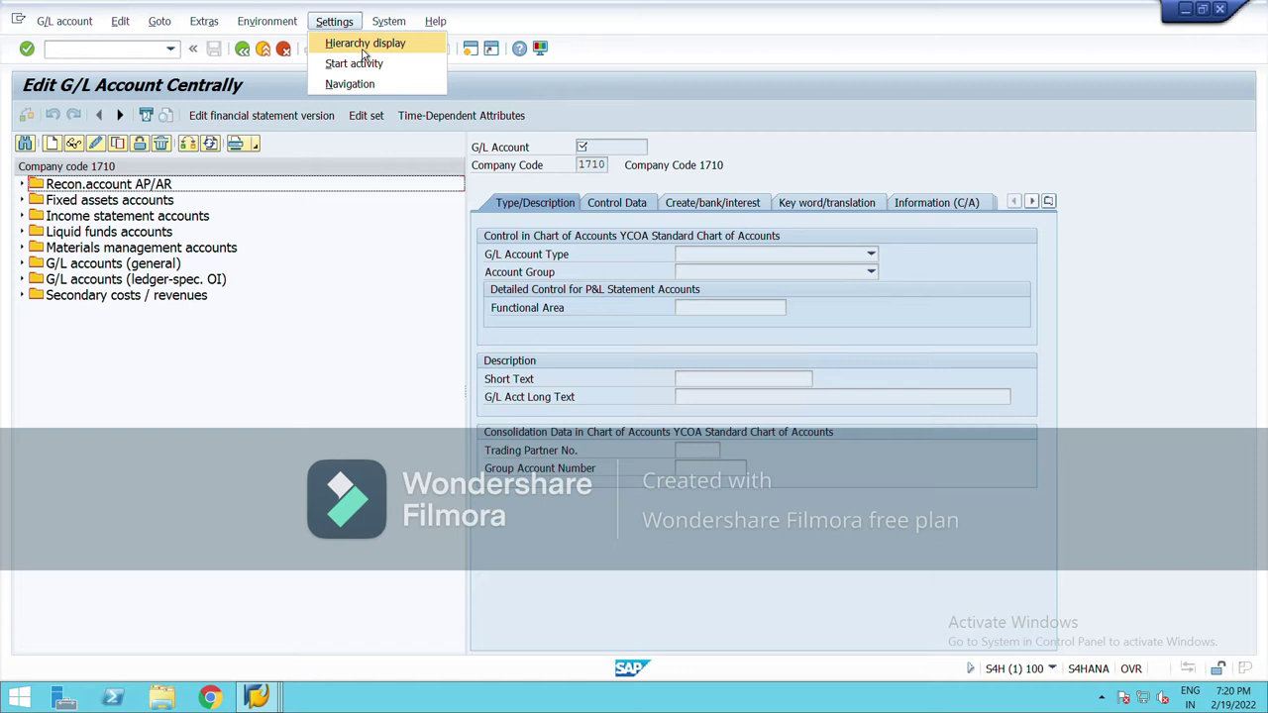
left_click(363, 43)
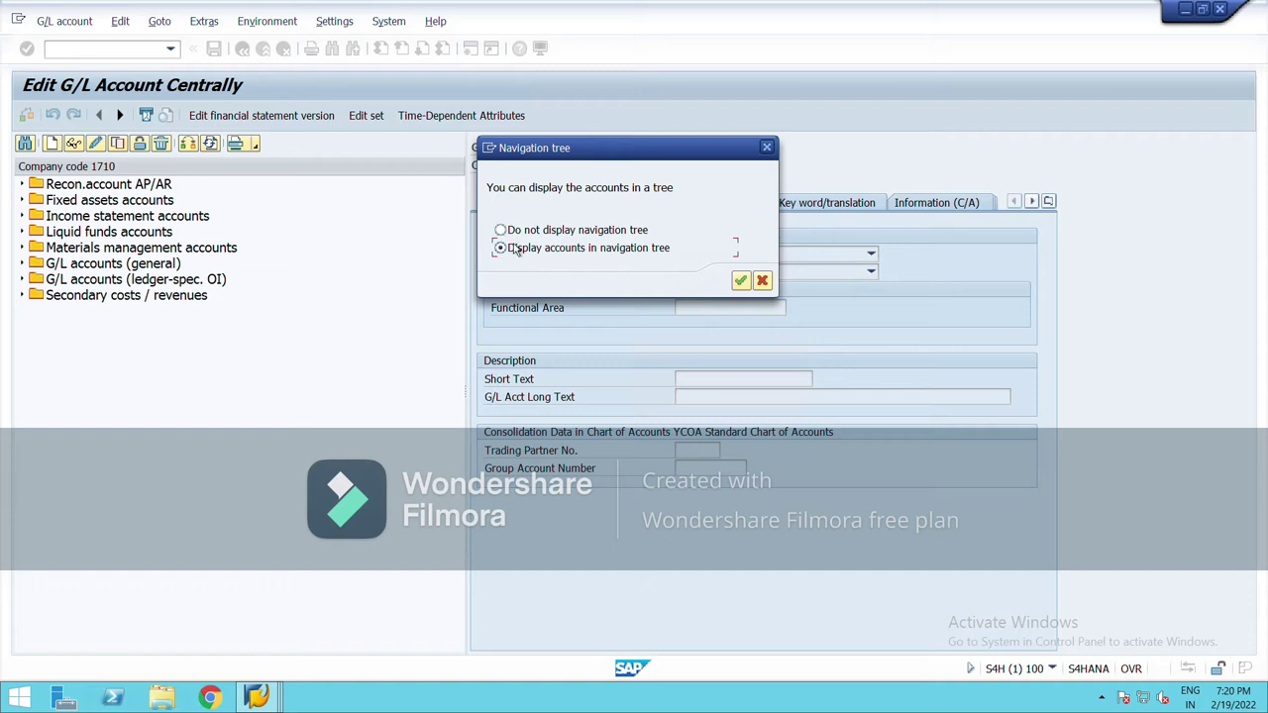
left_click(501, 229)
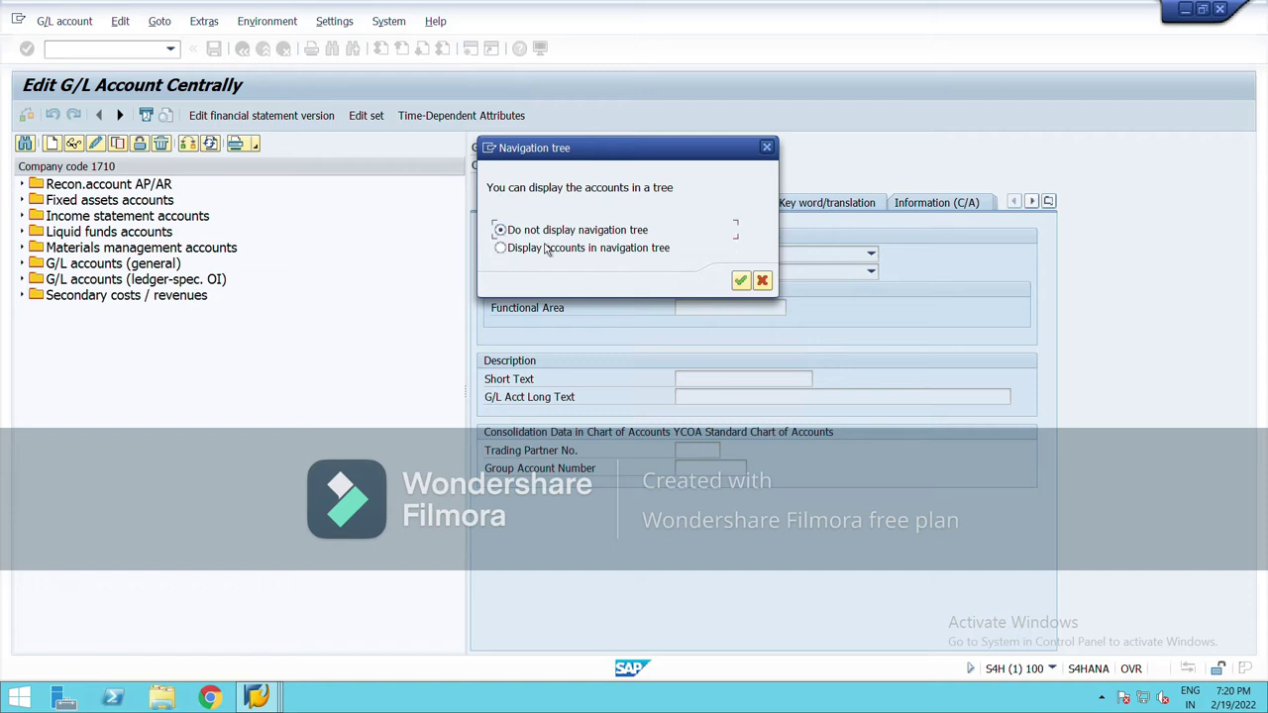
left_click(742, 283)
left_click(462, 498)
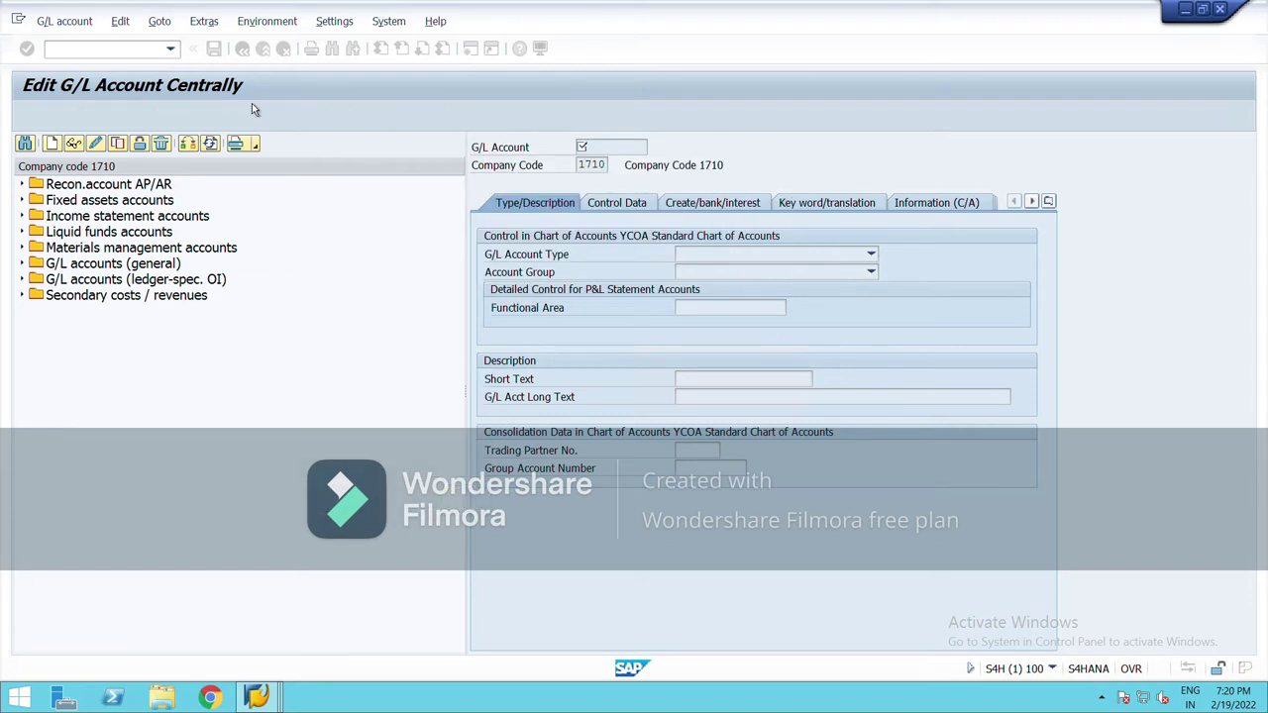
left_click(247, 55)
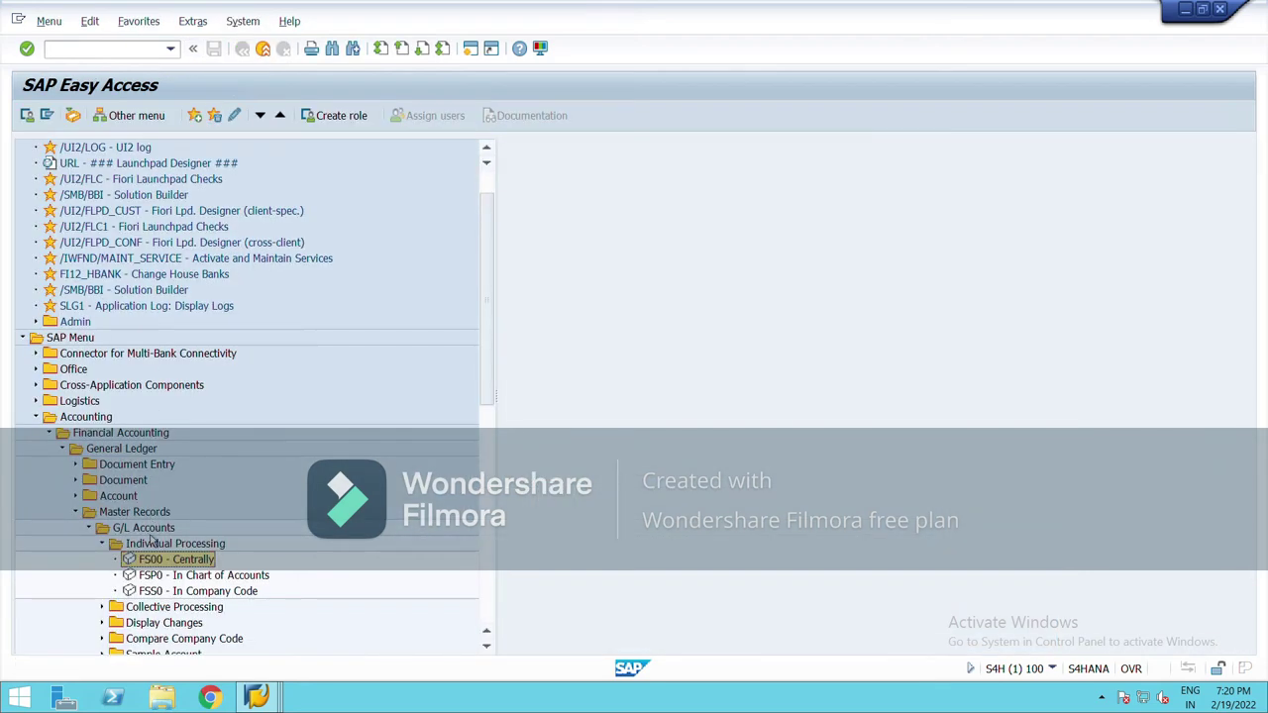
double_click(157, 564)
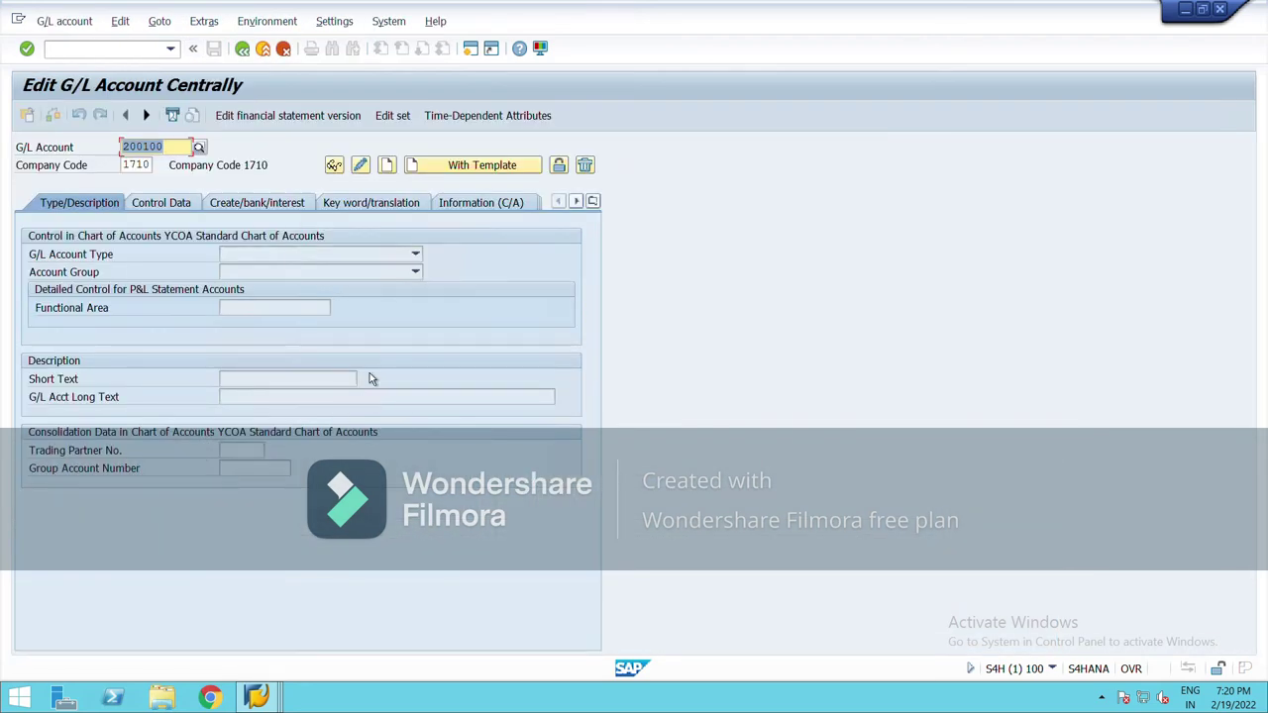
Set the hierarchy display to "Display accounts in navigation tree" and restart FS00 to apply it.
left_click(334, 21)
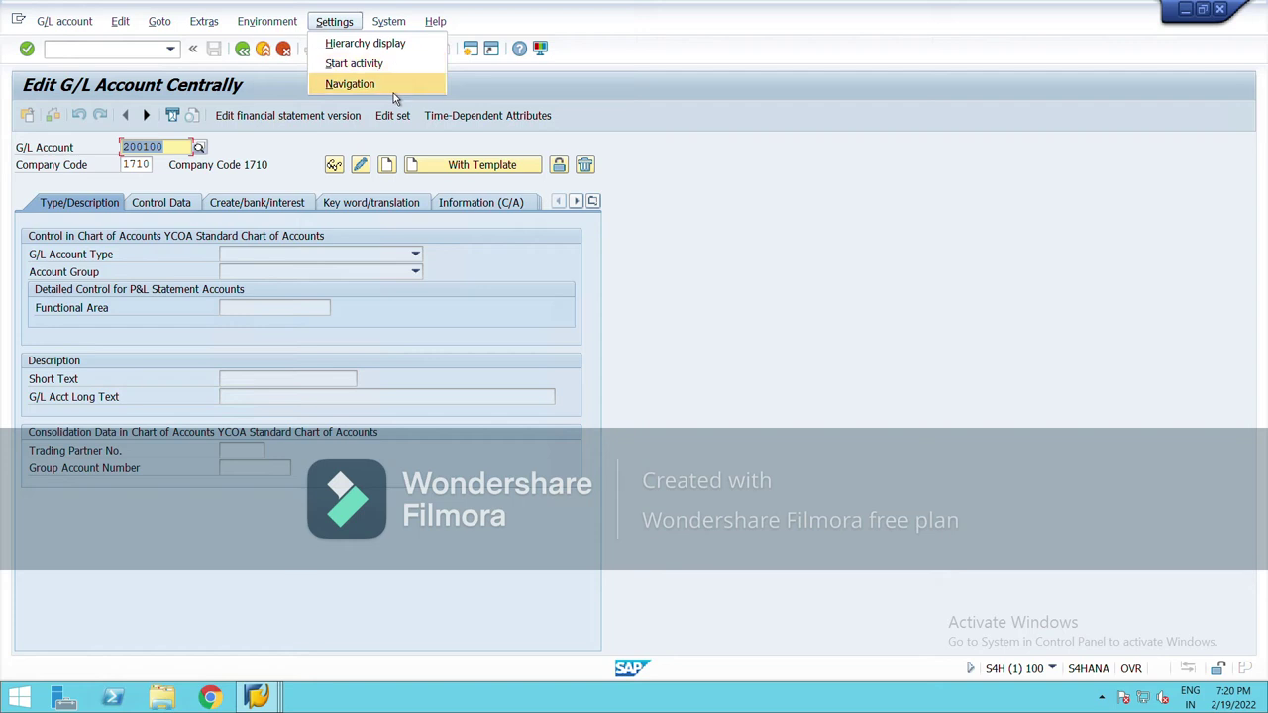
left_click(365, 43)
left_click(561, 257)
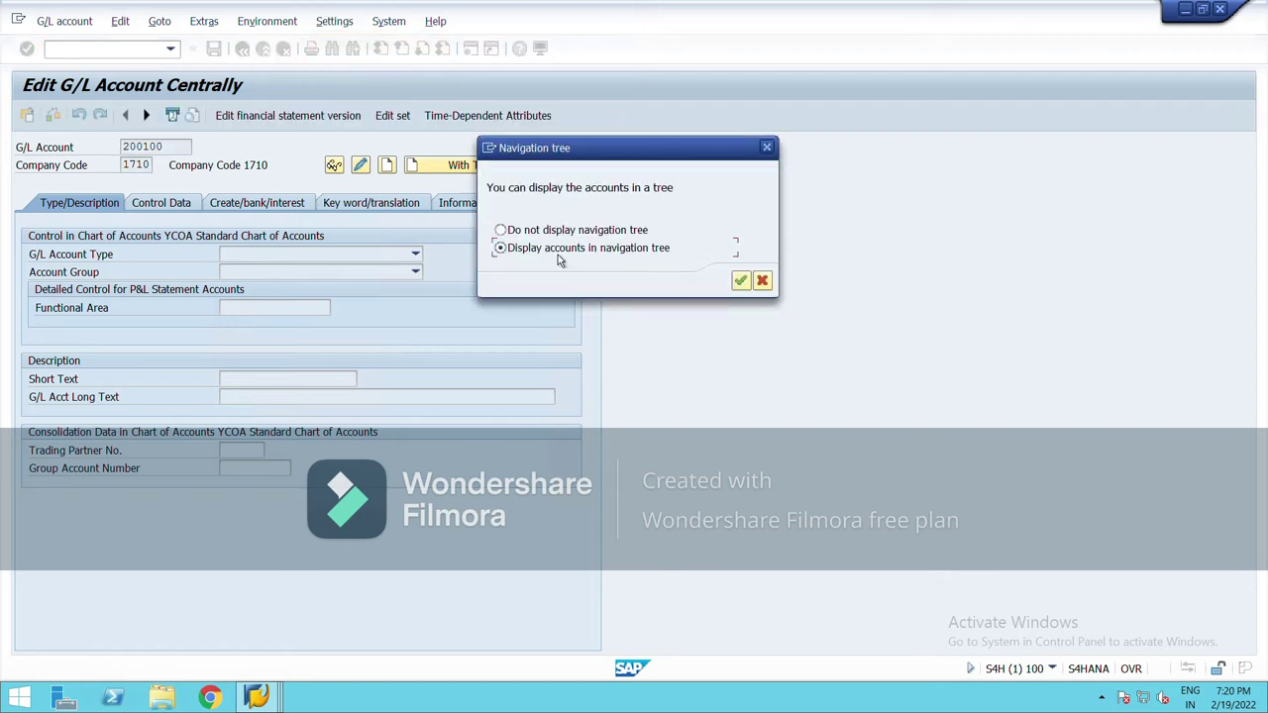
left_click(740, 280)
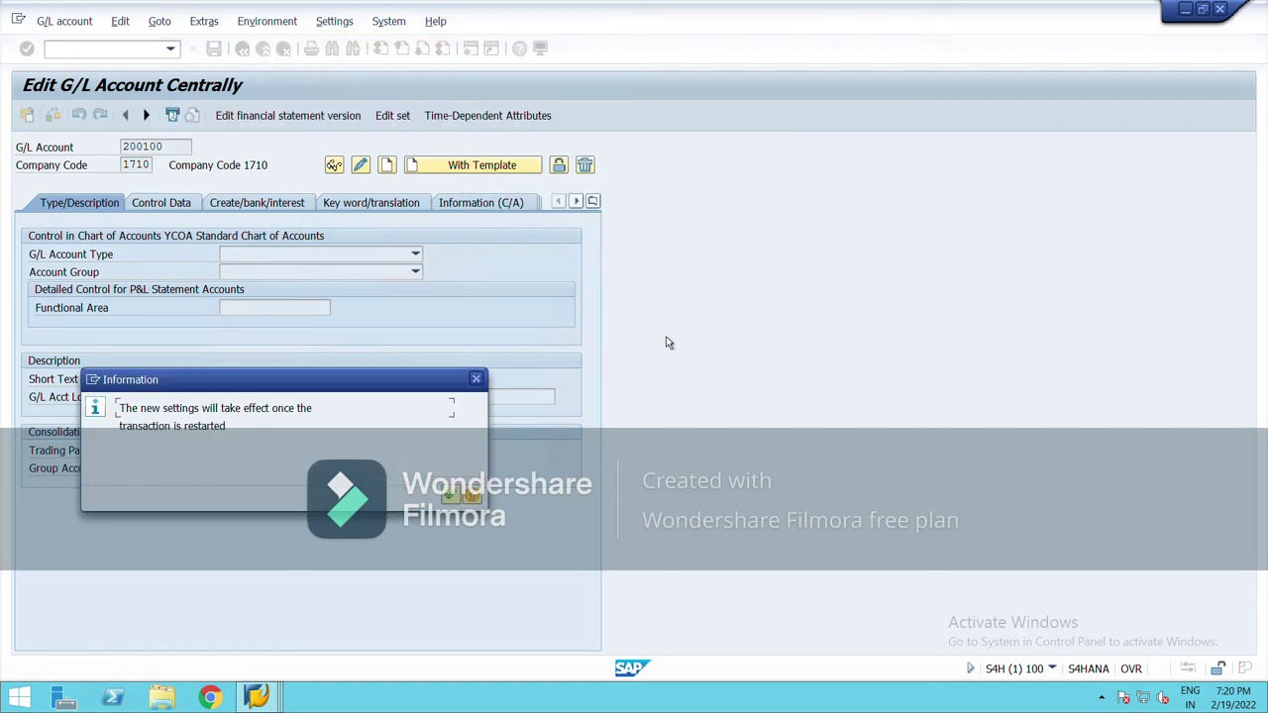
left_click(451, 496)
left_click(242, 49)
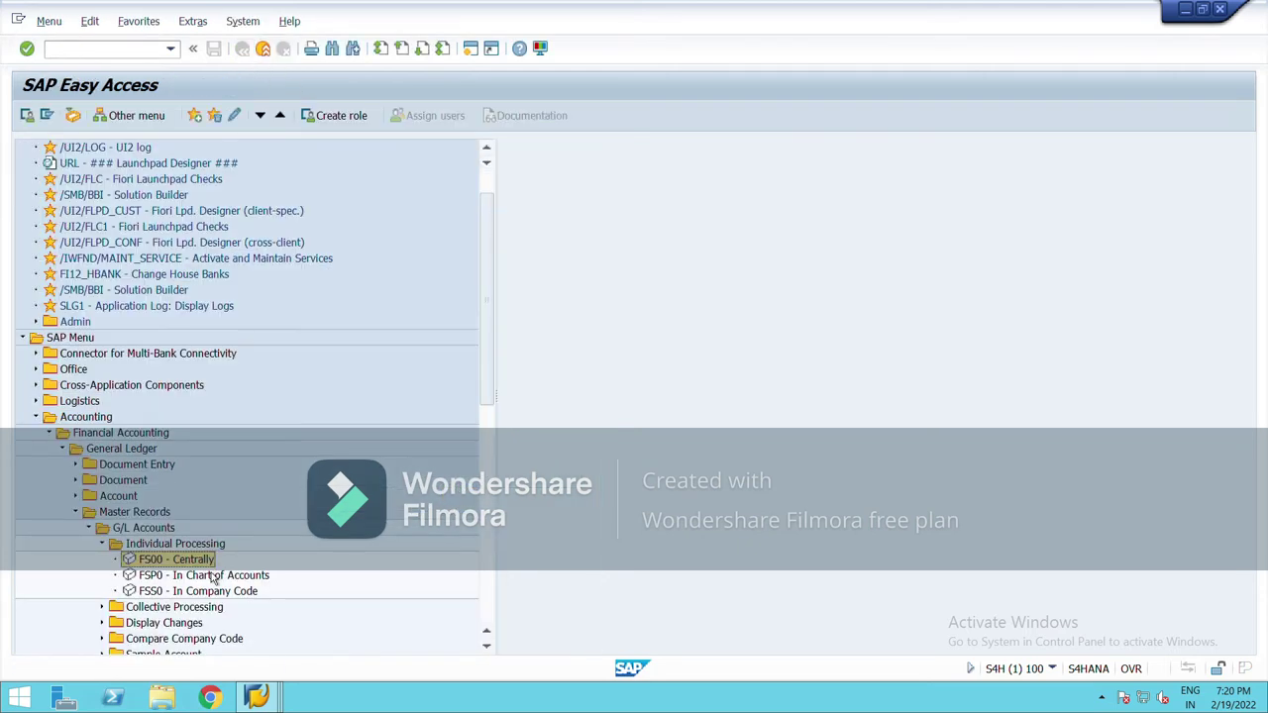
double_click(210, 563)
Start creating a new G/L account with account number 100001 and company code ncg.
left_click(53, 144)
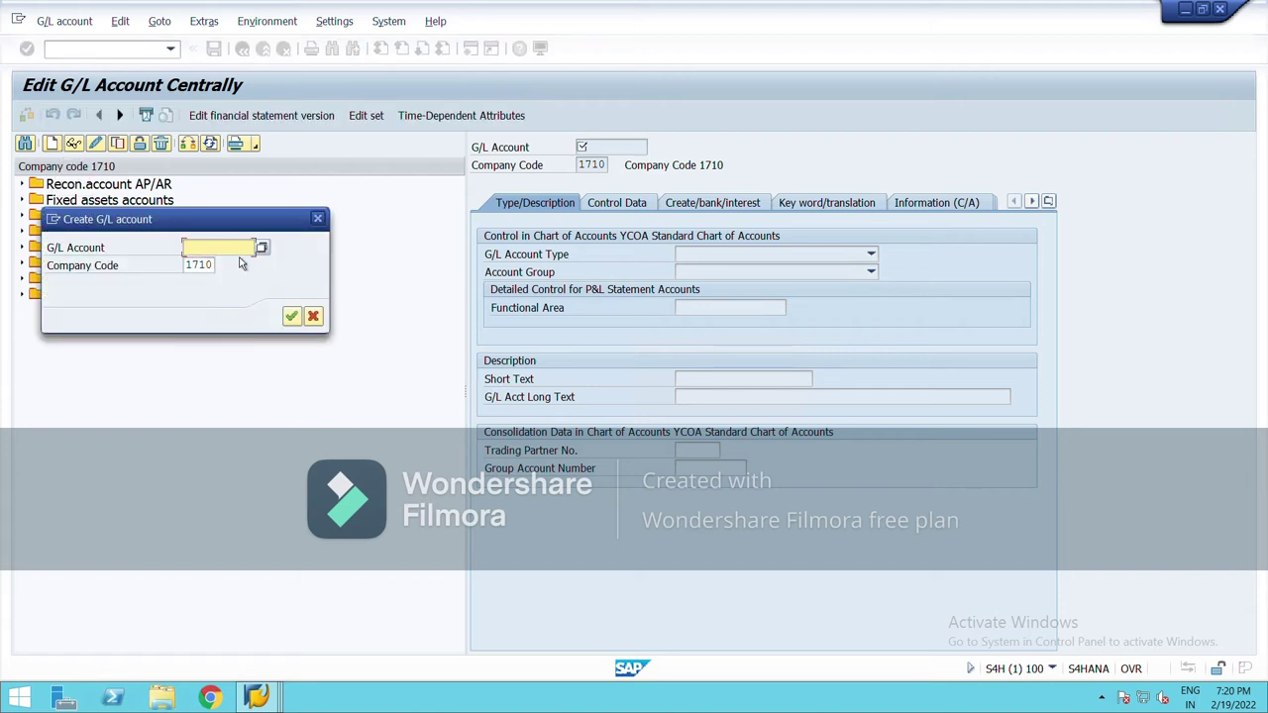
left_click(216, 265)
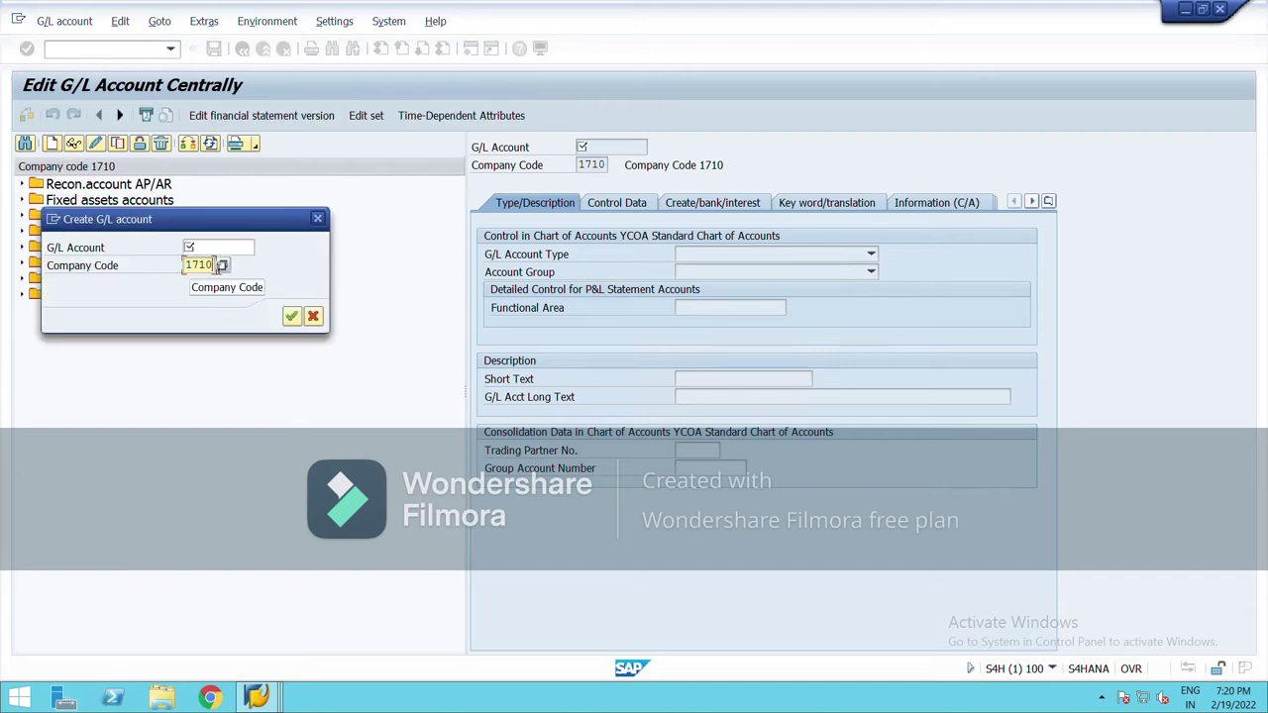
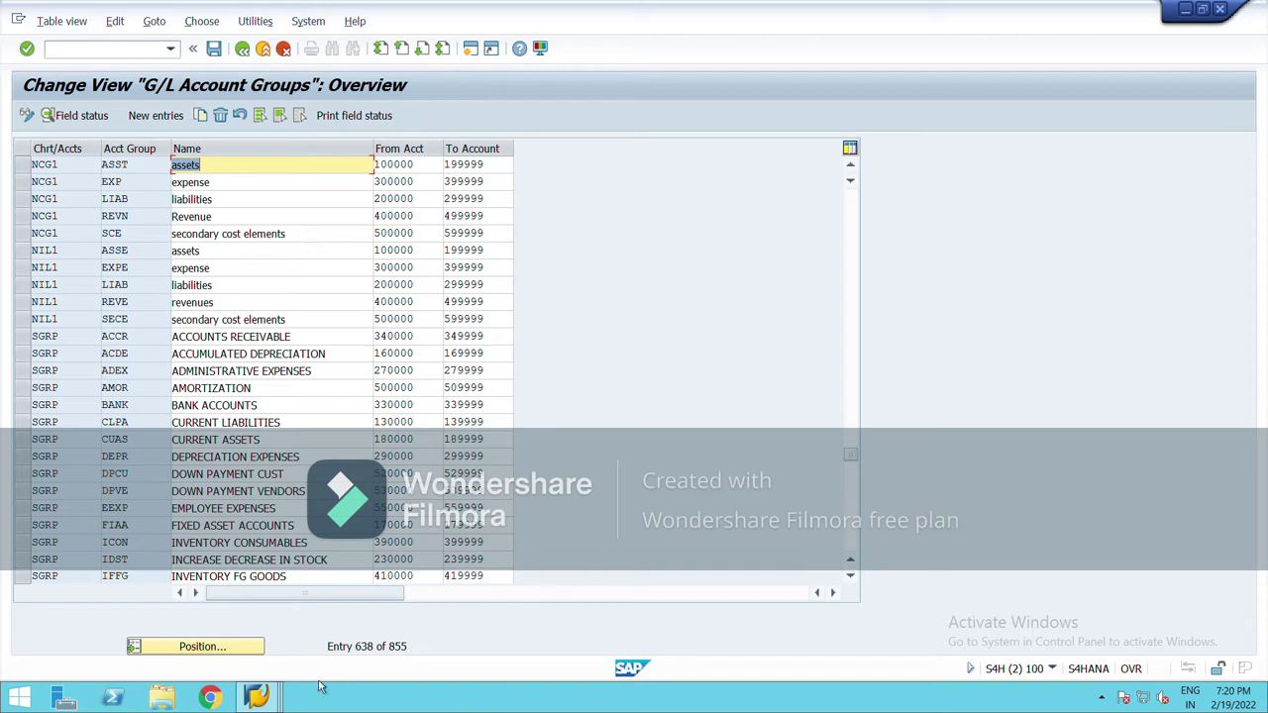
left_click(278, 700)
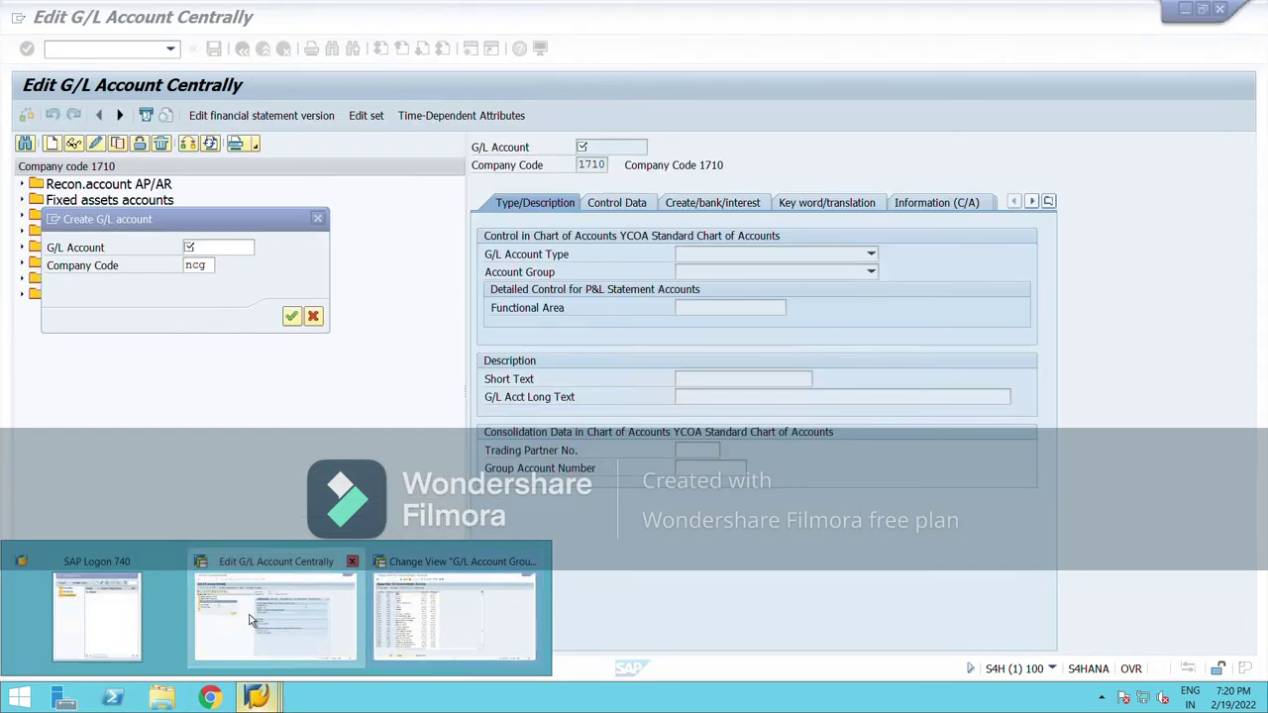
left_click(255, 625)
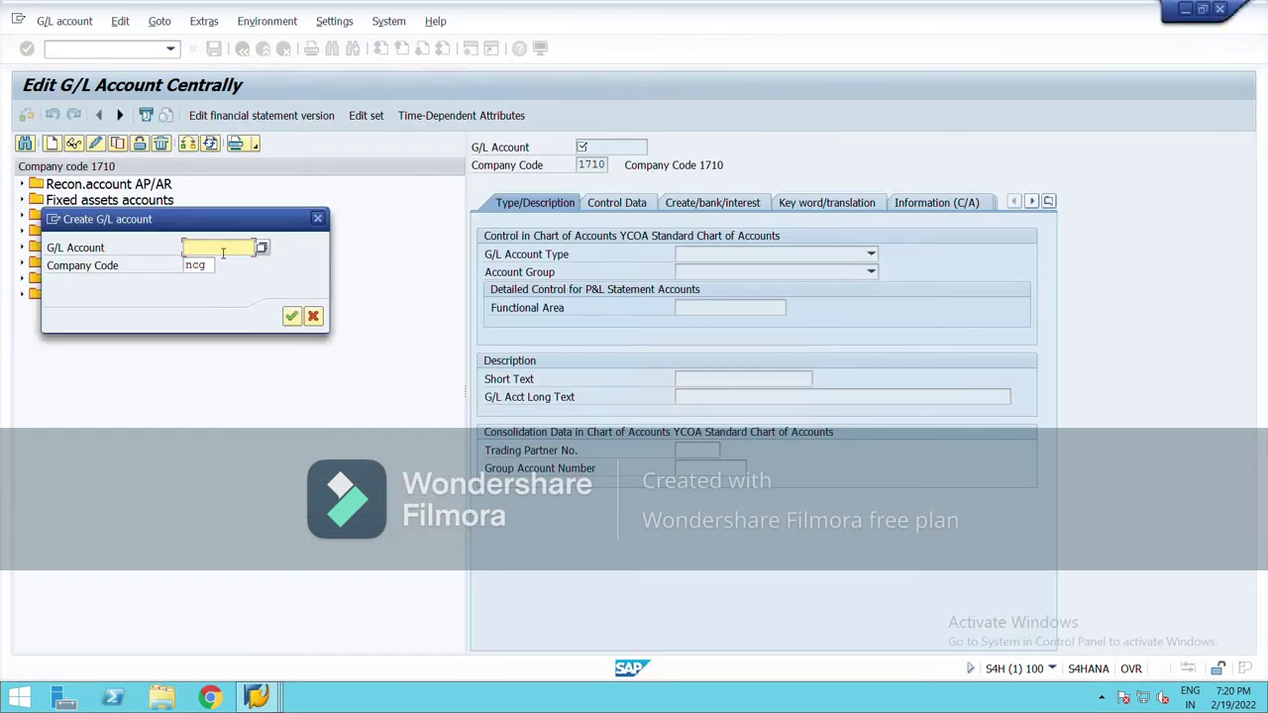
type("cas")
key("BackSpace")
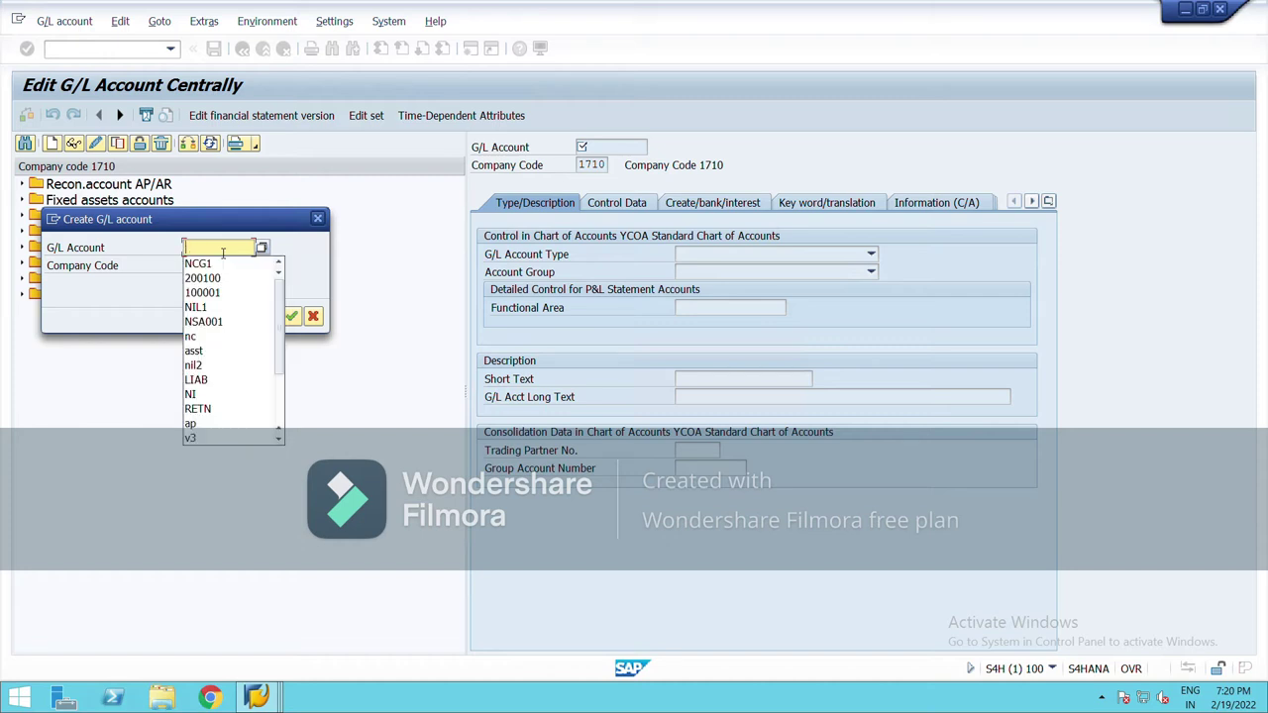
type("1")
key("Down")
key("Return")
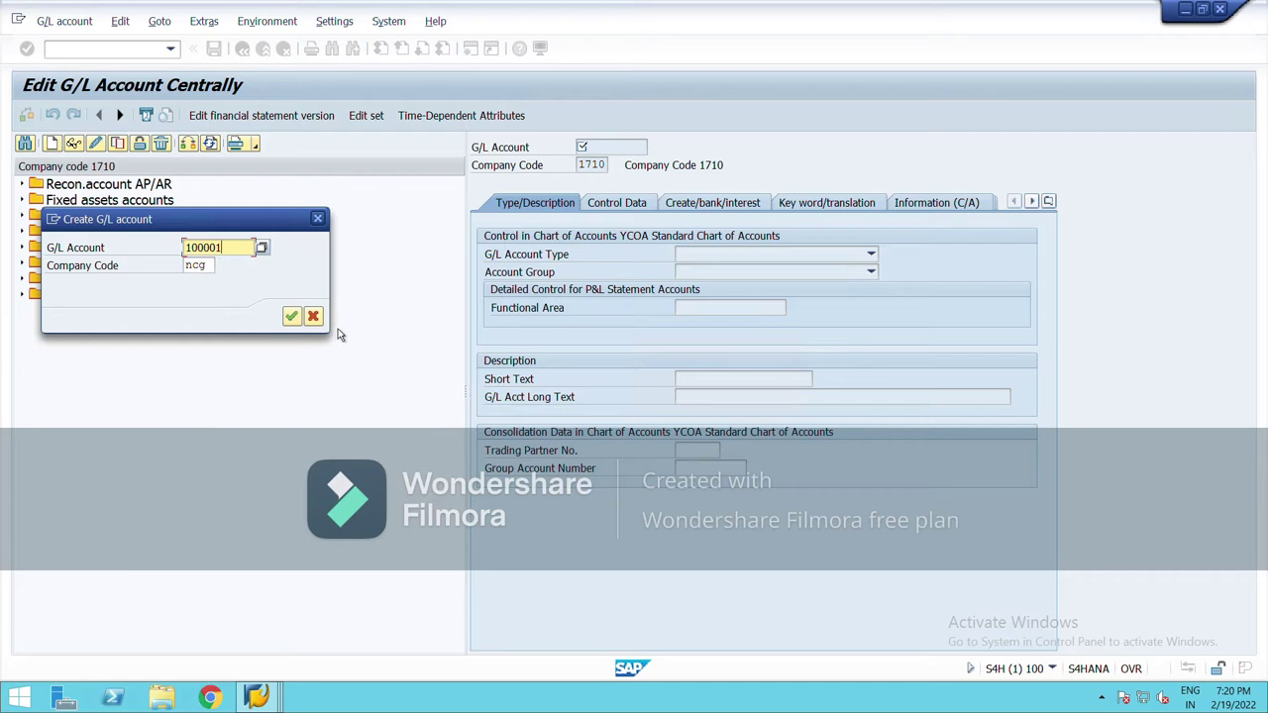
Check the account number ranges of the NCG1 account groups in the G/L Account Groups session and return to the account creation.
left_click(257, 698)
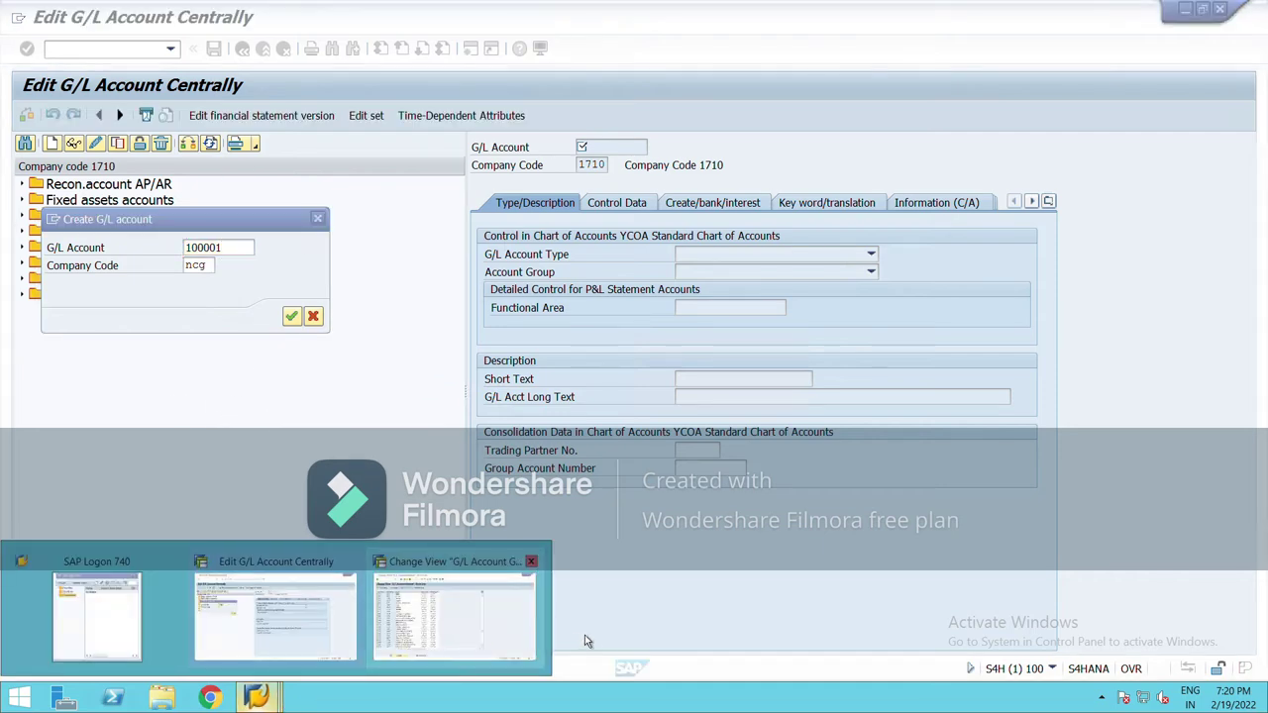
left_click(457, 626)
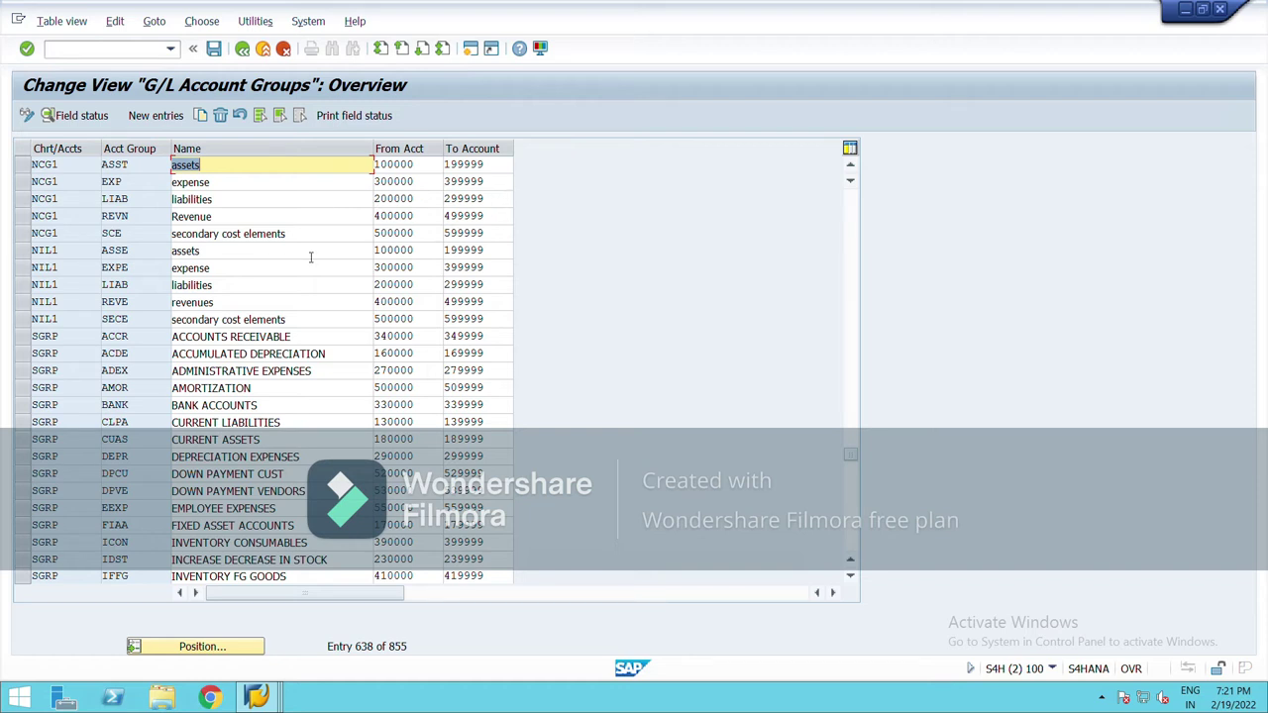
mouse_move(257, 700)
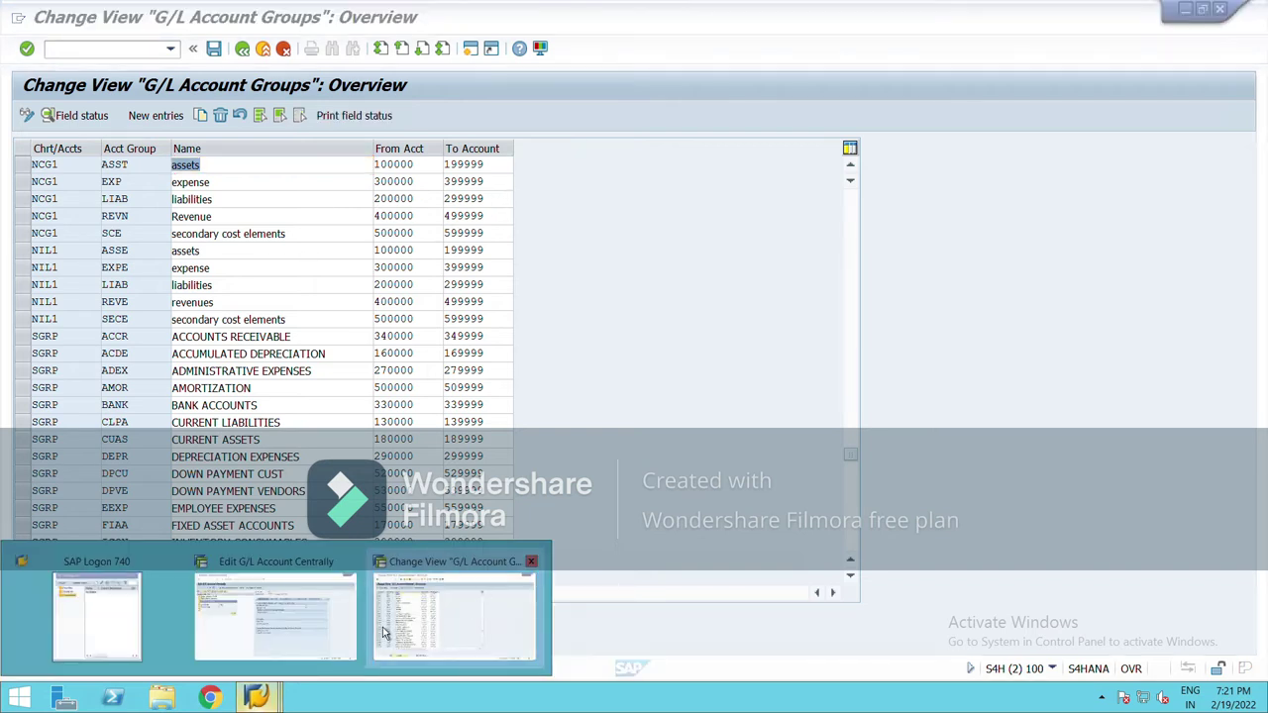
left_click(253, 634)
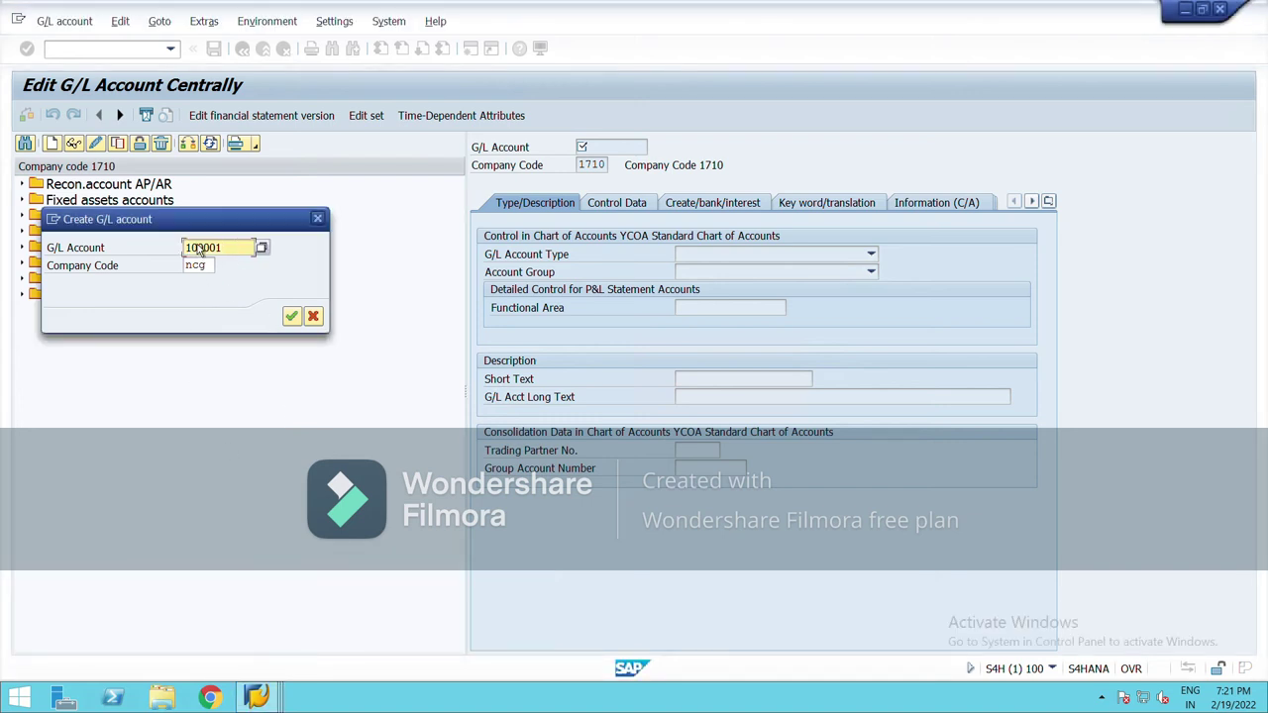
Correct the new account's company code to NCG1 and confirm the account creation.
left_click(297, 323)
left_click(447, 390)
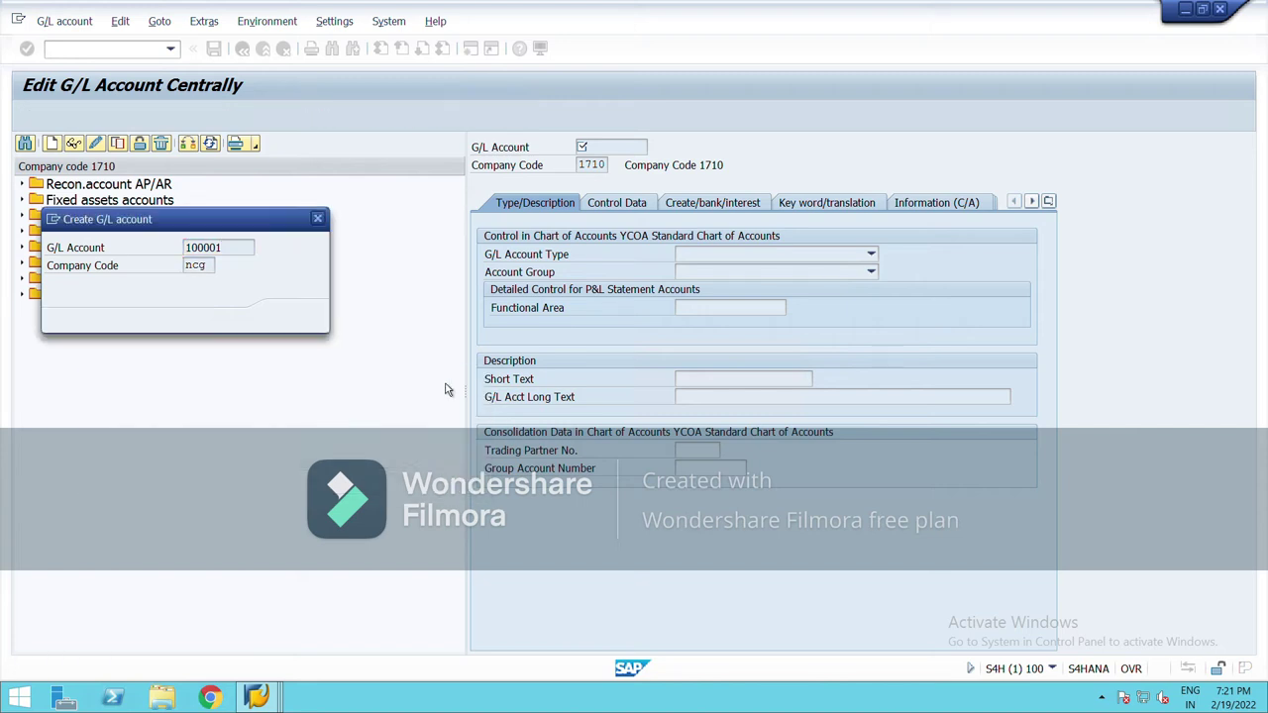
left_click(211, 267)
type("1")
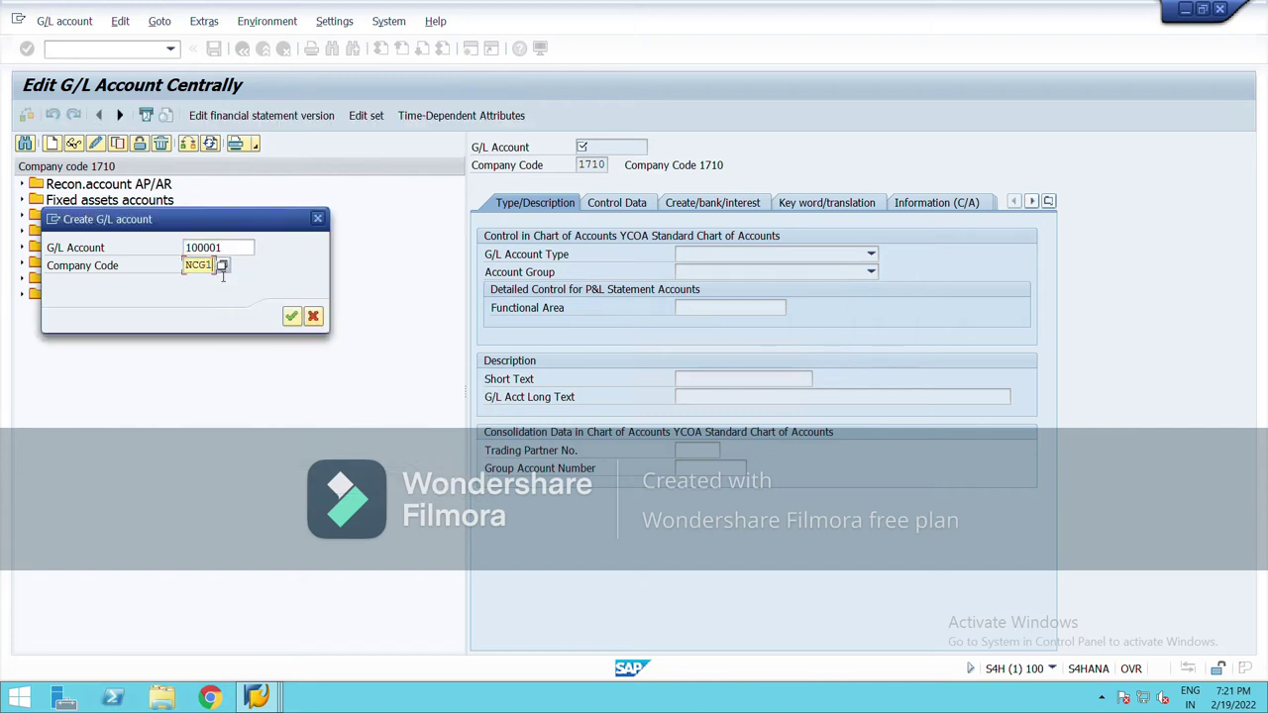
left_click(292, 316)
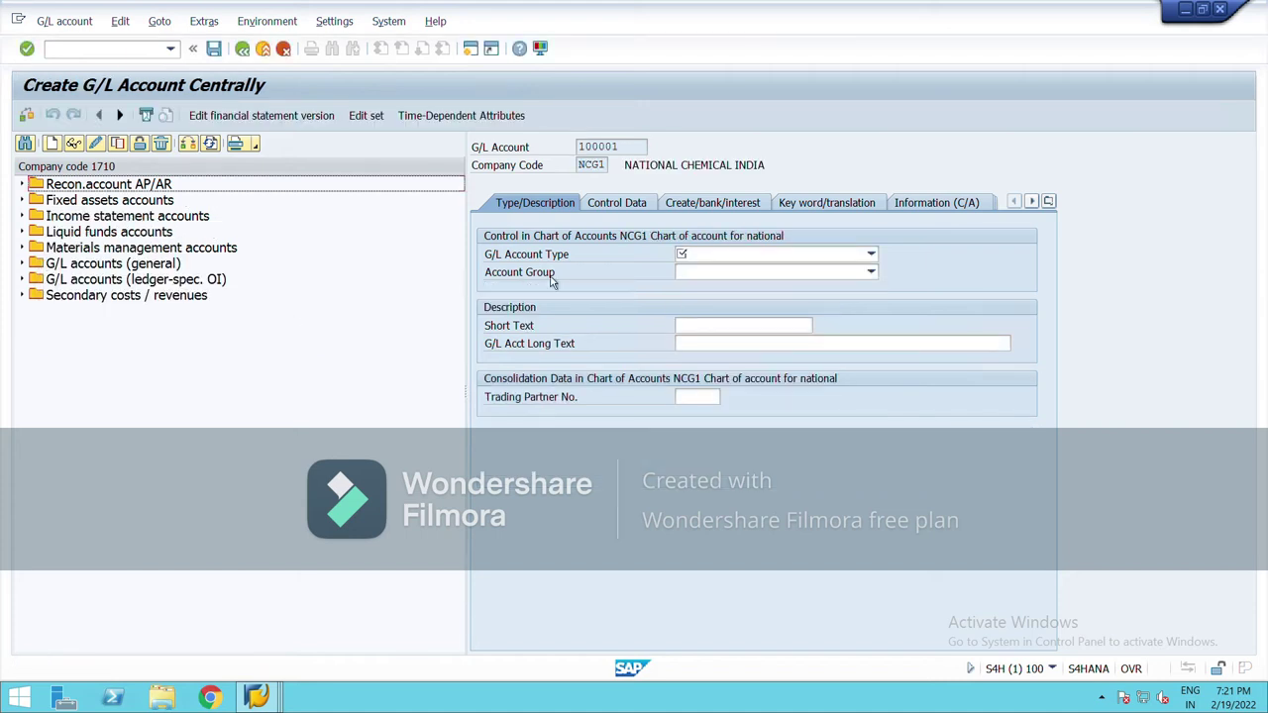
Set the G/L account type to Balance Sheet Account and the account group to assets.
left_click(779, 257)
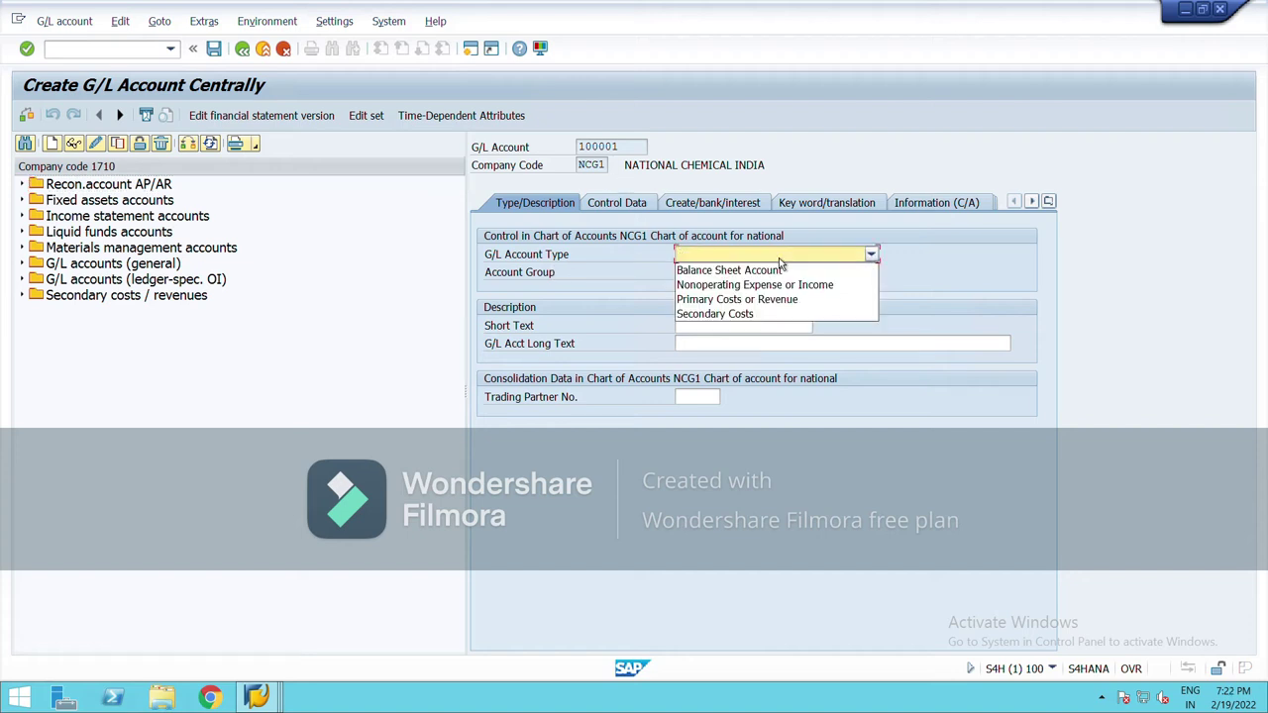
left_click(720, 276)
left_click(694, 273)
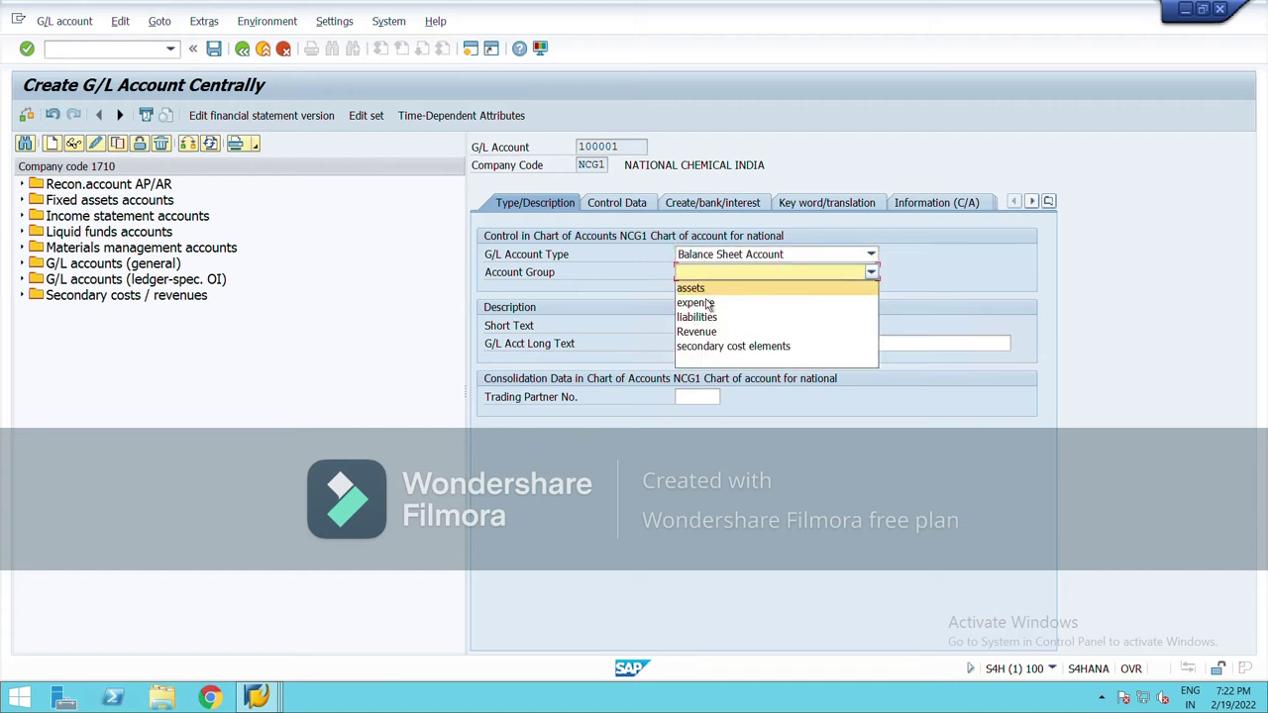
left_click(705, 291)
Enter "cash account" as the G/L account's short text.
left_click(696, 328)
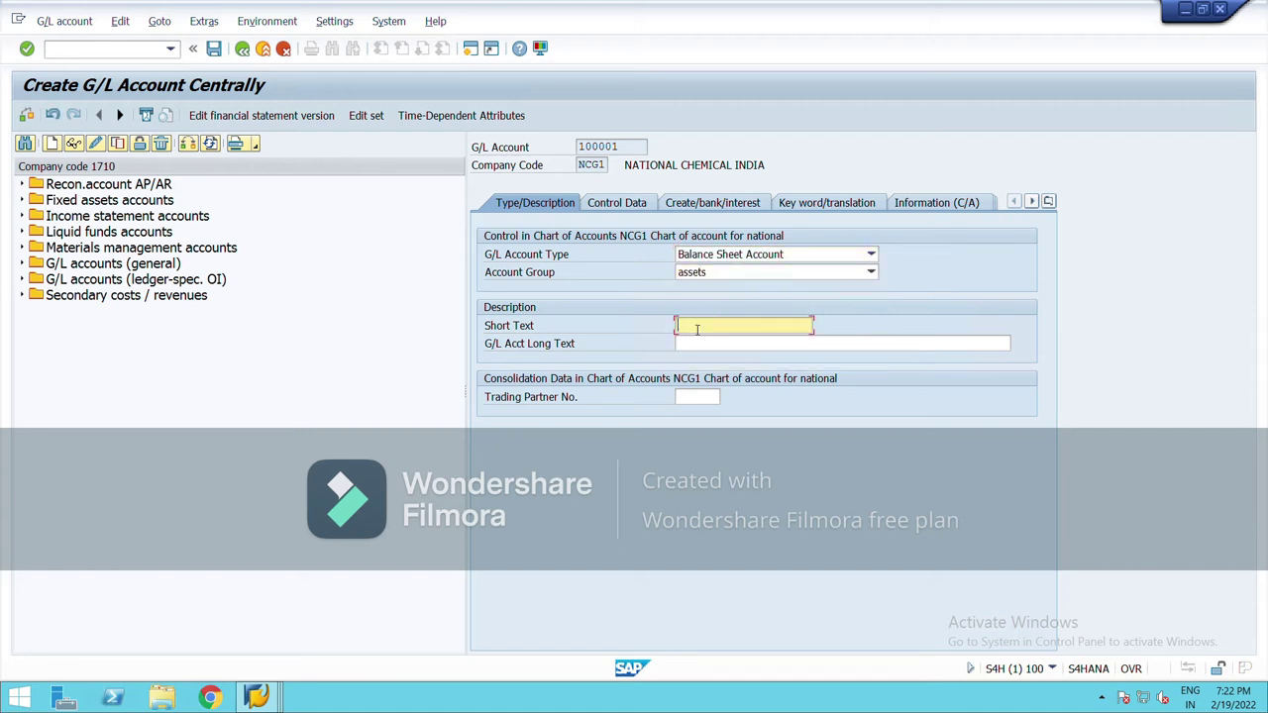
type("cash")
key("Down")
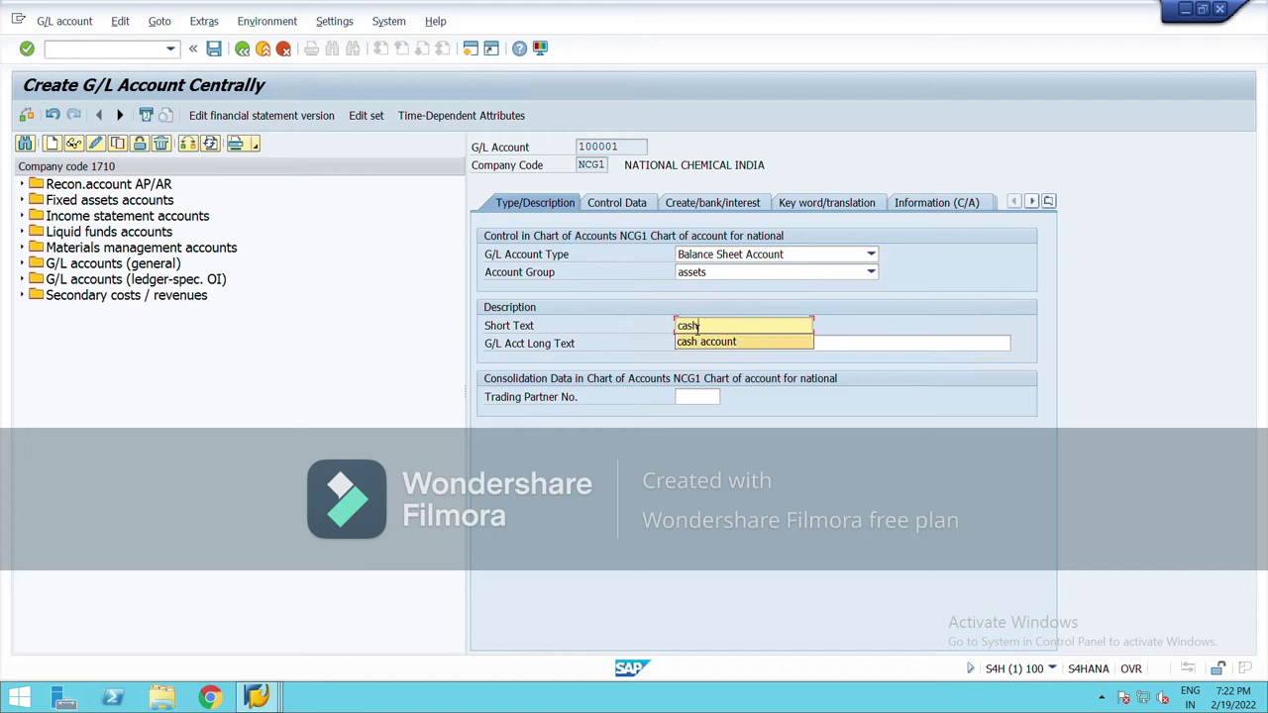
key("Return")
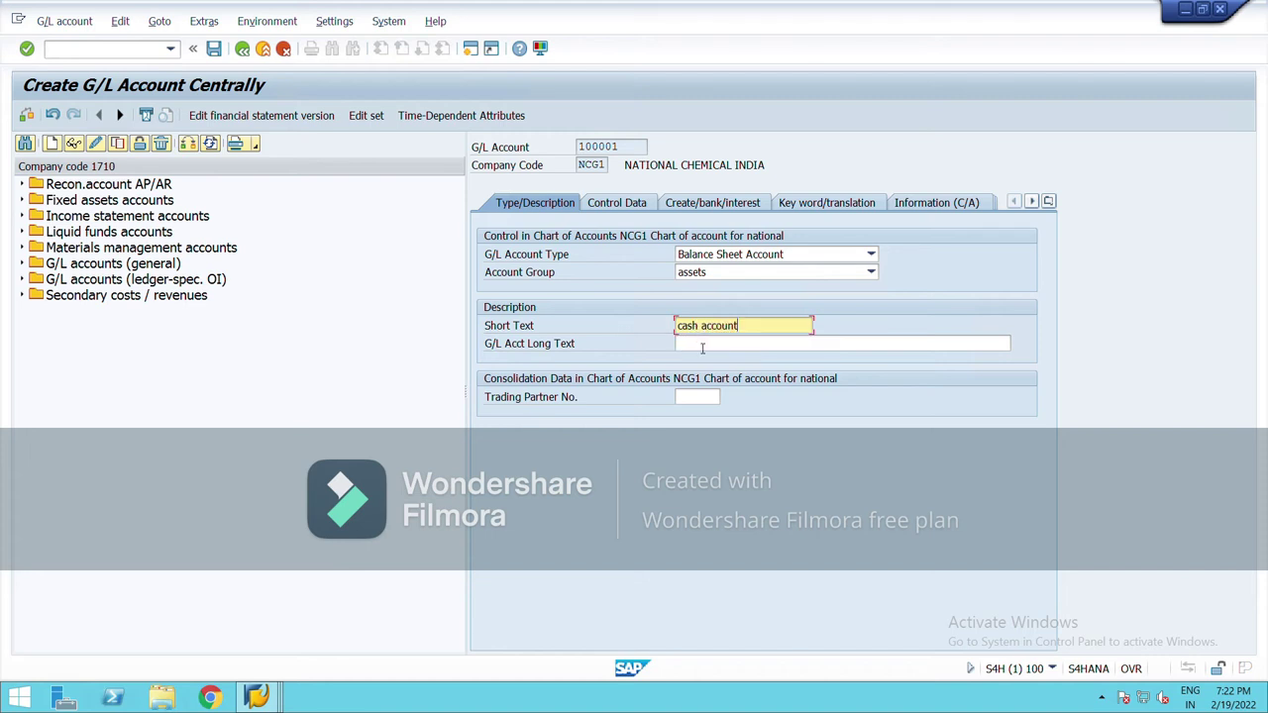
left_click(703, 348)
Check the account's control data and assign field status group G001, General (with text, assignment).
left_click(614, 208)
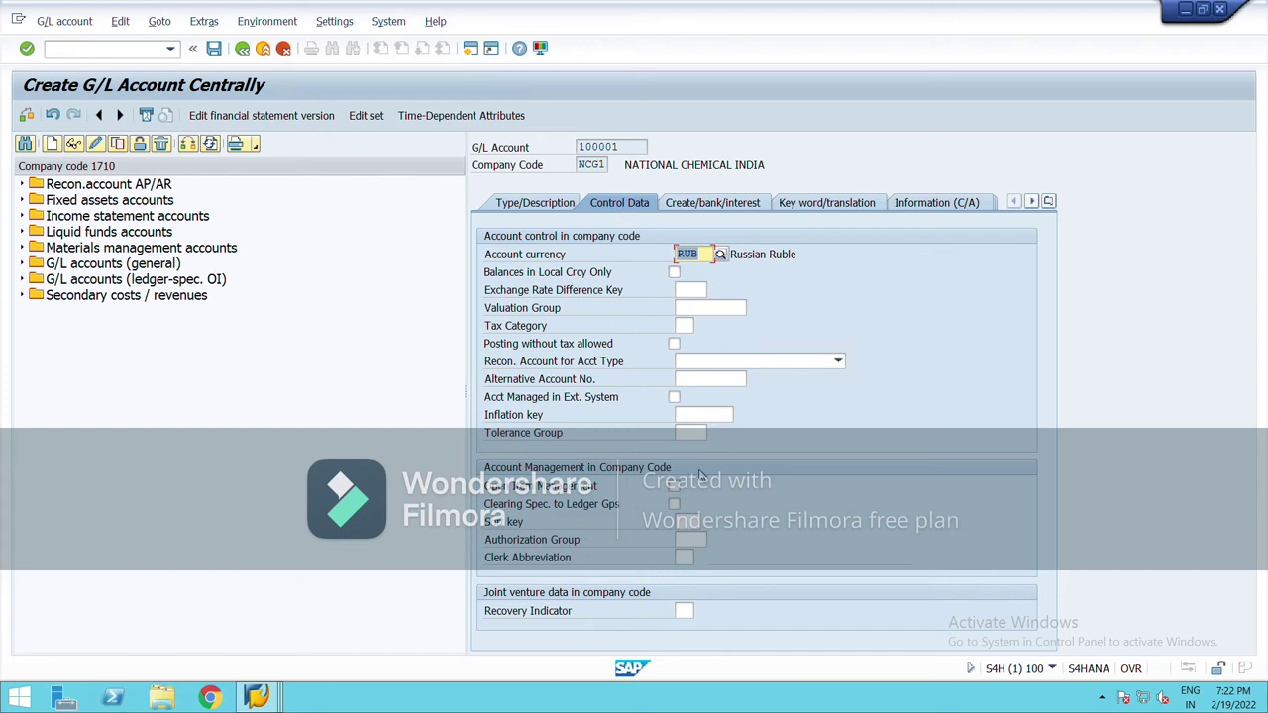
left_click(723, 205)
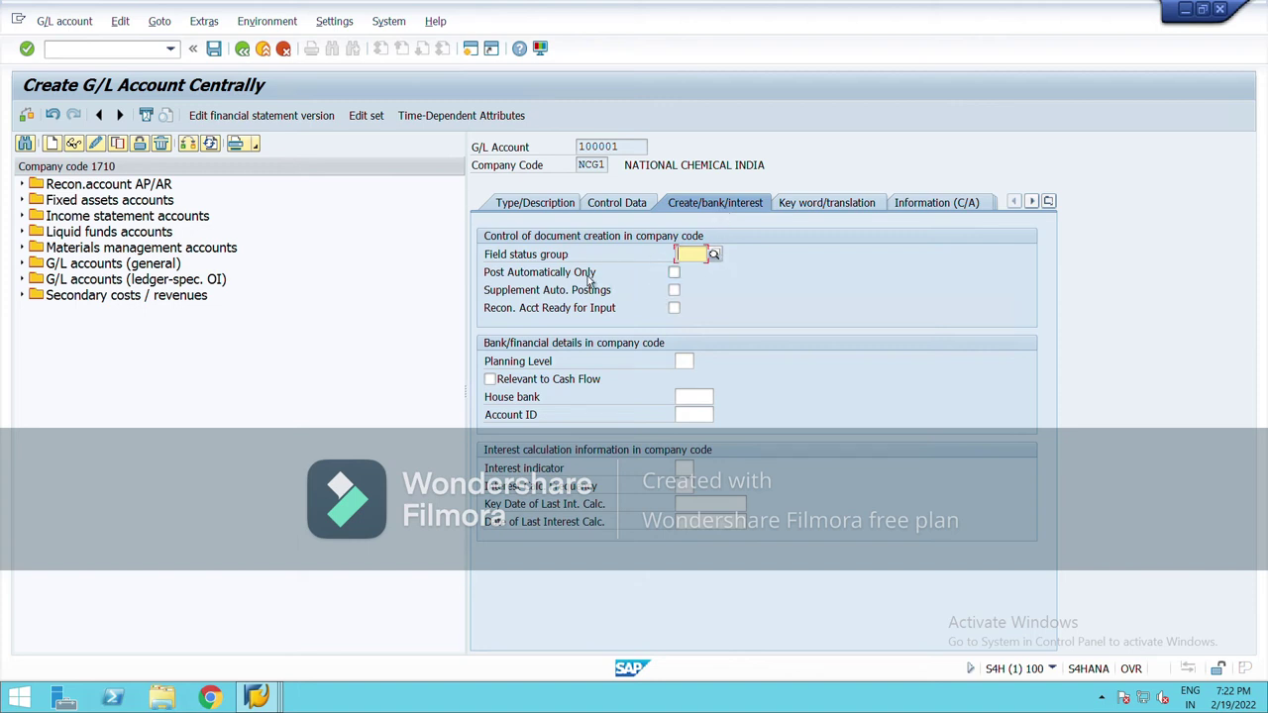
left_click(720, 264)
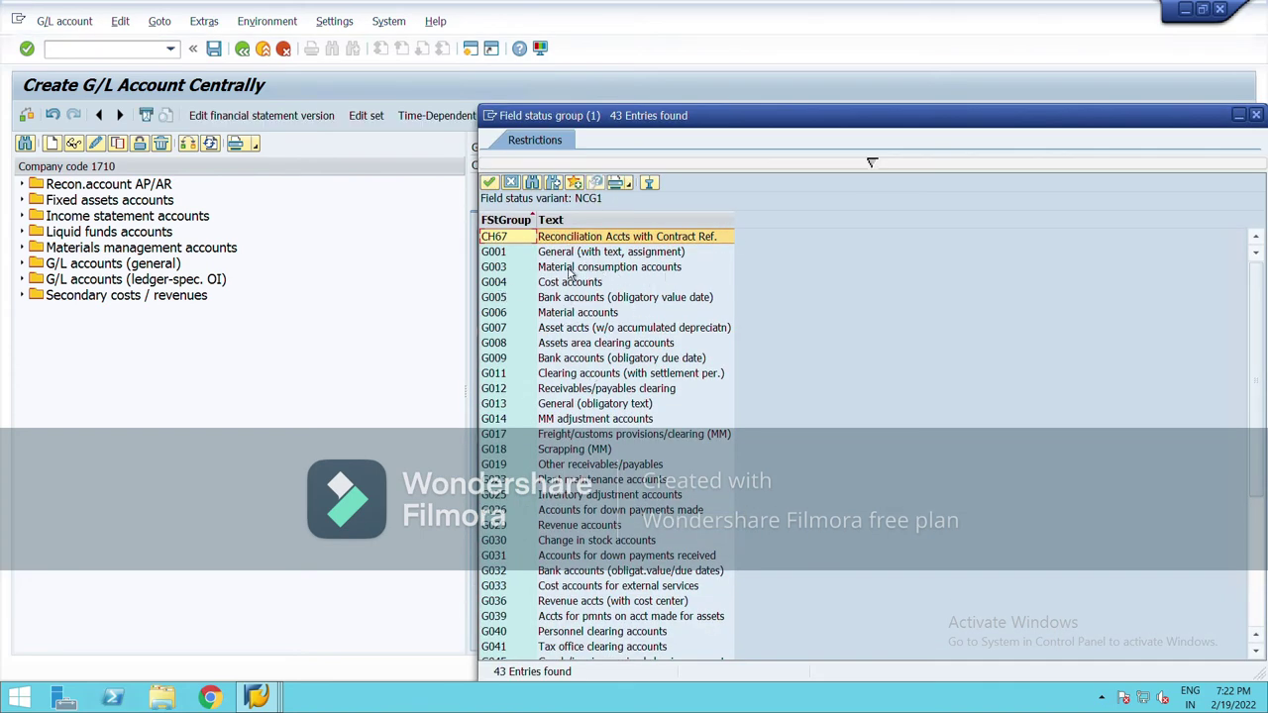
scroll(652, 510, "down", 5)
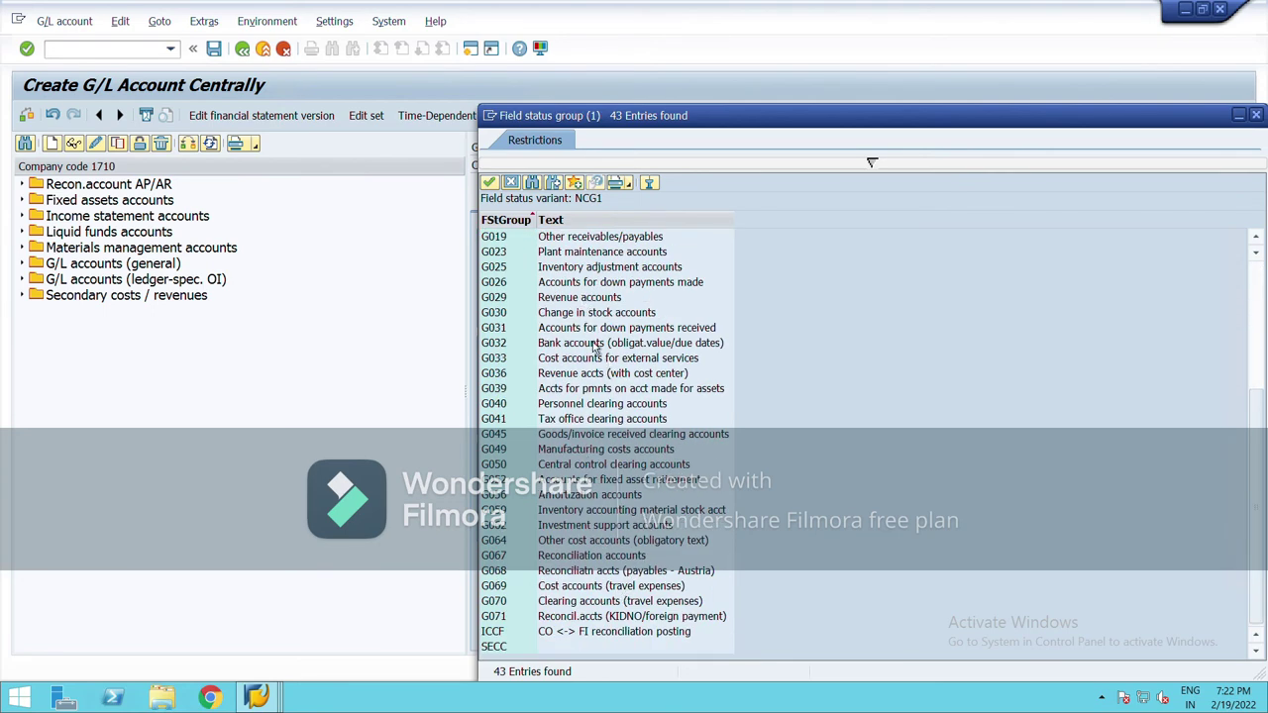
scroll(569, 518, "up", 5)
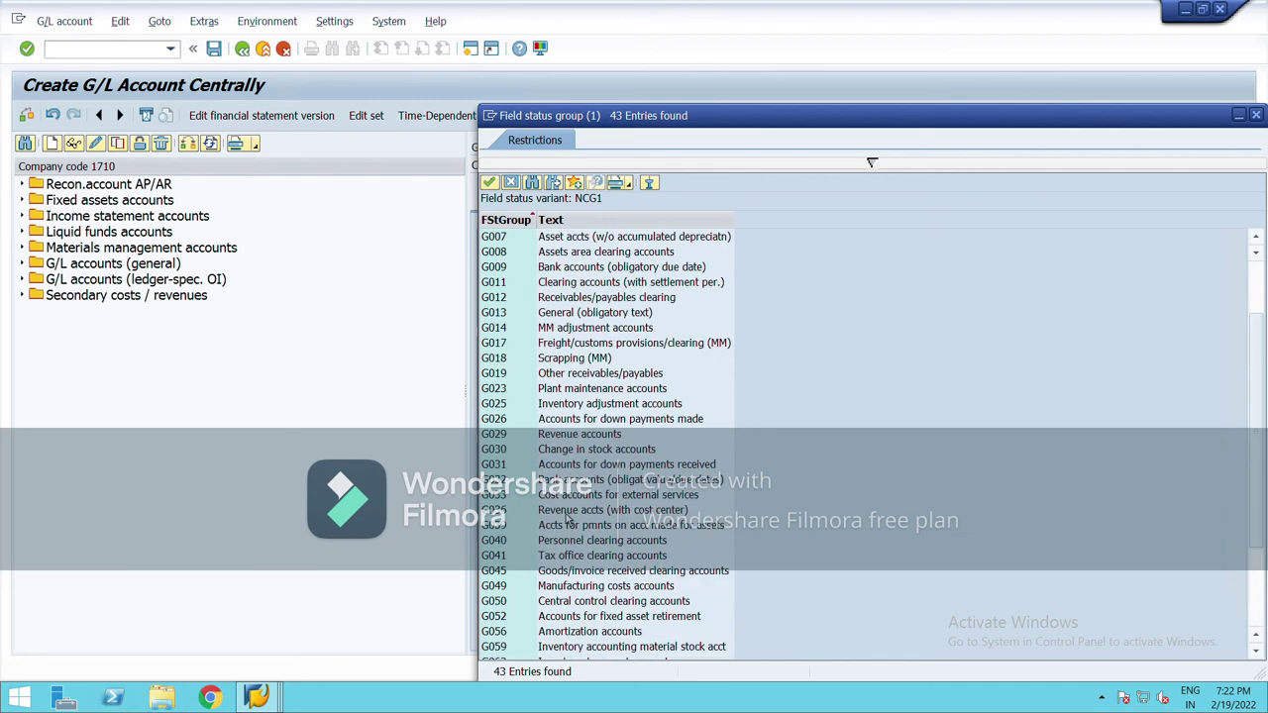
left_click(538, 252)
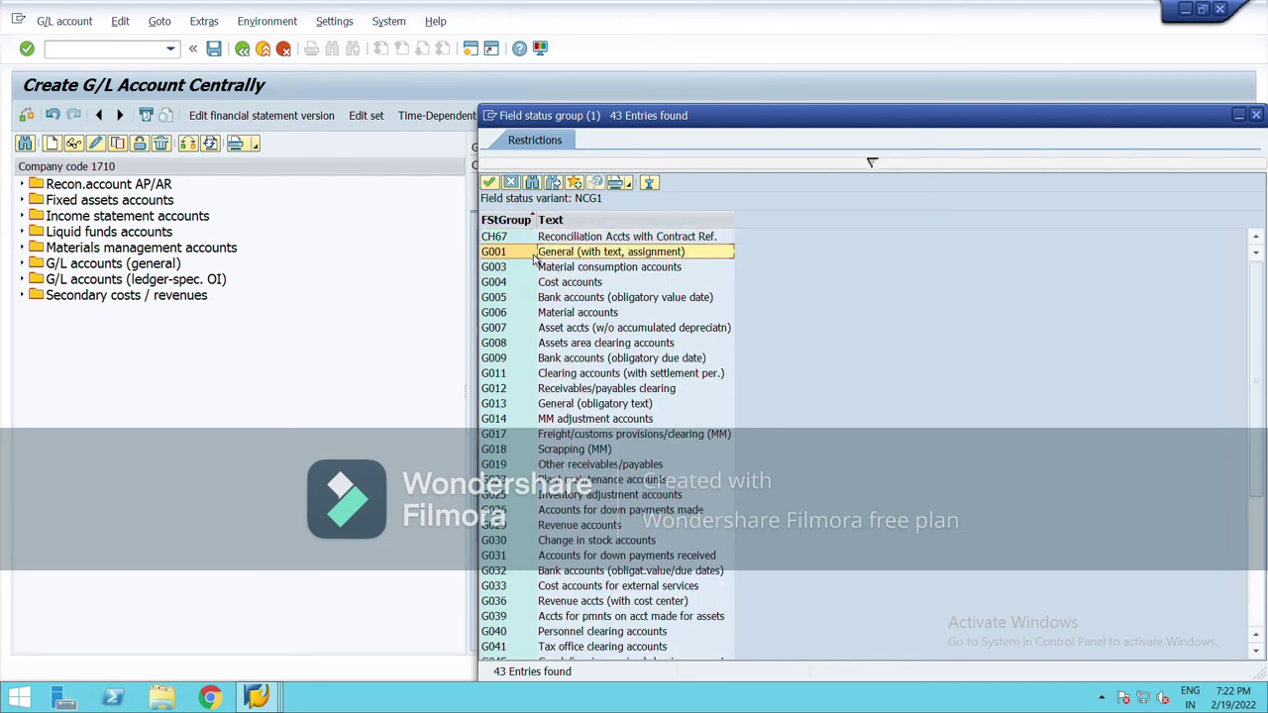
left_click(490, 184)
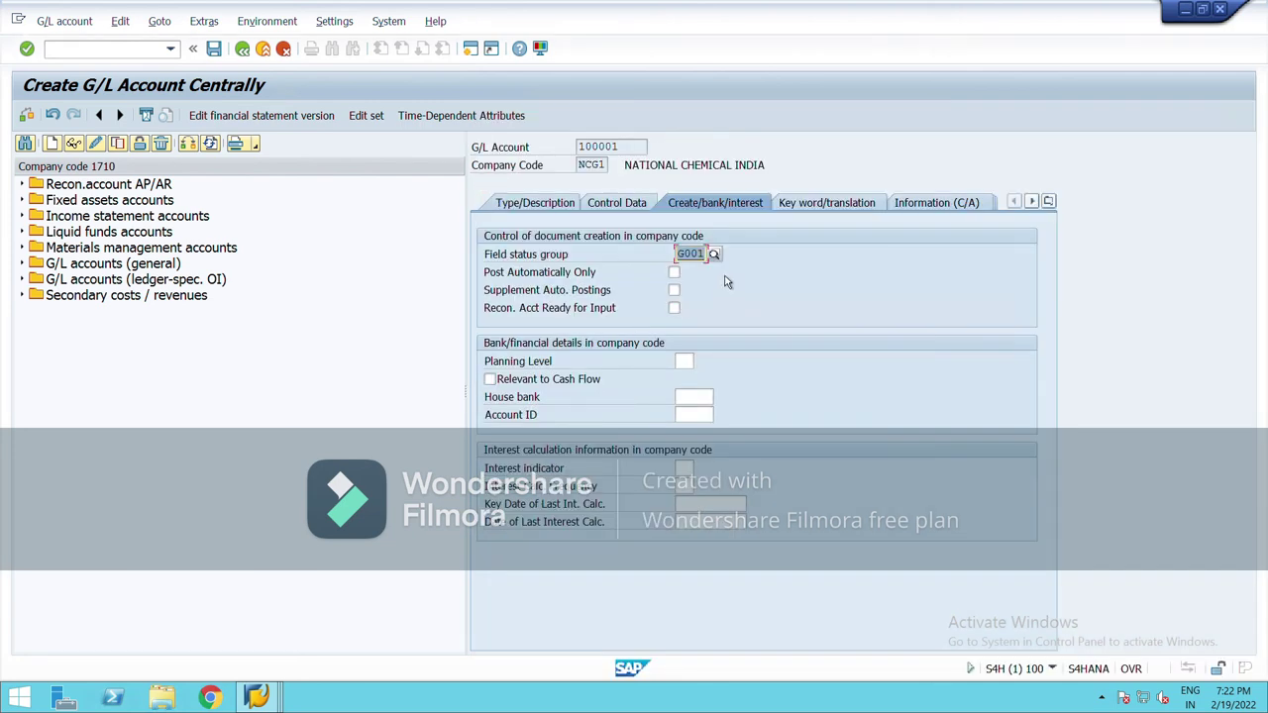
Save the new cash account, accepting the local currency warning, and leave the saved account.
left_click(533, 205)
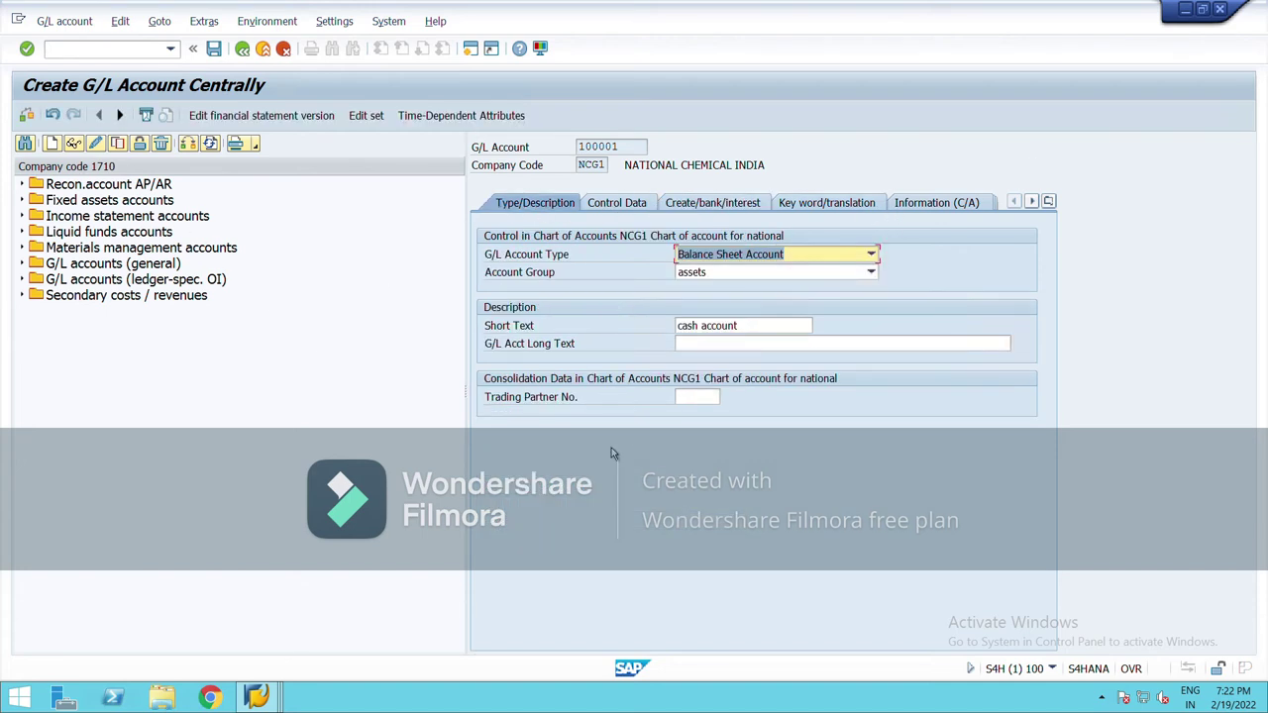
left_click(226, 65)
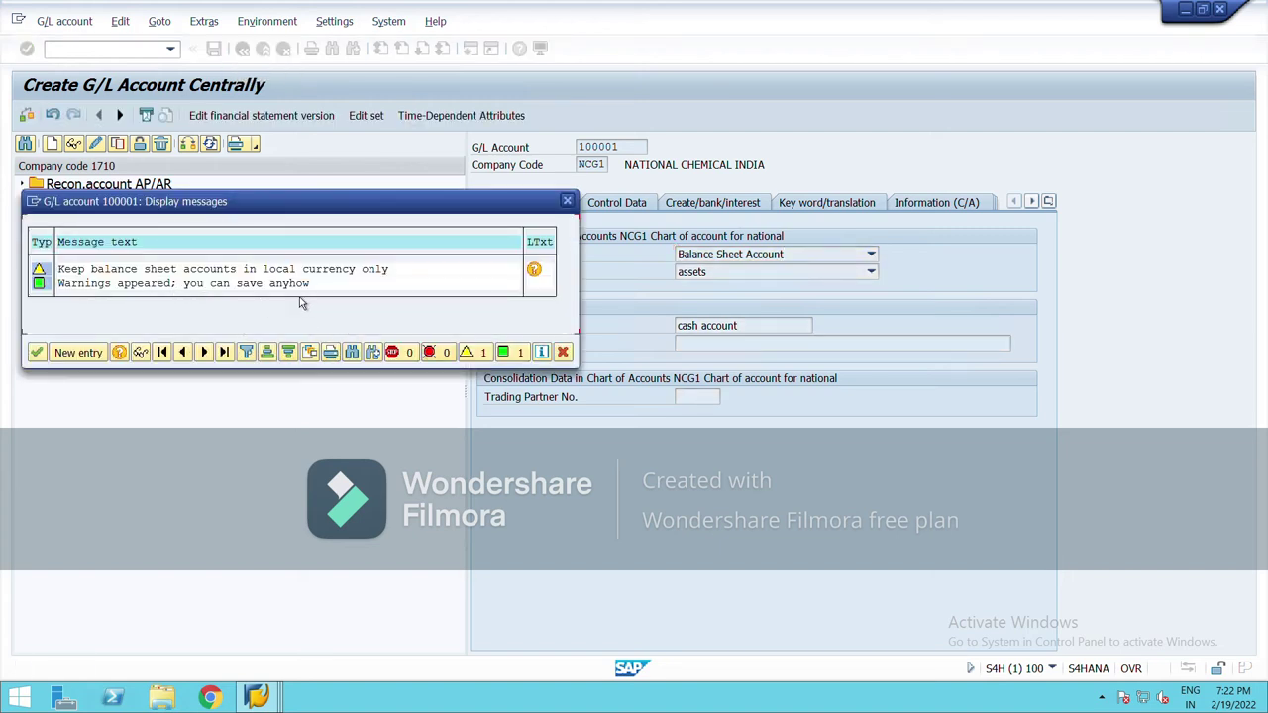
left_click(40, 357)
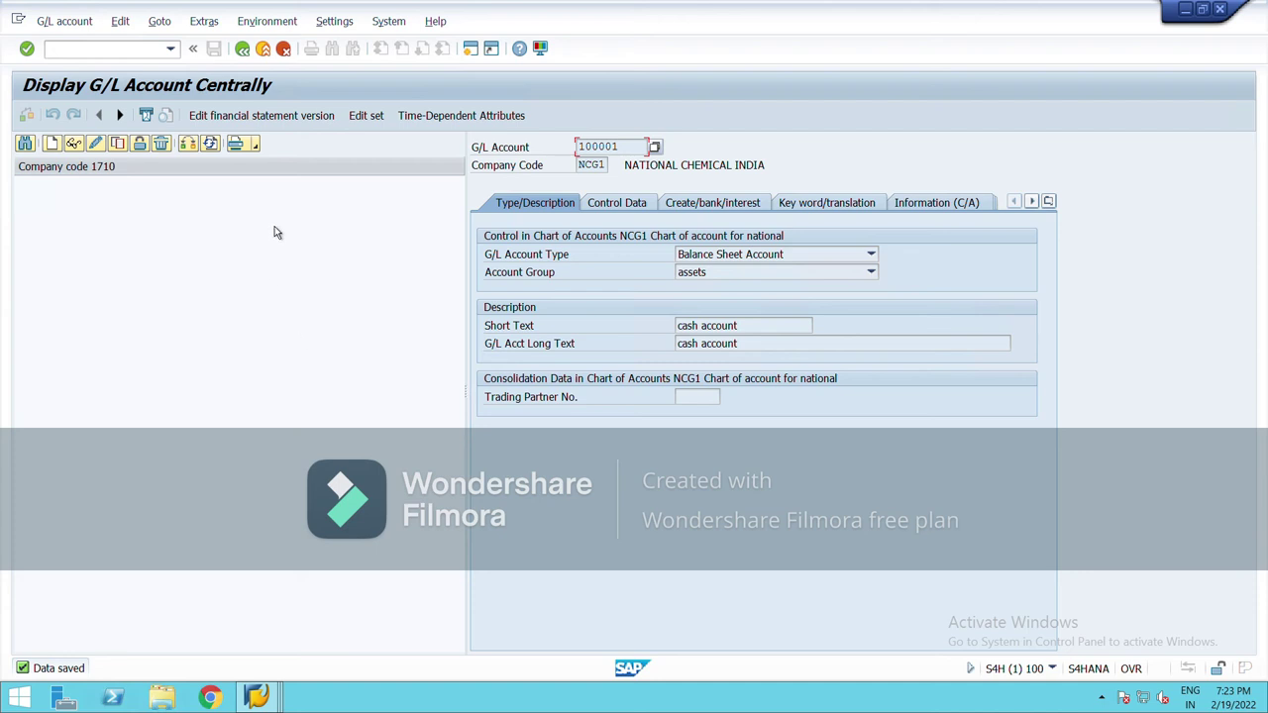
left_click(242, 48)
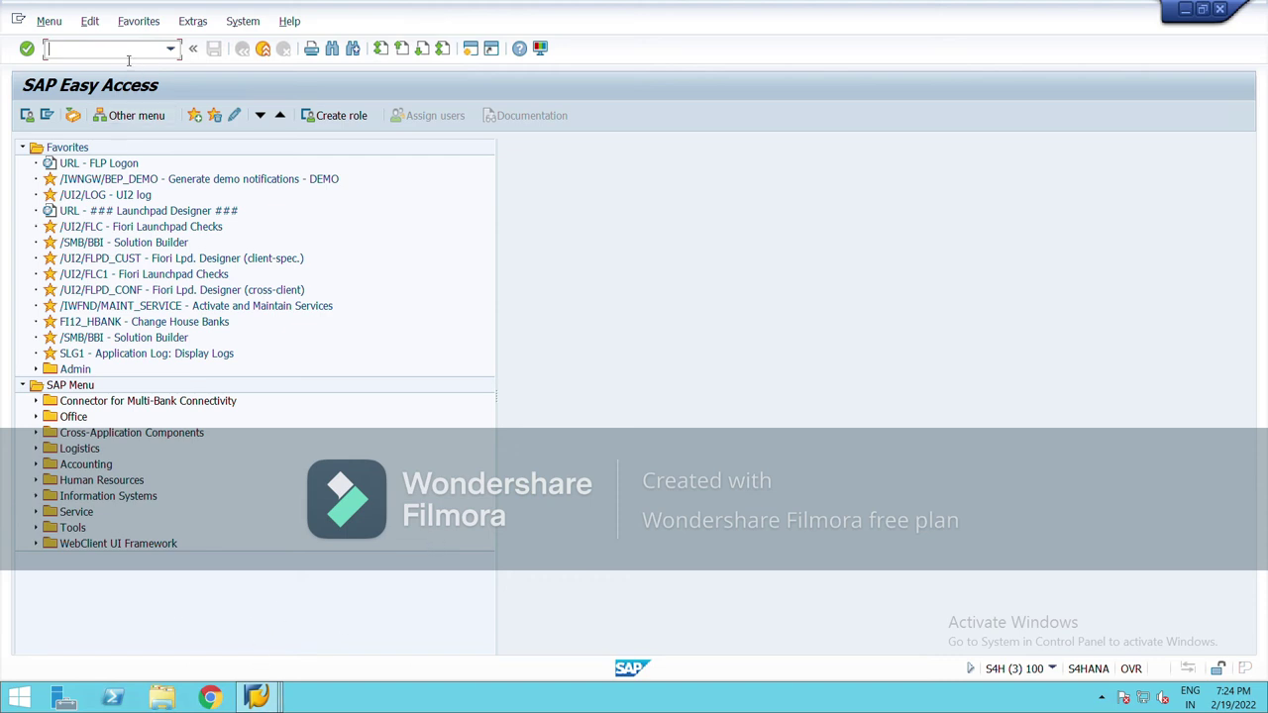
Open the balance carried forward account assignment with OB53 for chart of accounts NCG1.
type("ob53")
key("Return")
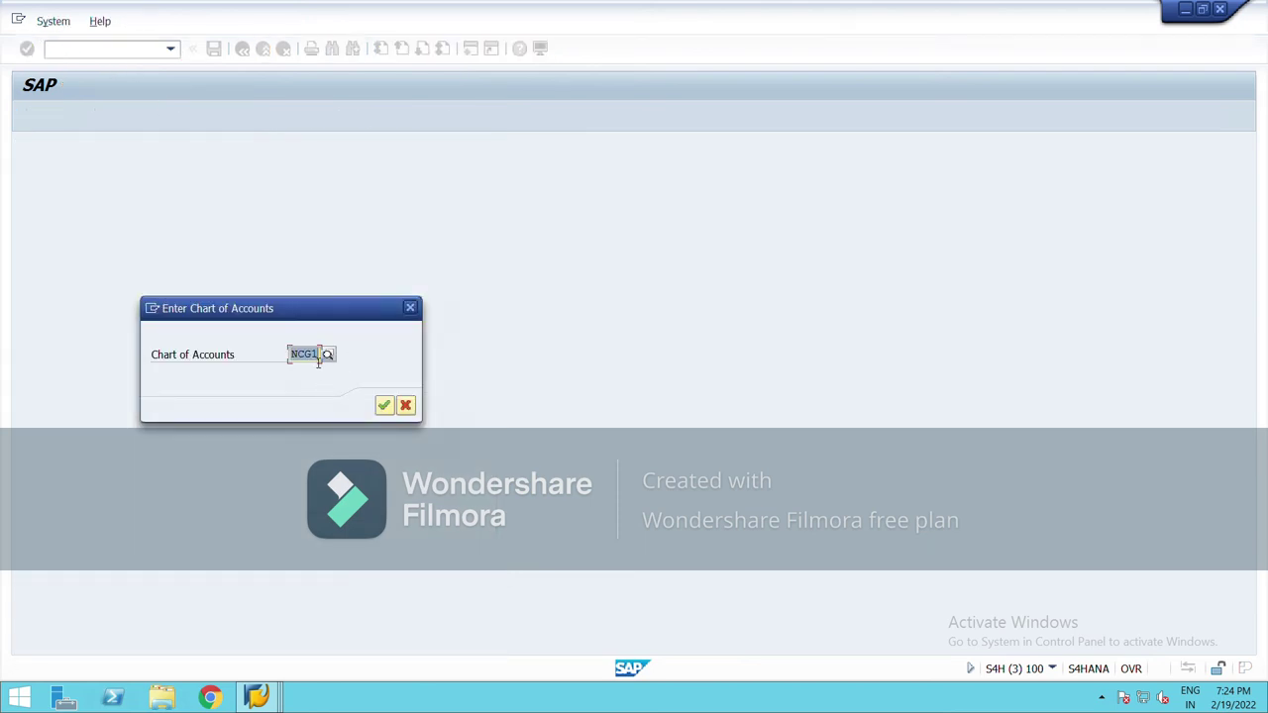
left_click(385, 406)
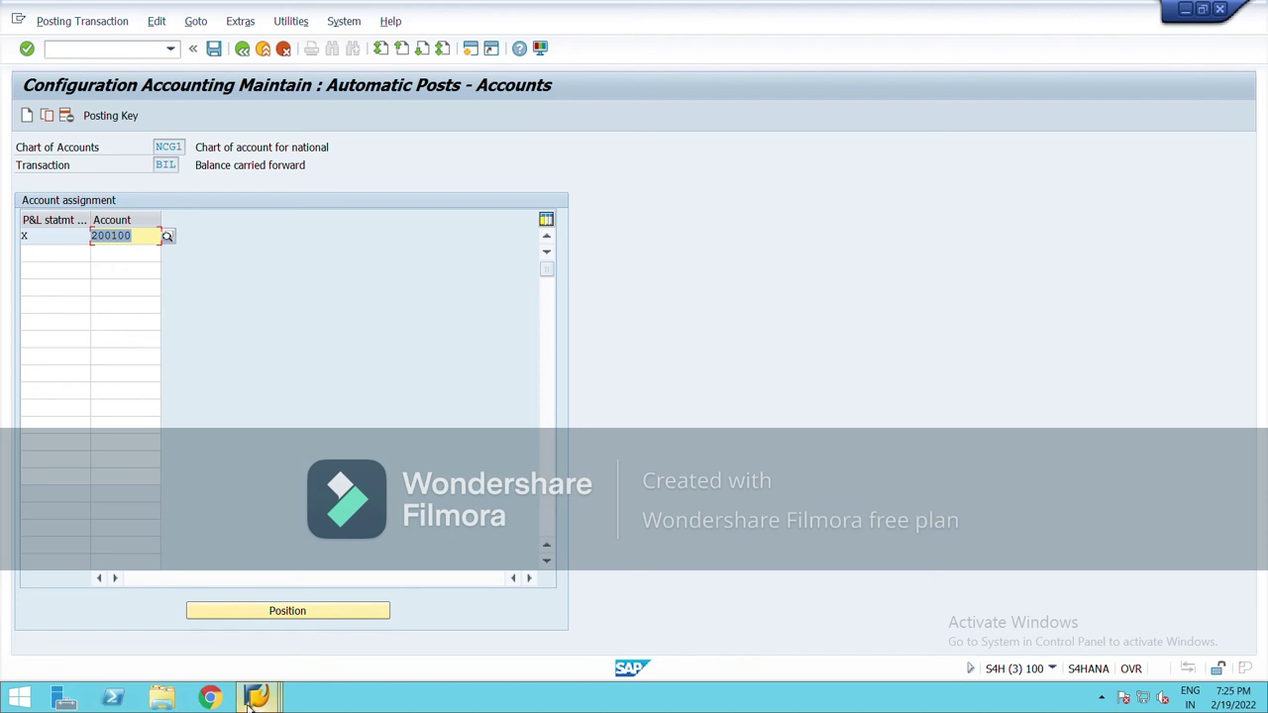
mouse_move(274, 704)
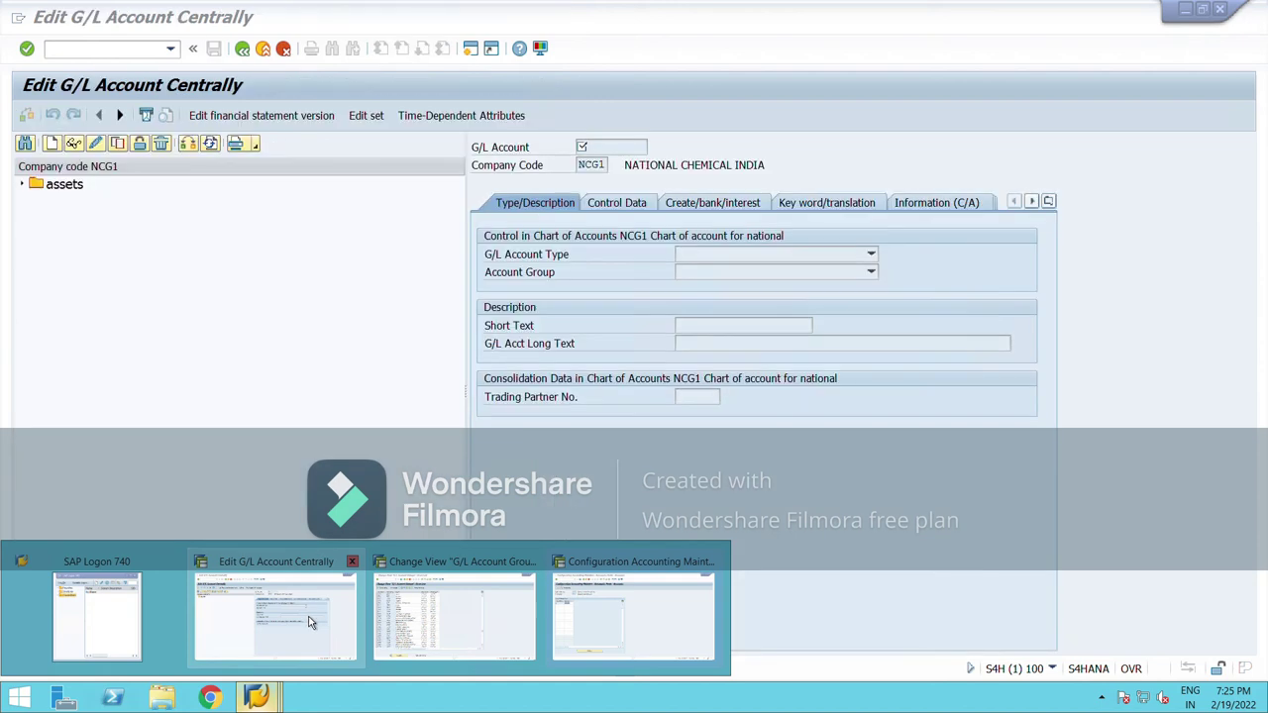
left_click(278, 616)
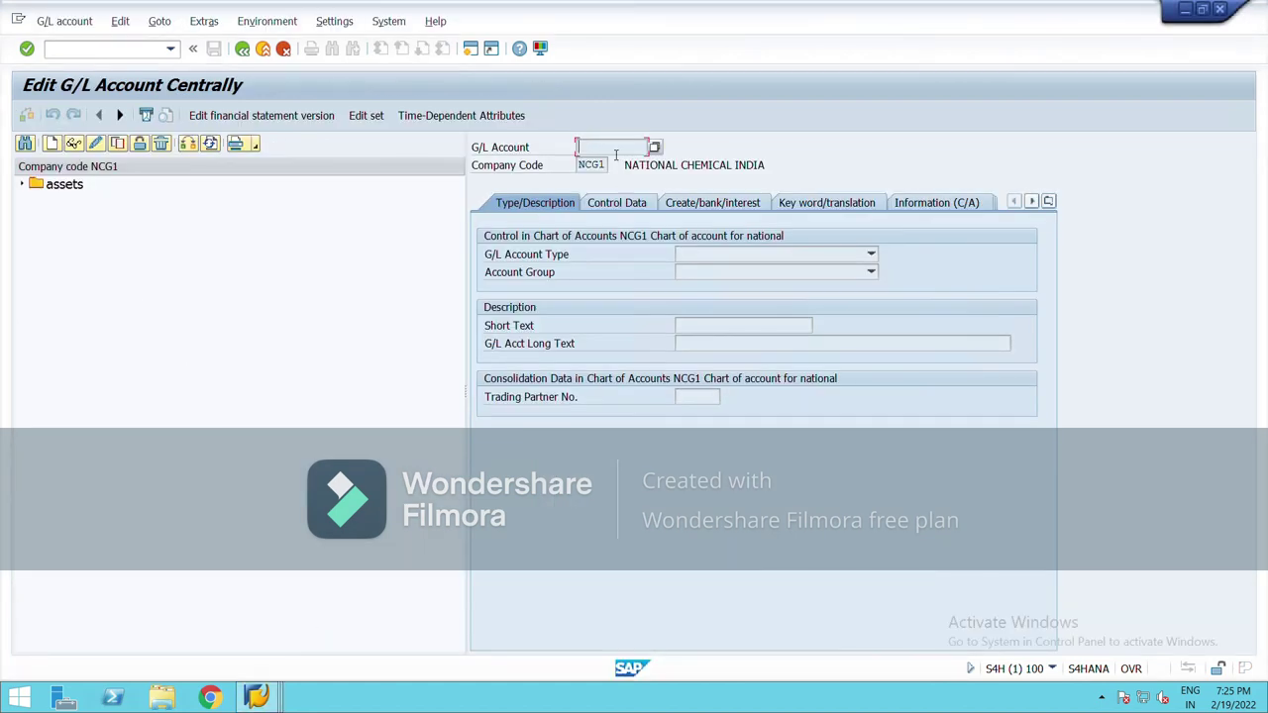
mouse_move(256, 697)
left_click(610, 631)
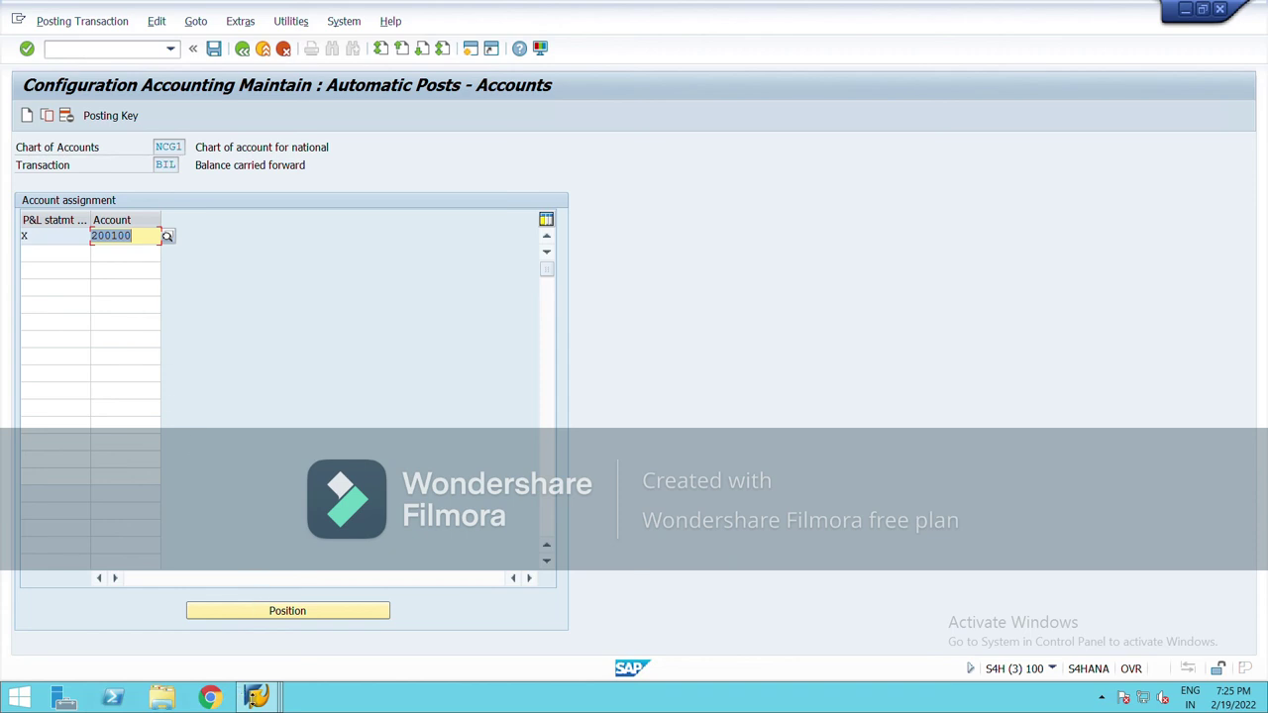
Switch to the central G/L account maintenance session and start creating G/L account 200100 in company code NCG1.
mouse_move(255, 697)
left_click(285, 622)
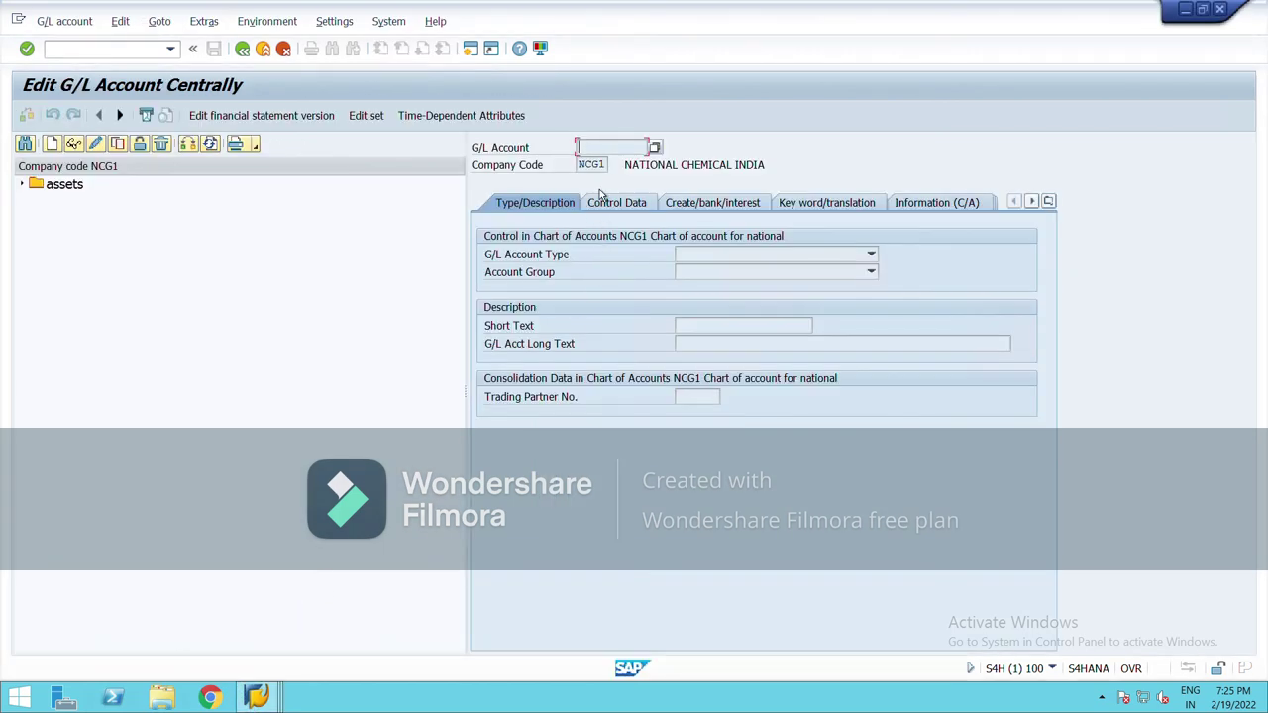
left_click(51, 144)
type("2")
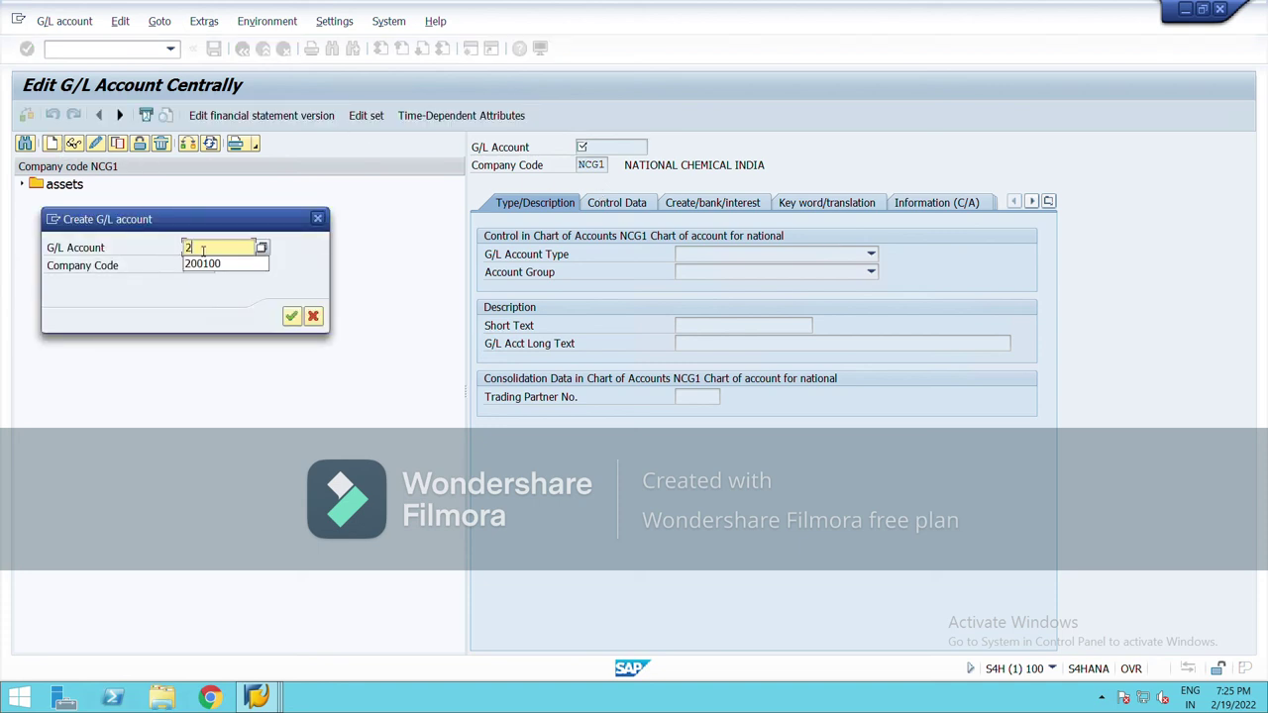
type("00100")
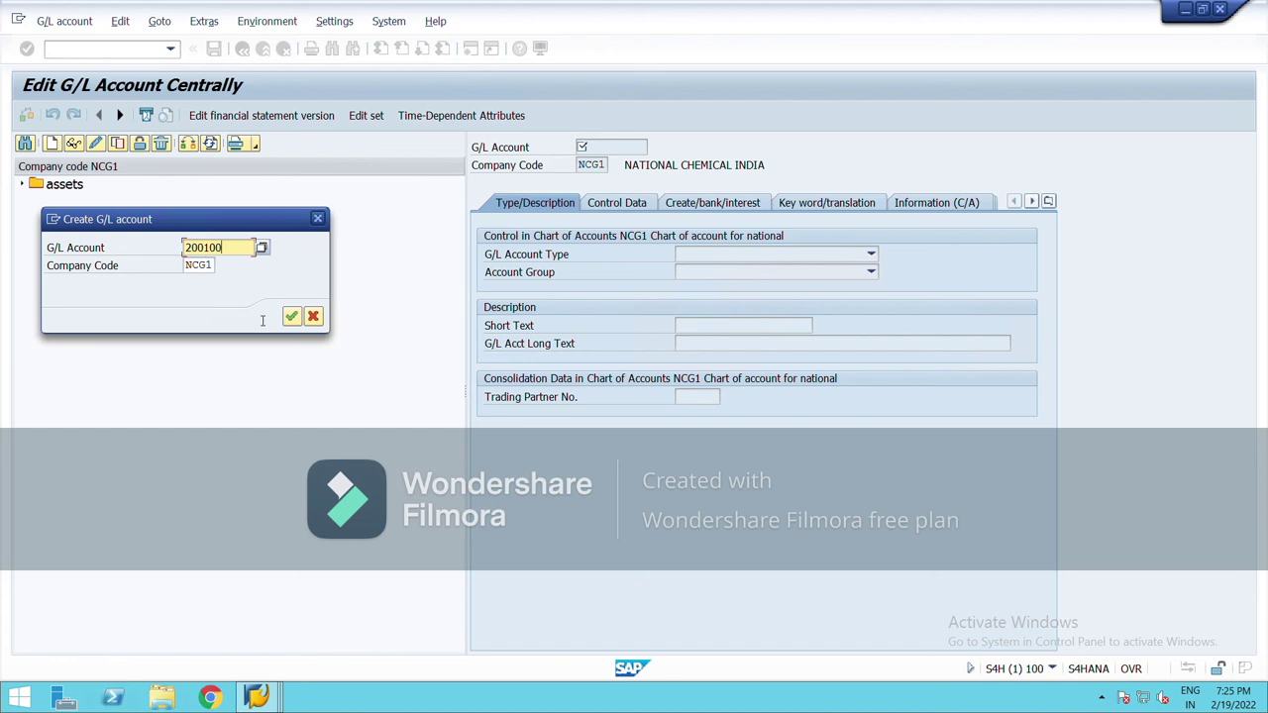
left_click(291, 317)
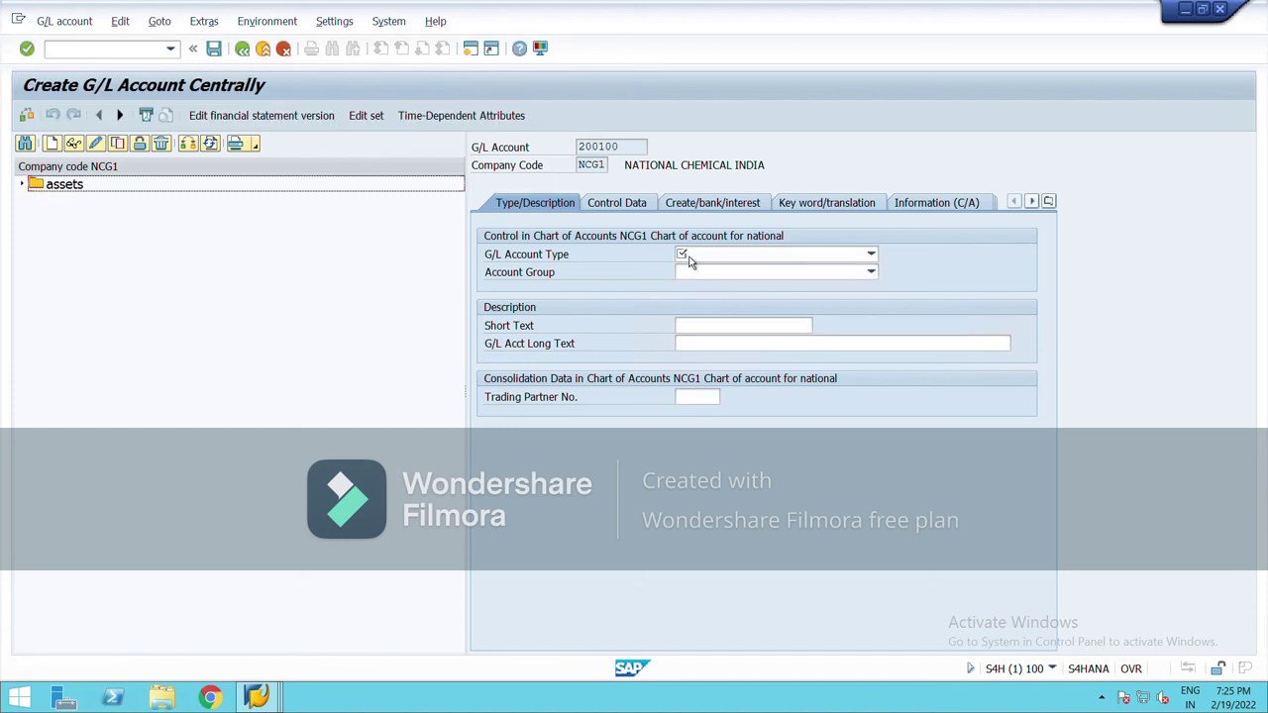
Define the account as a Balance Sheet Account in account group liabilities, with short text "Retained earning".
left_click(730, 257)
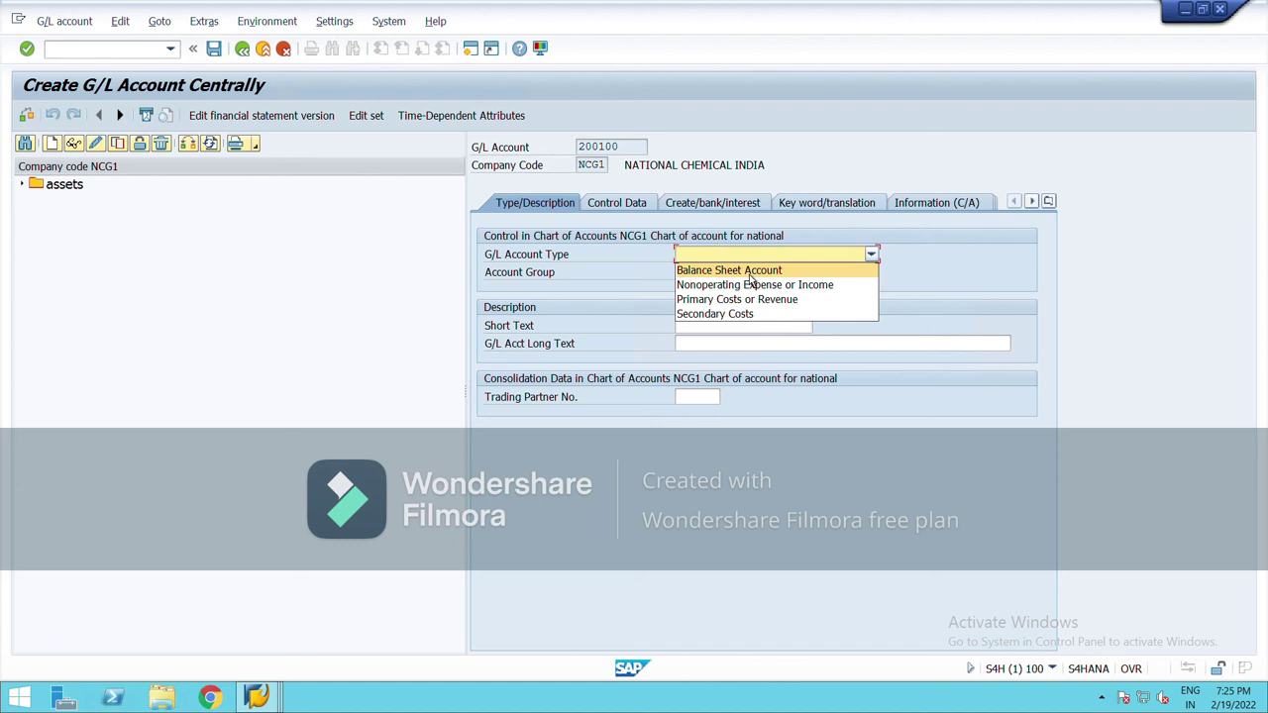
left_click(746, 274)
left_click(706, 274)
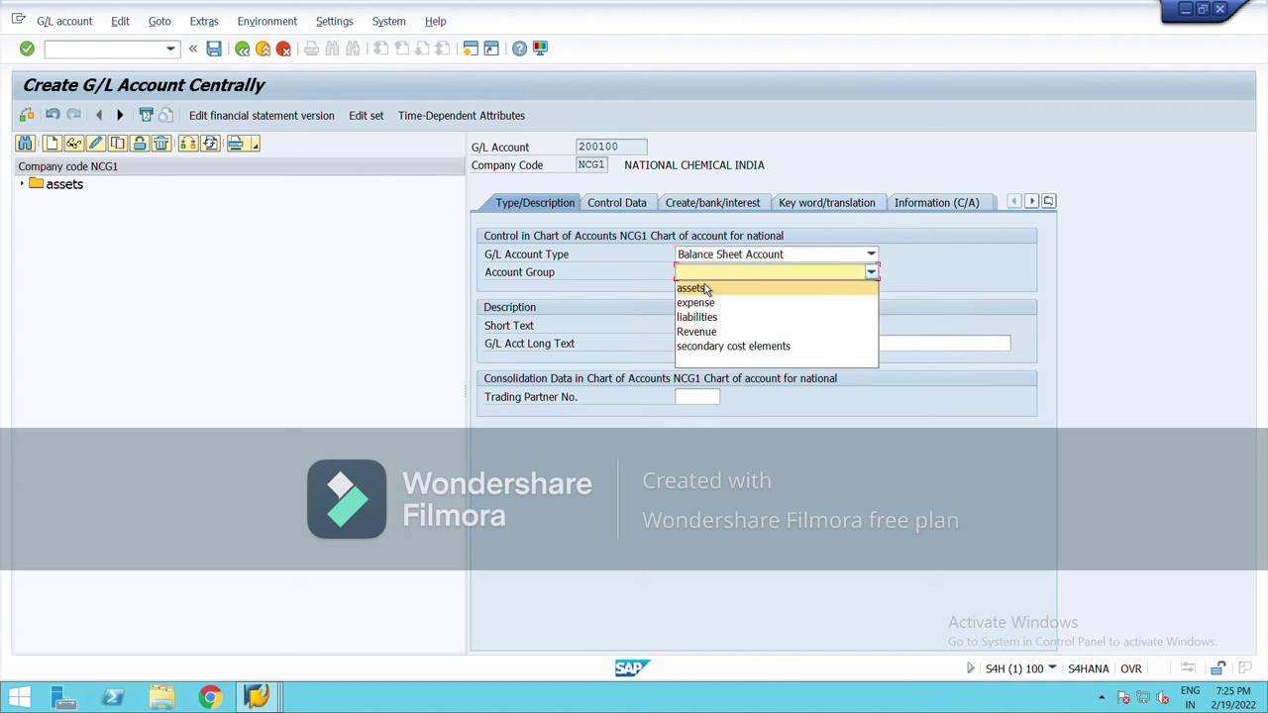
left_click(705, 317)
left_click(696, 330)
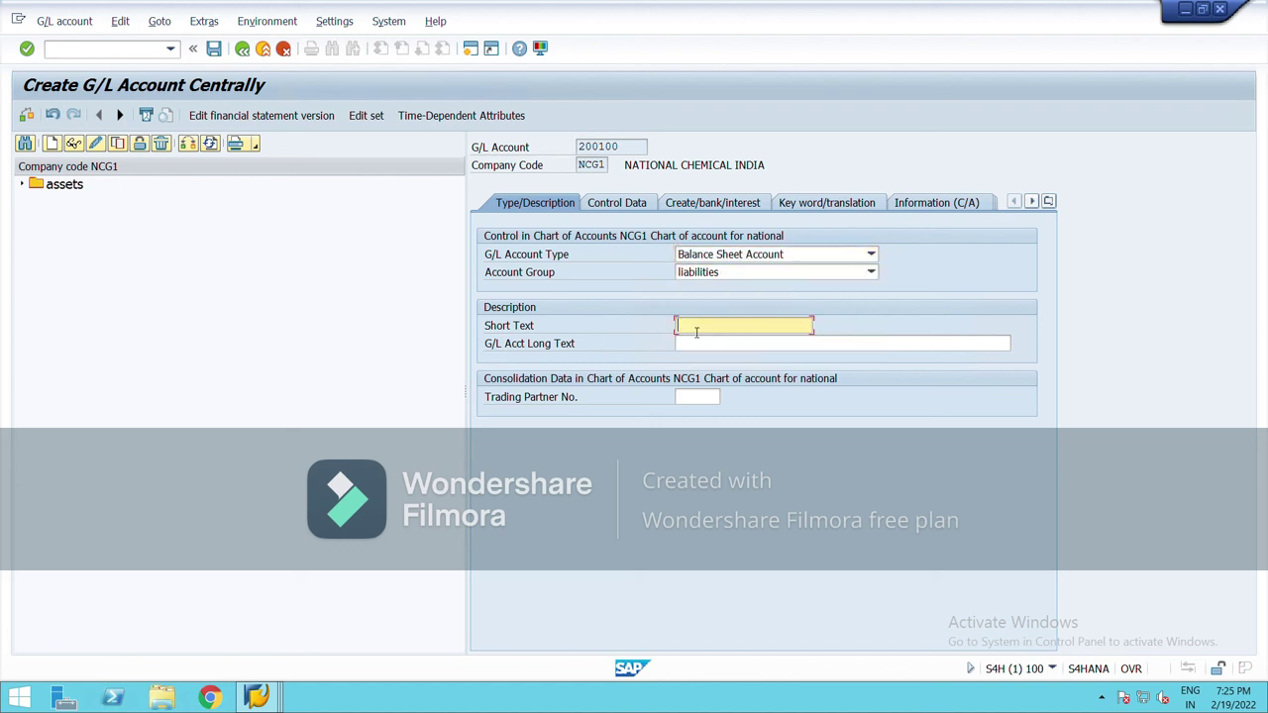
type("re")
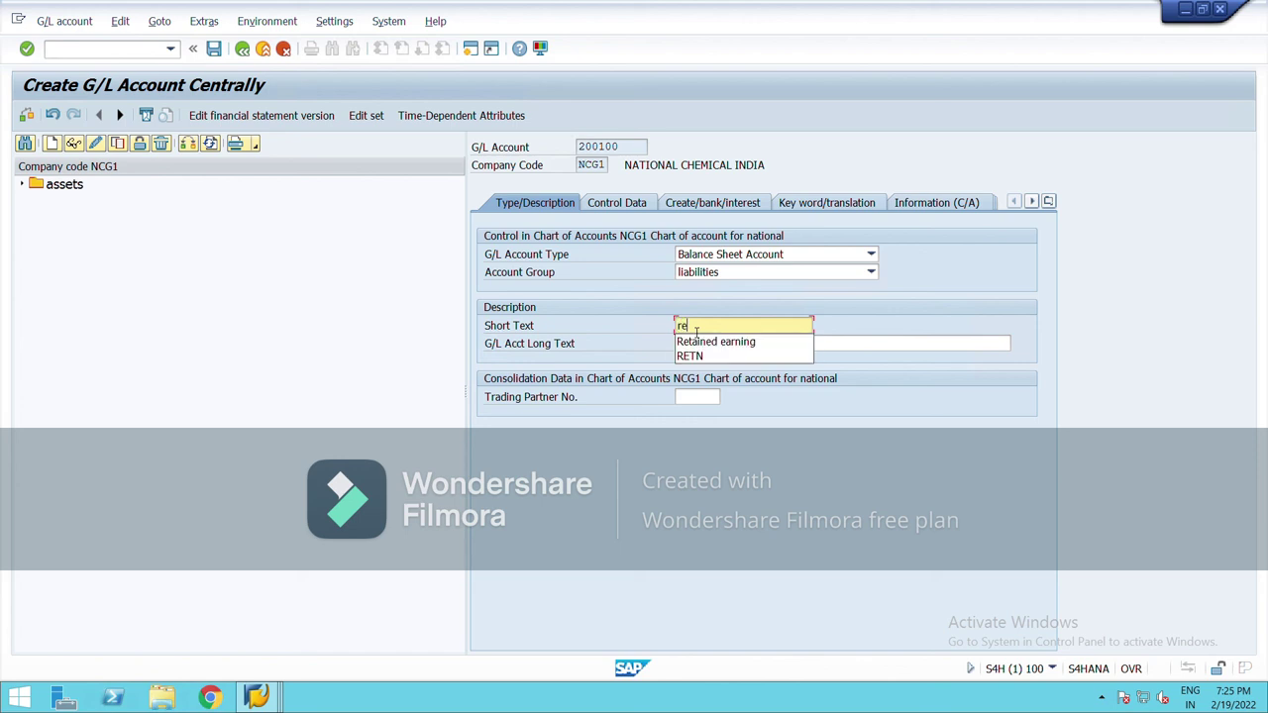
left_click(696, 335)
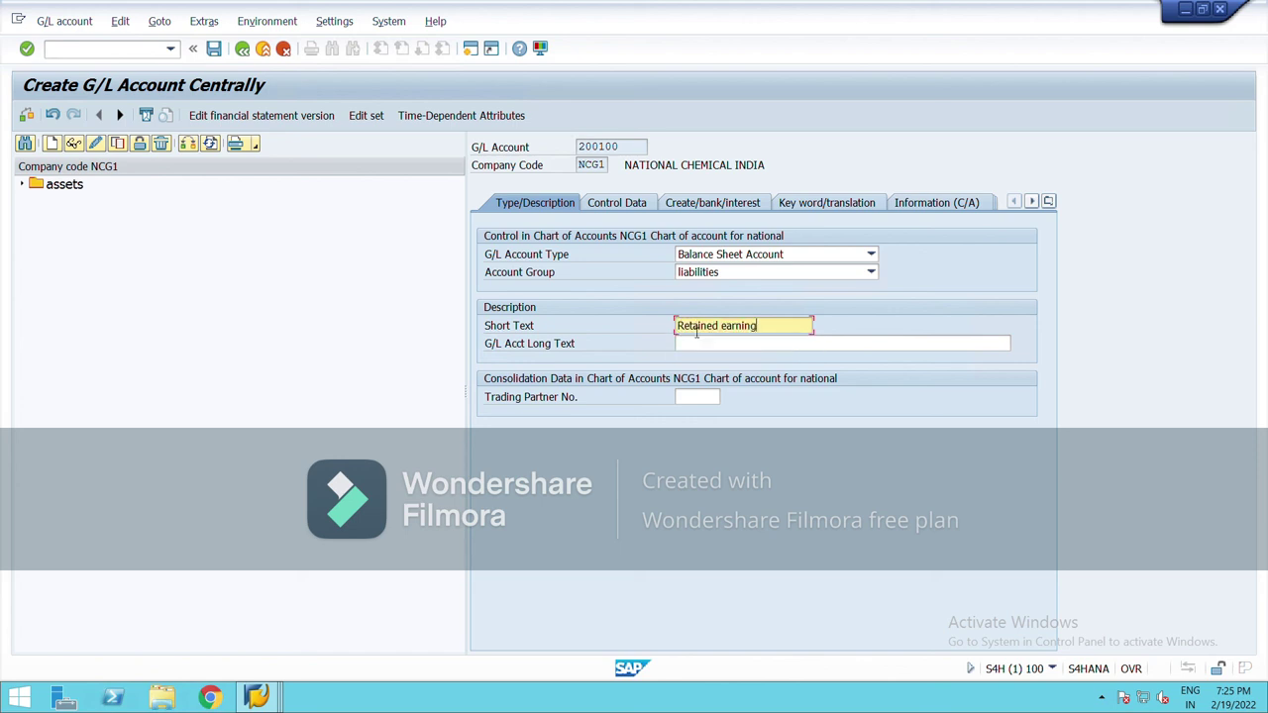
Check the retained earnings account's control data and assign field status group G001, General (with text, assignment).
left_click(649, 206)
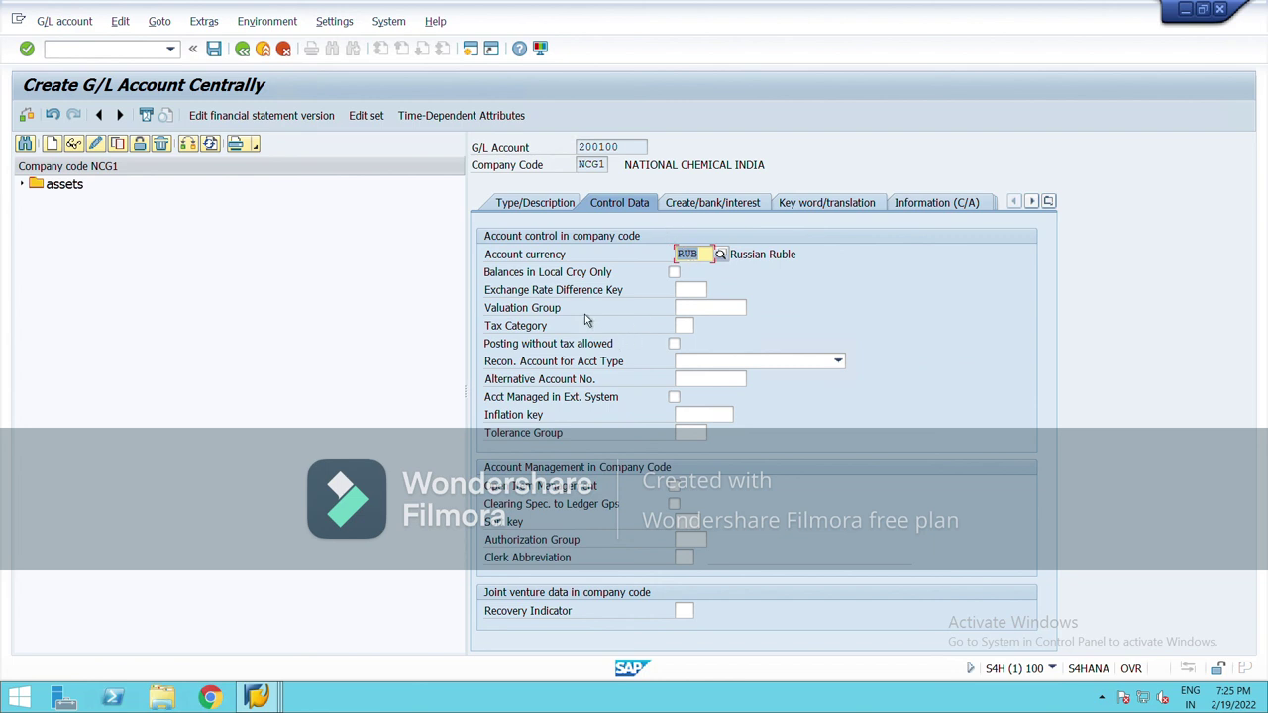
left_click(733, 205)
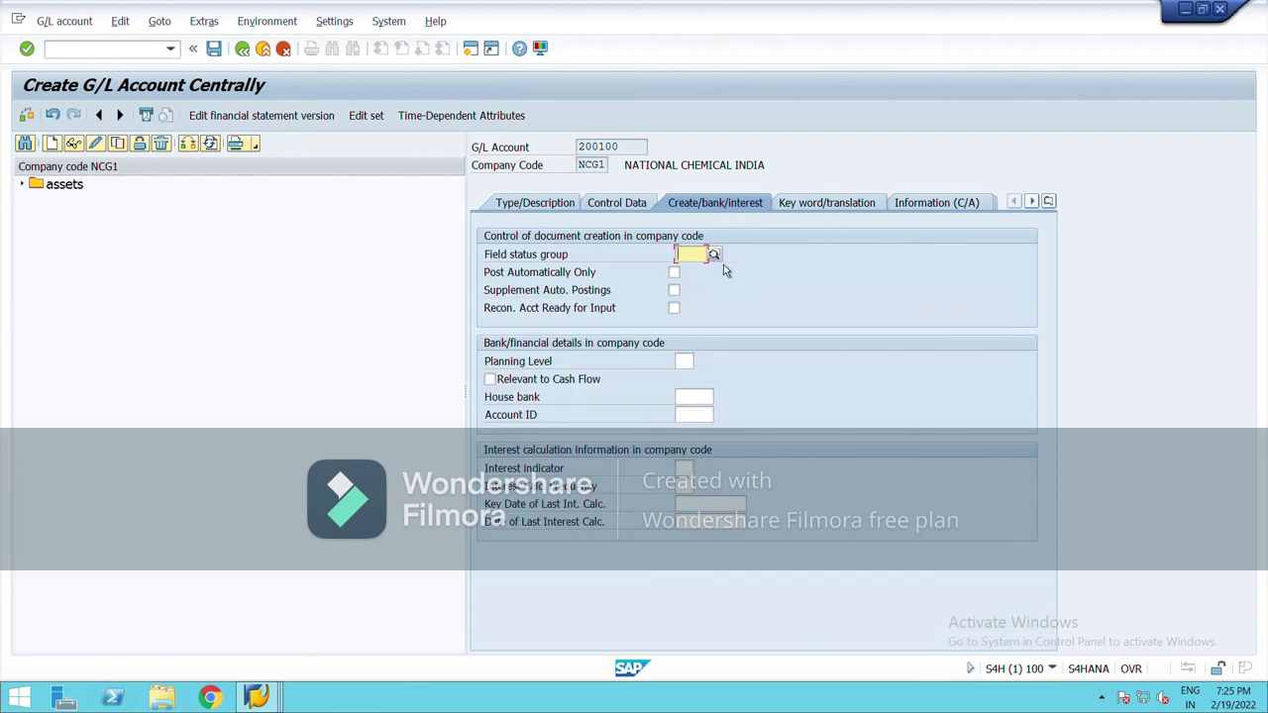
left_click(714, 256)
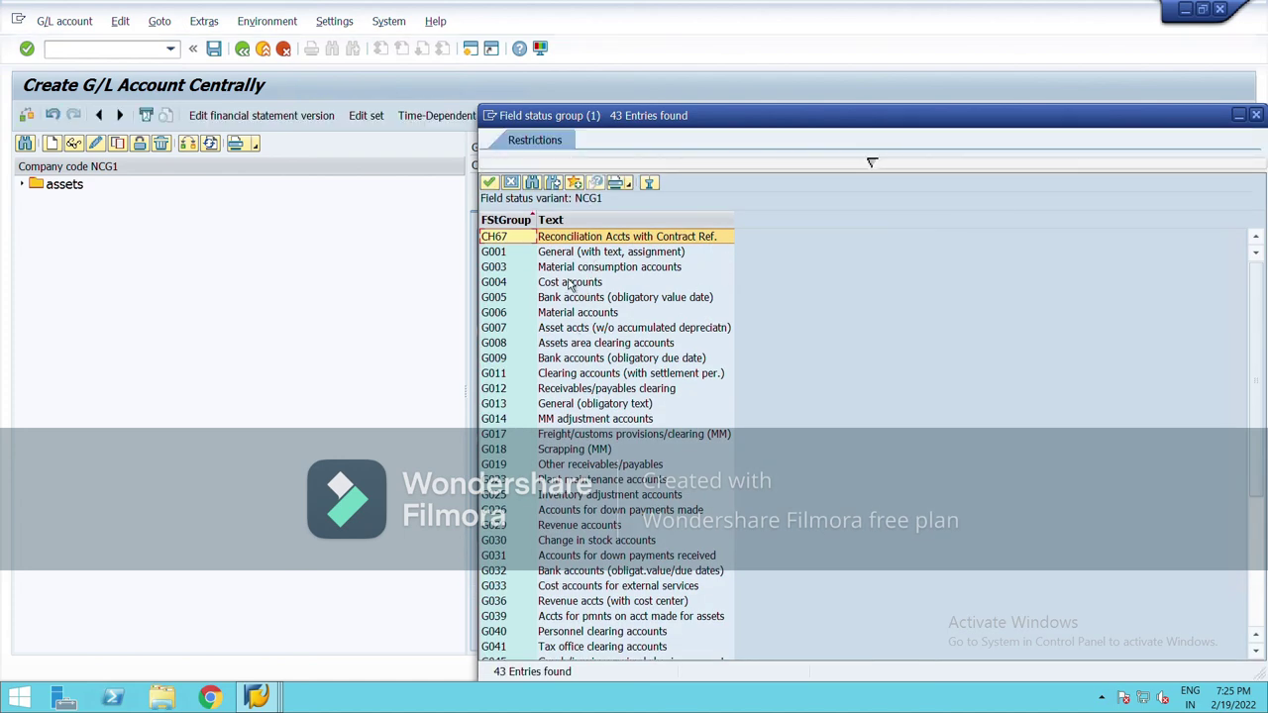
scroll(579, 483, "down", 1)
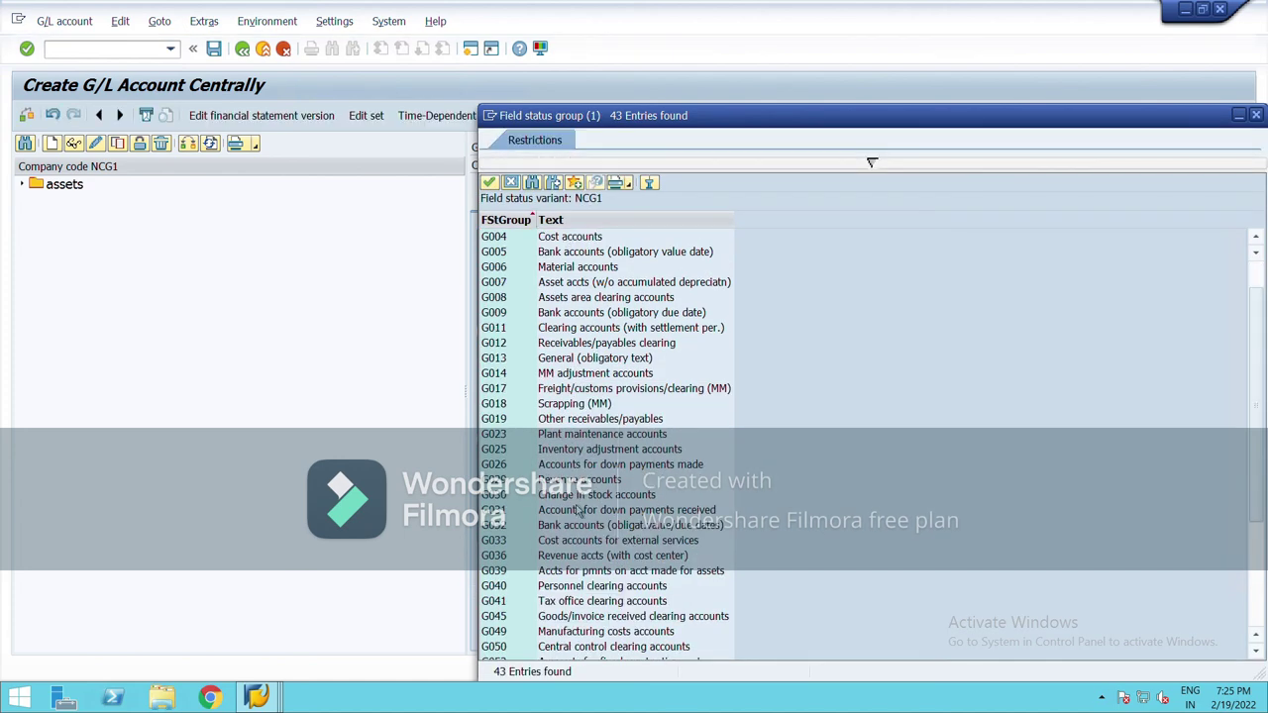
scroll(644, 571, "down", 1)
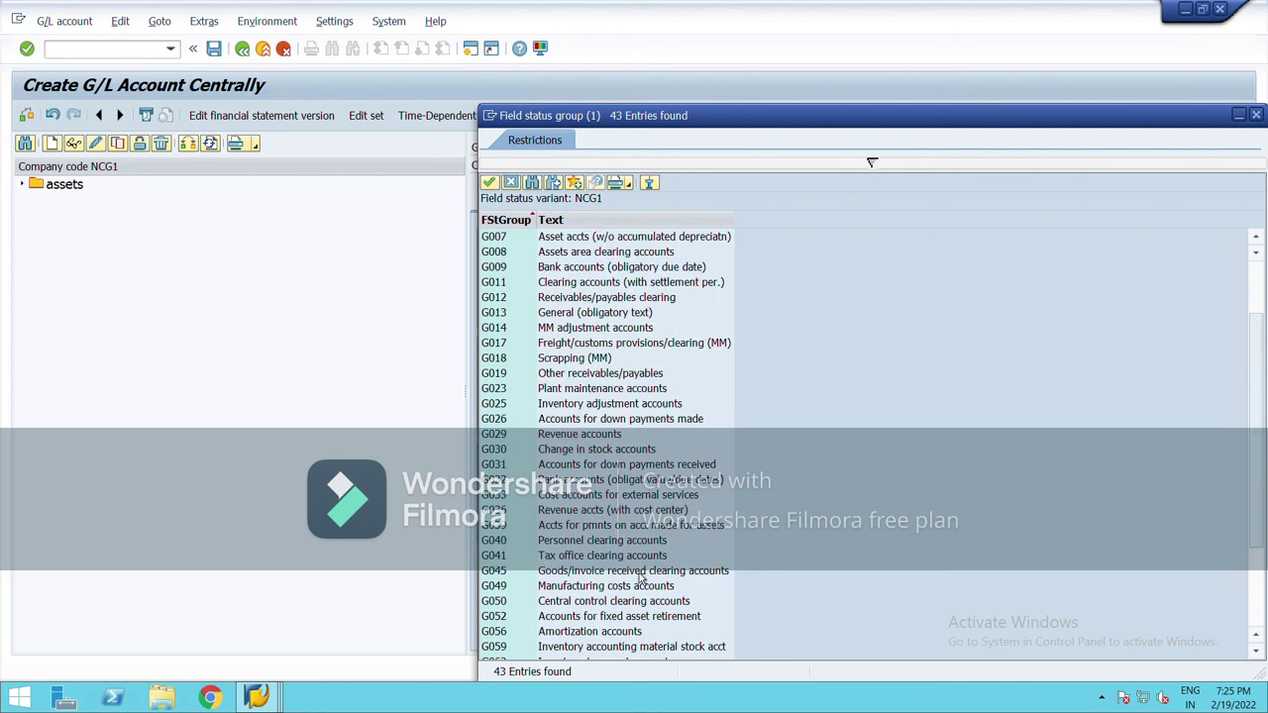
scroll(632, 615, "down", 1)
scroll(625, 626, "down", 2)
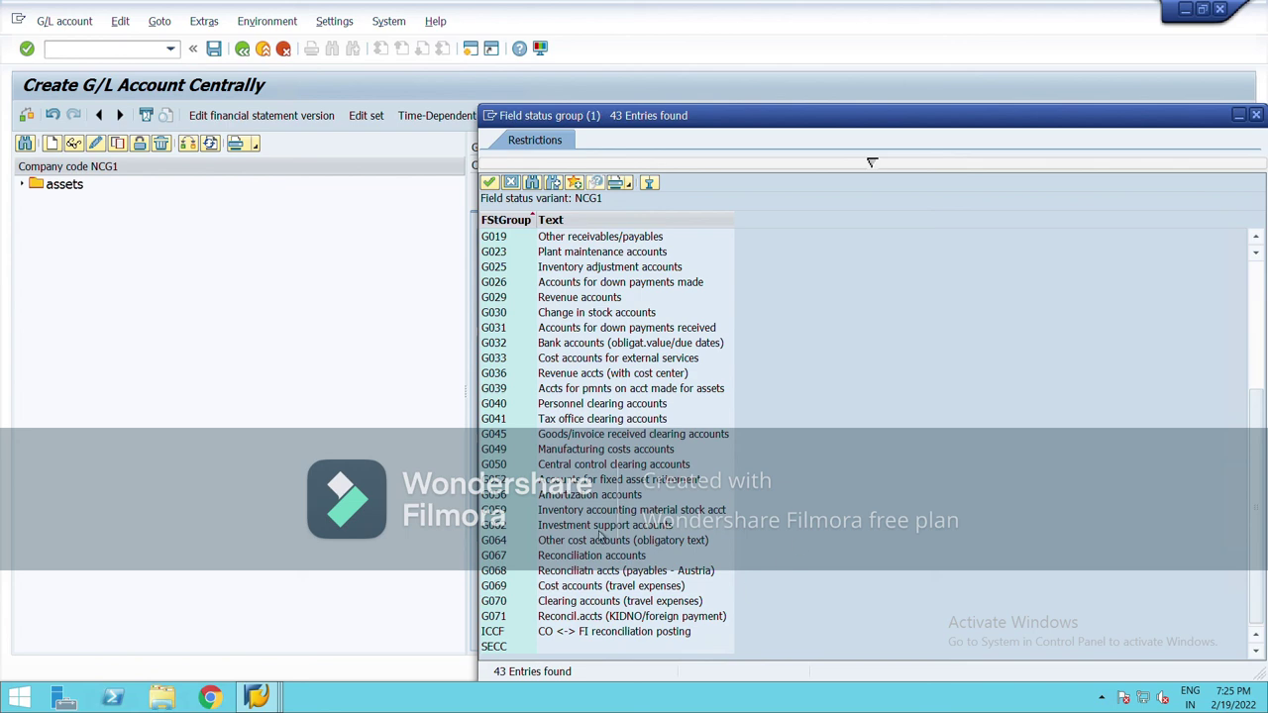
scroll(611, 528, "up", 5)
left_click(527, 252)
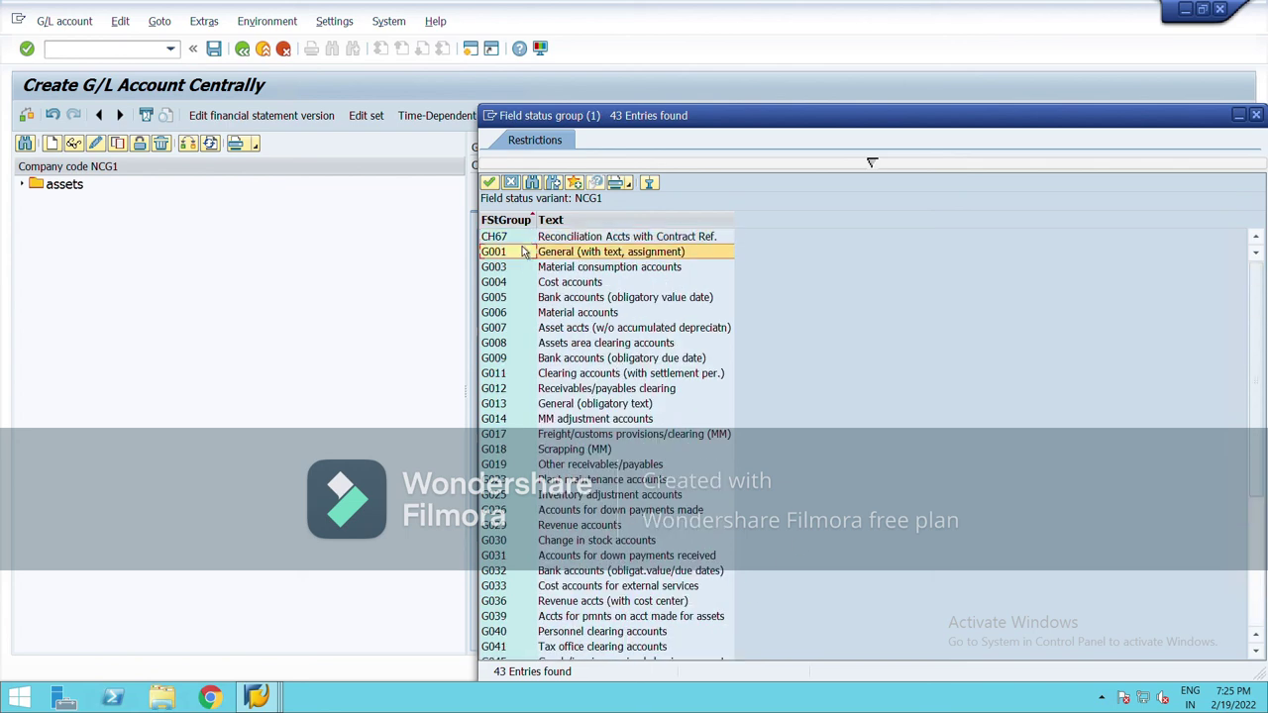
left_click(489, 182)
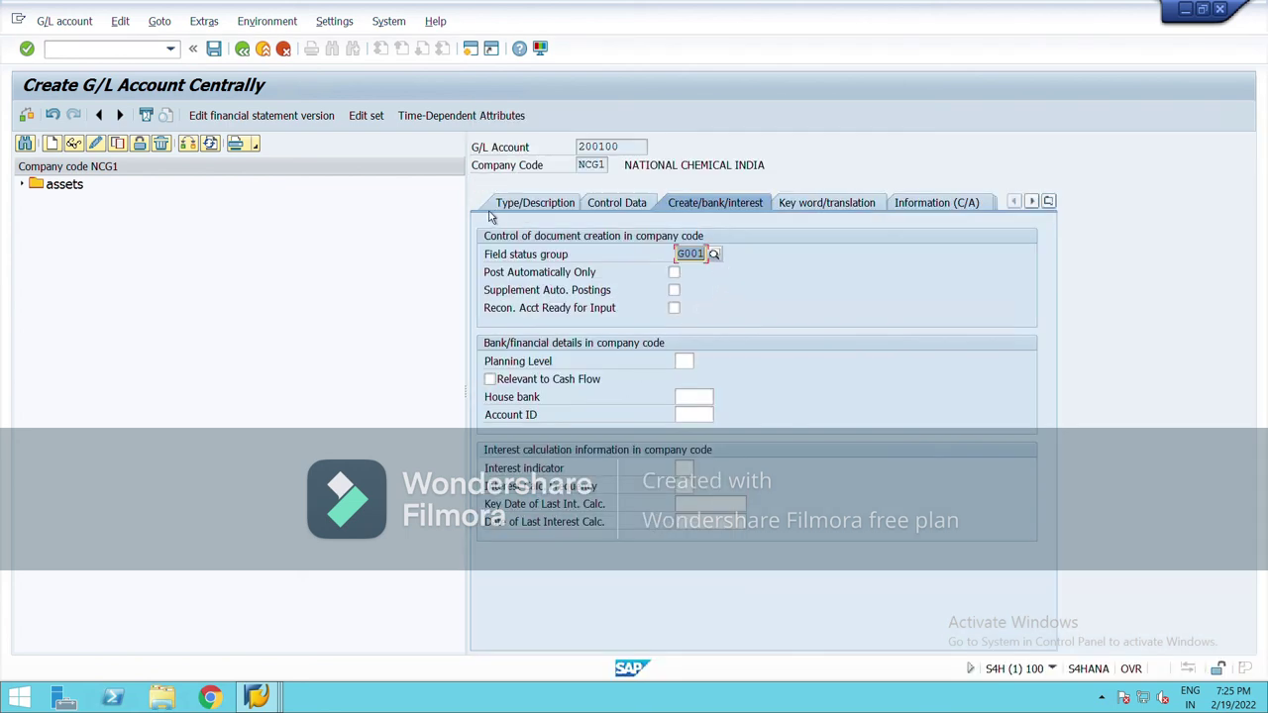
Save the retained earnings account despite the local currency warning and return to SAP Easy Access.
left_click(213, 48)
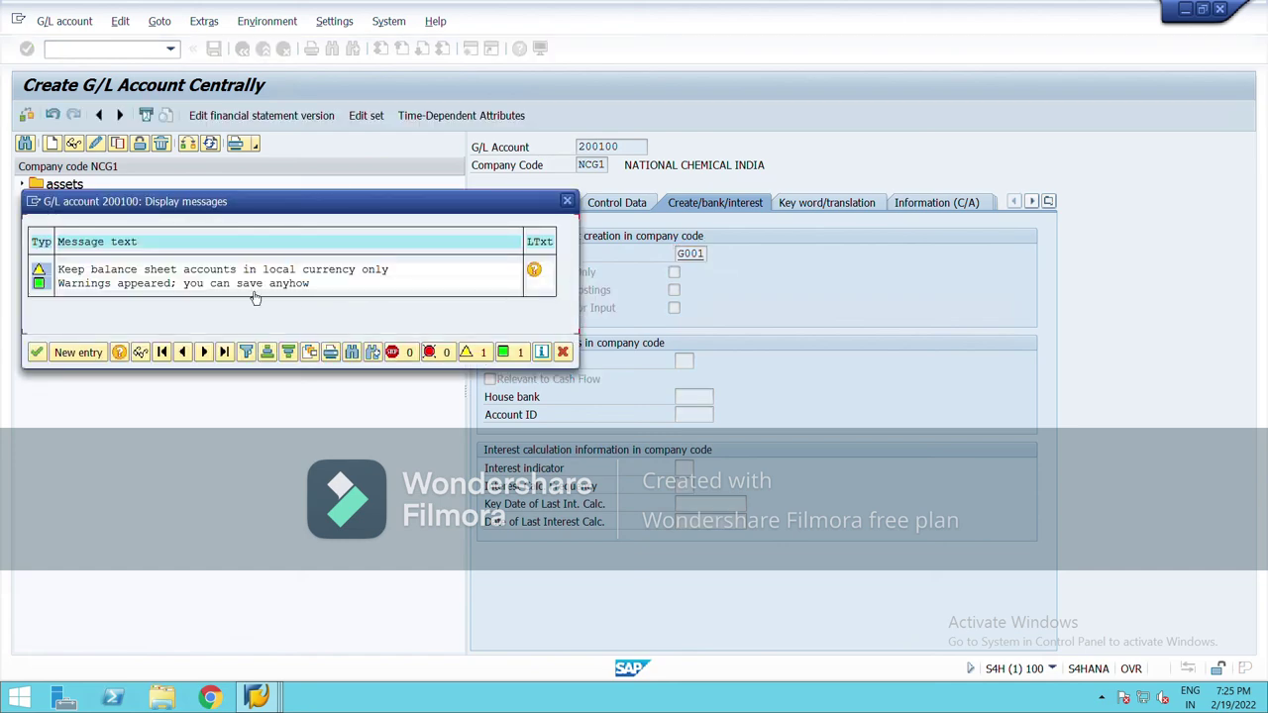
key("Return")
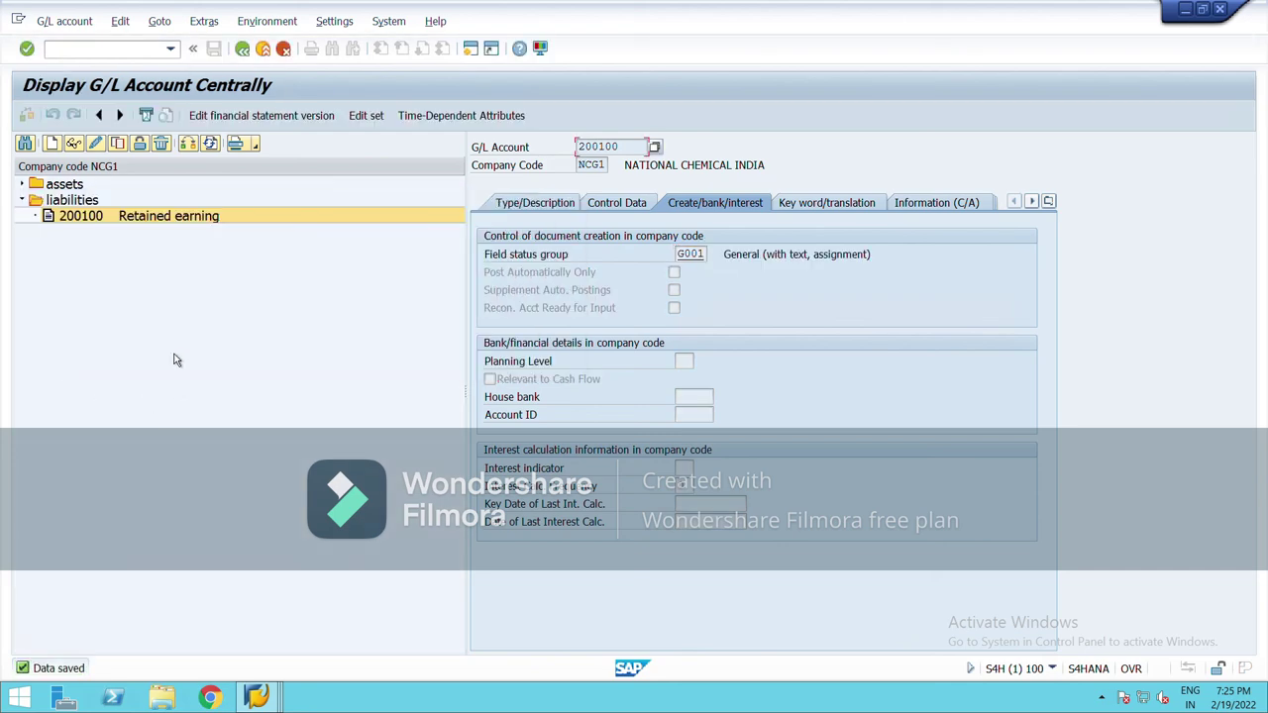
left_click(243, 48)
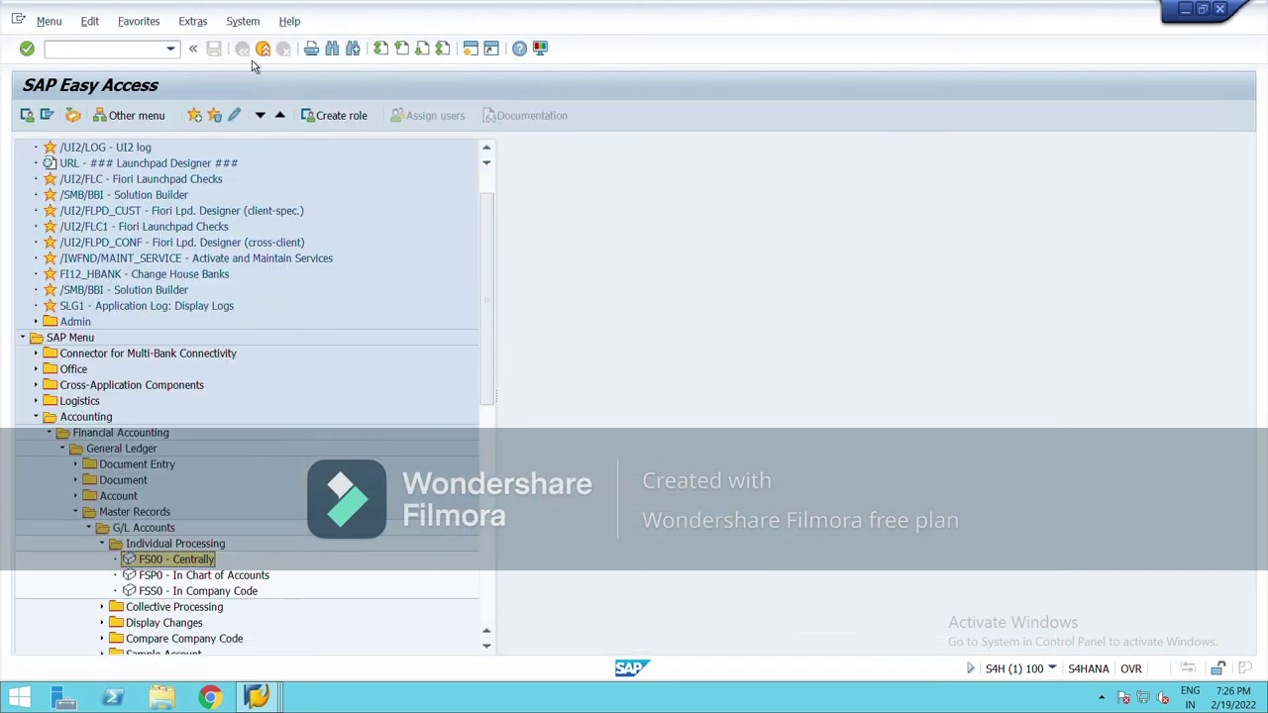
Reopen FS00 and expand the assets and liabilities groups to review company code NCG1's G/L accounts.
double_click(177, 560)
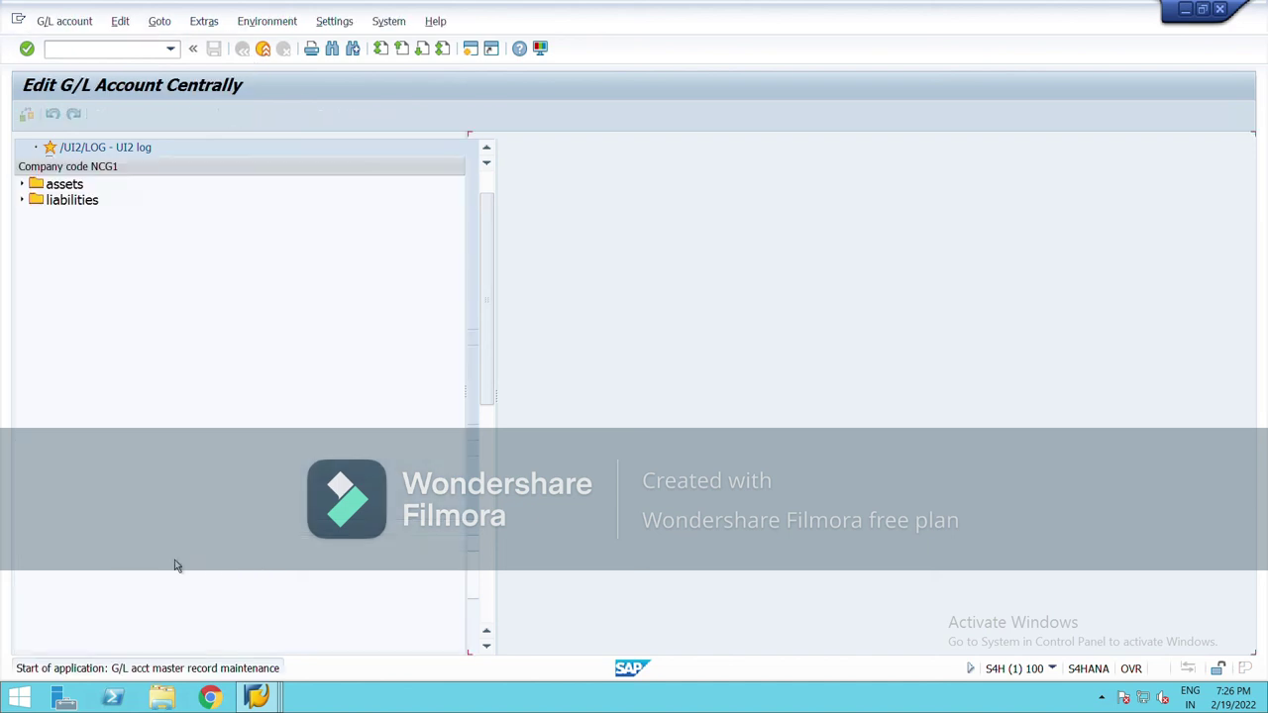
double_click(64, 185)
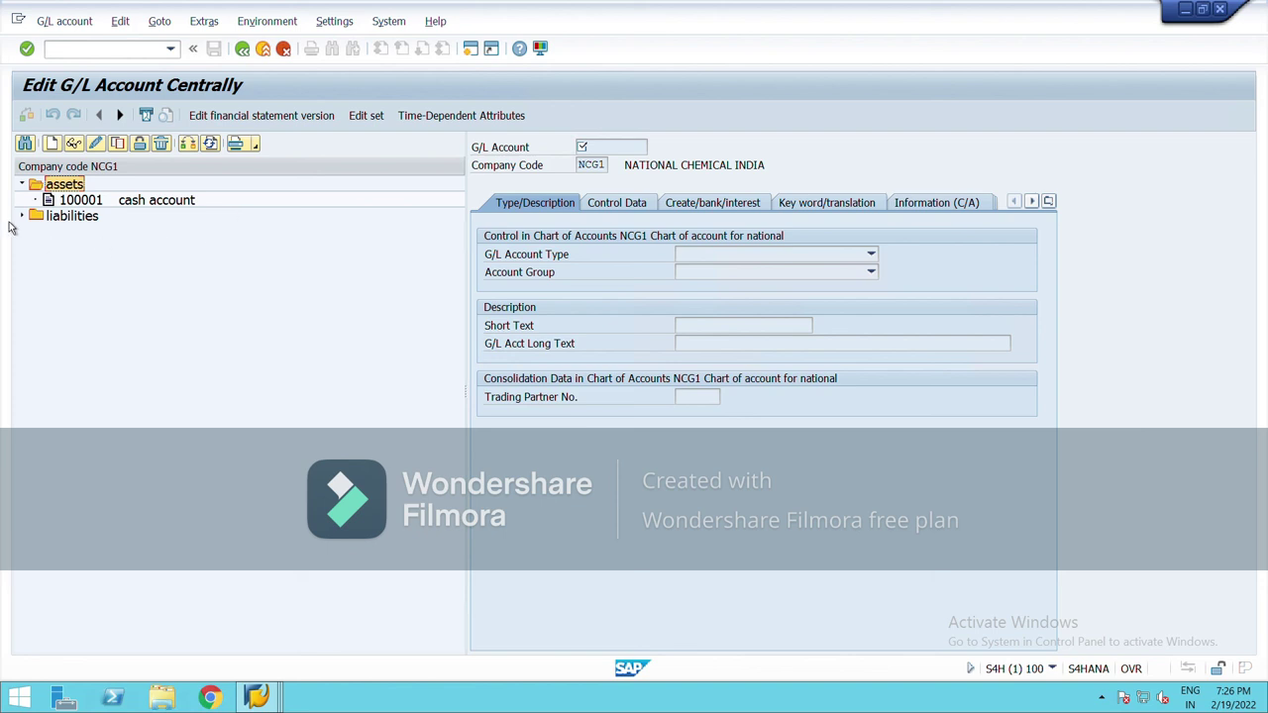
left_click(22, 216)
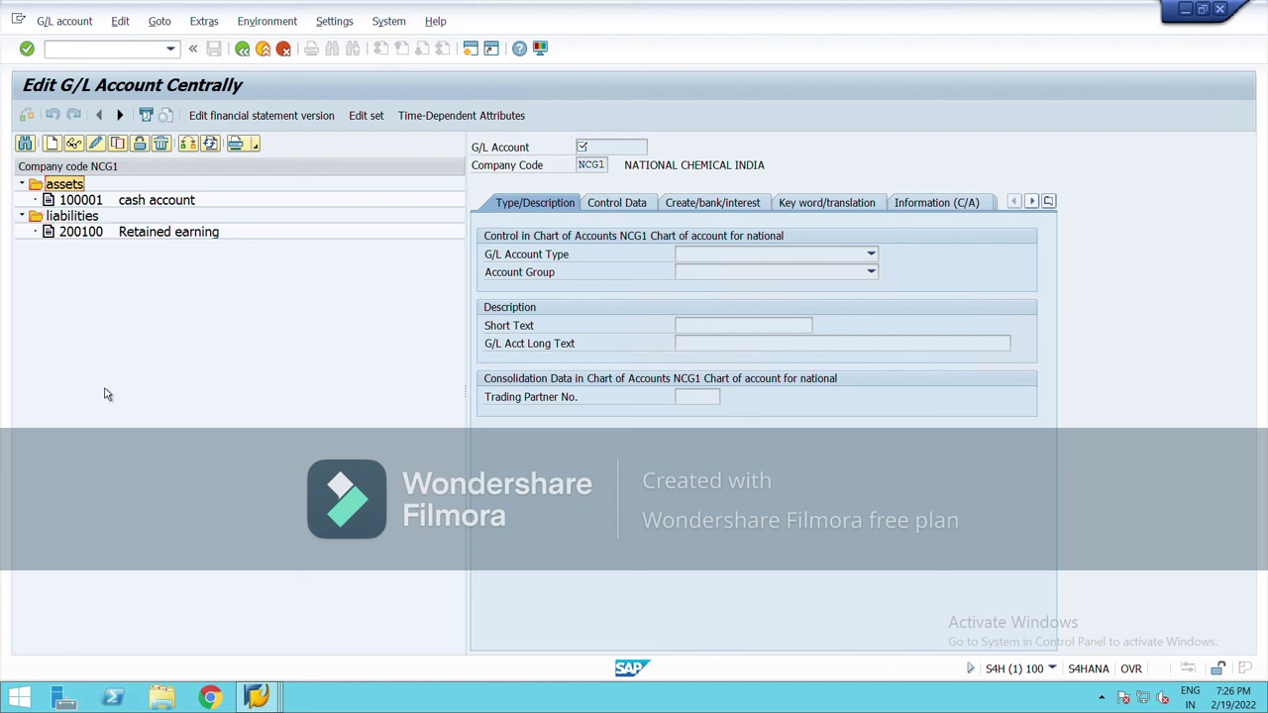